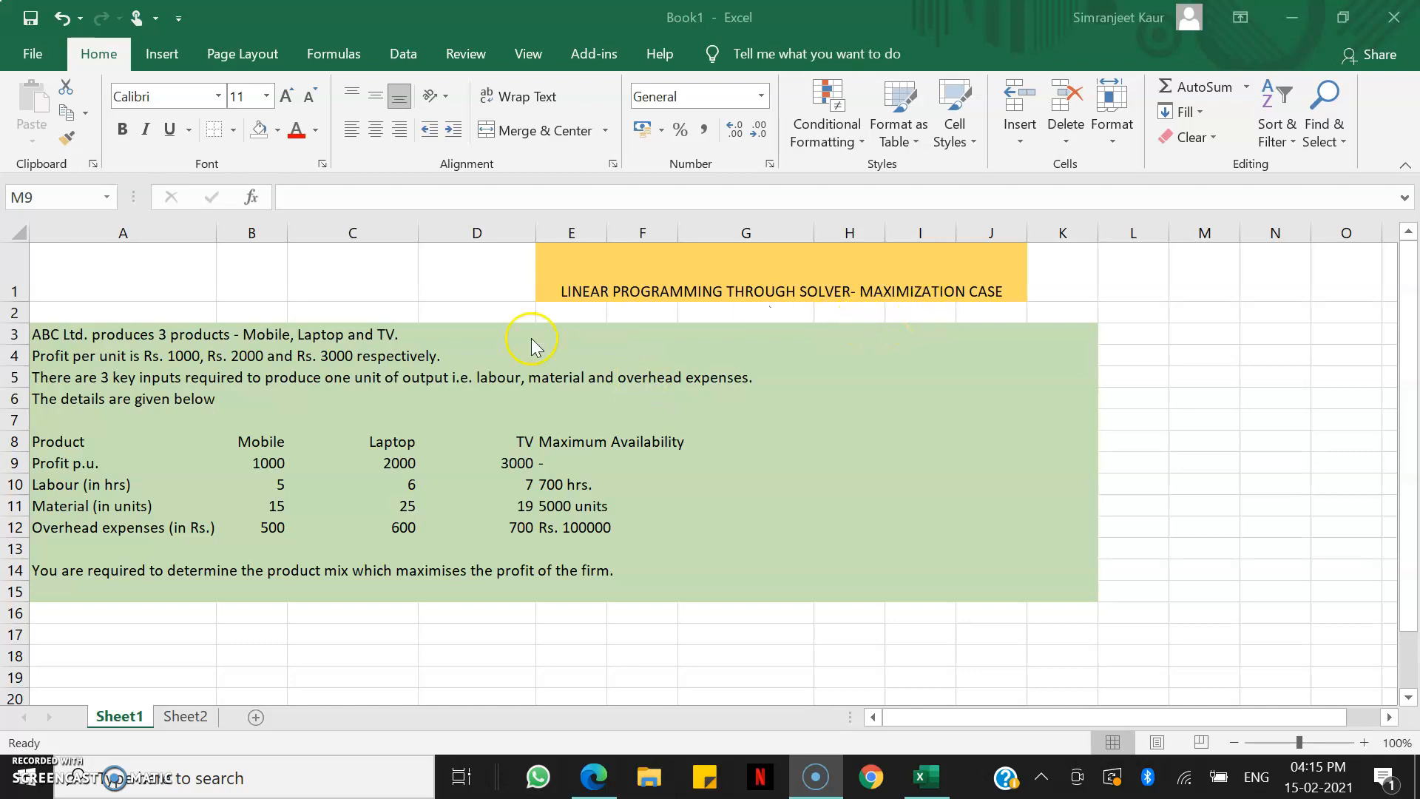
pyautogui.scroll(-1, 518, 344)
pyautogui.scroll(1, 518, 344)
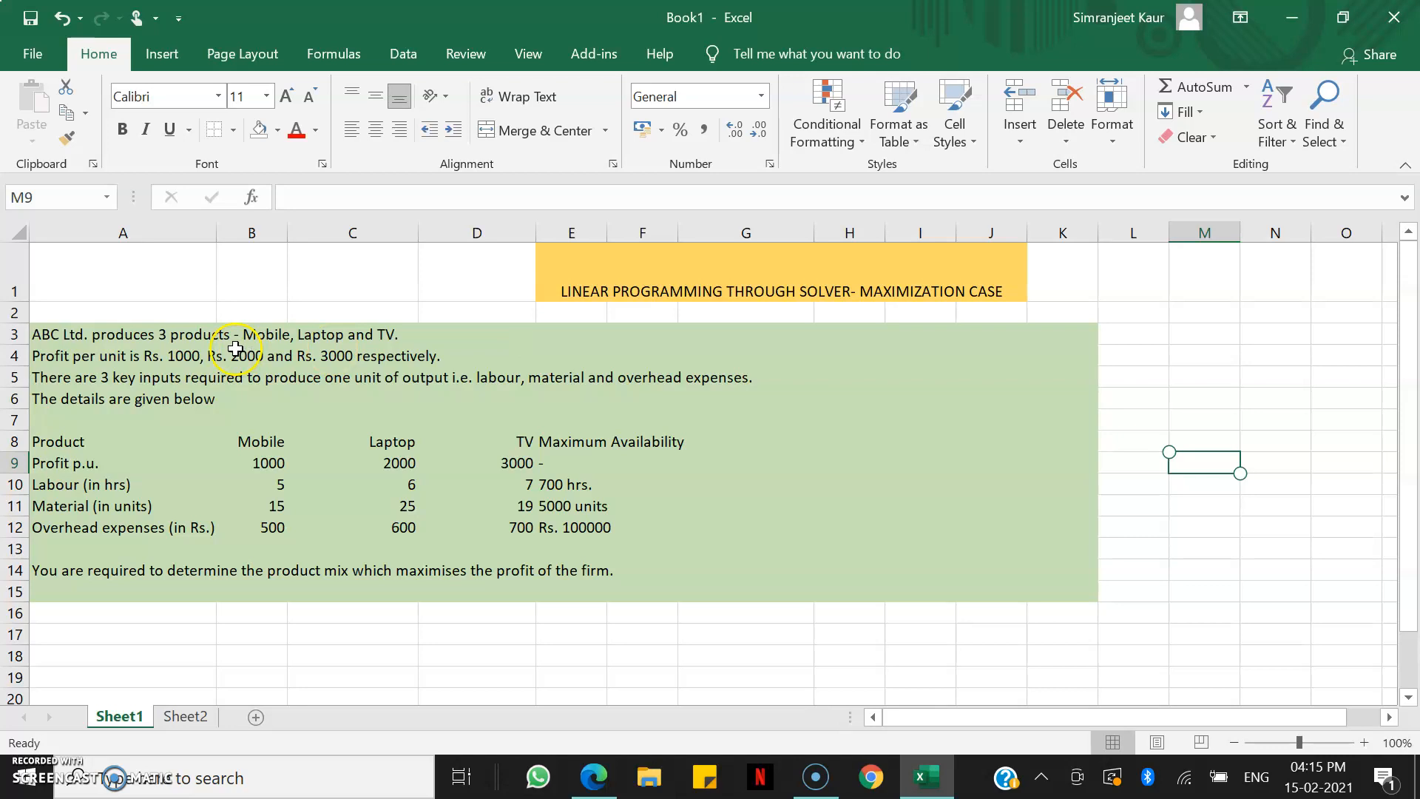
# Step: Enable the Solver Add-in through the Excel Add-ins manager in the program options
pyautogui.click(403, 59)
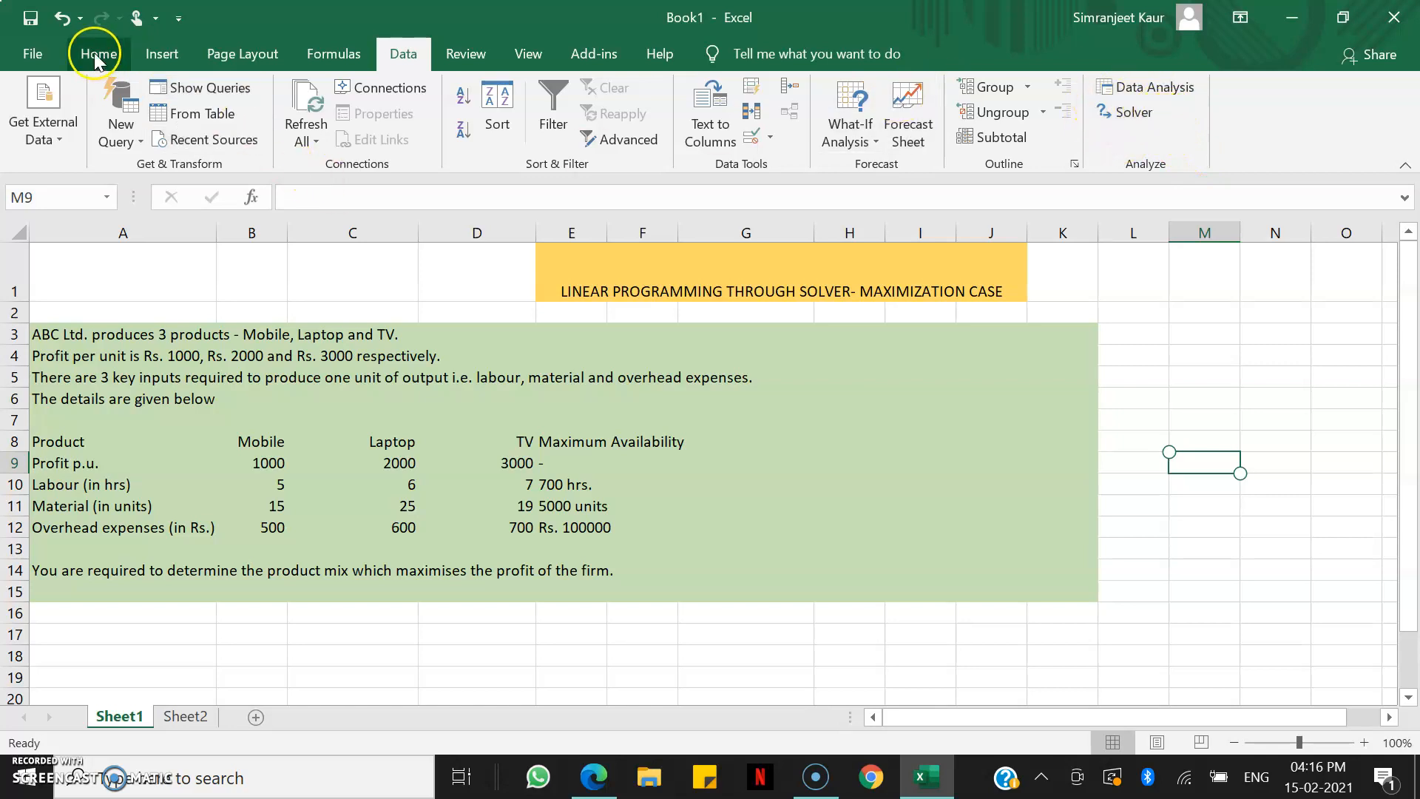
pyautogui.click(32, 59)
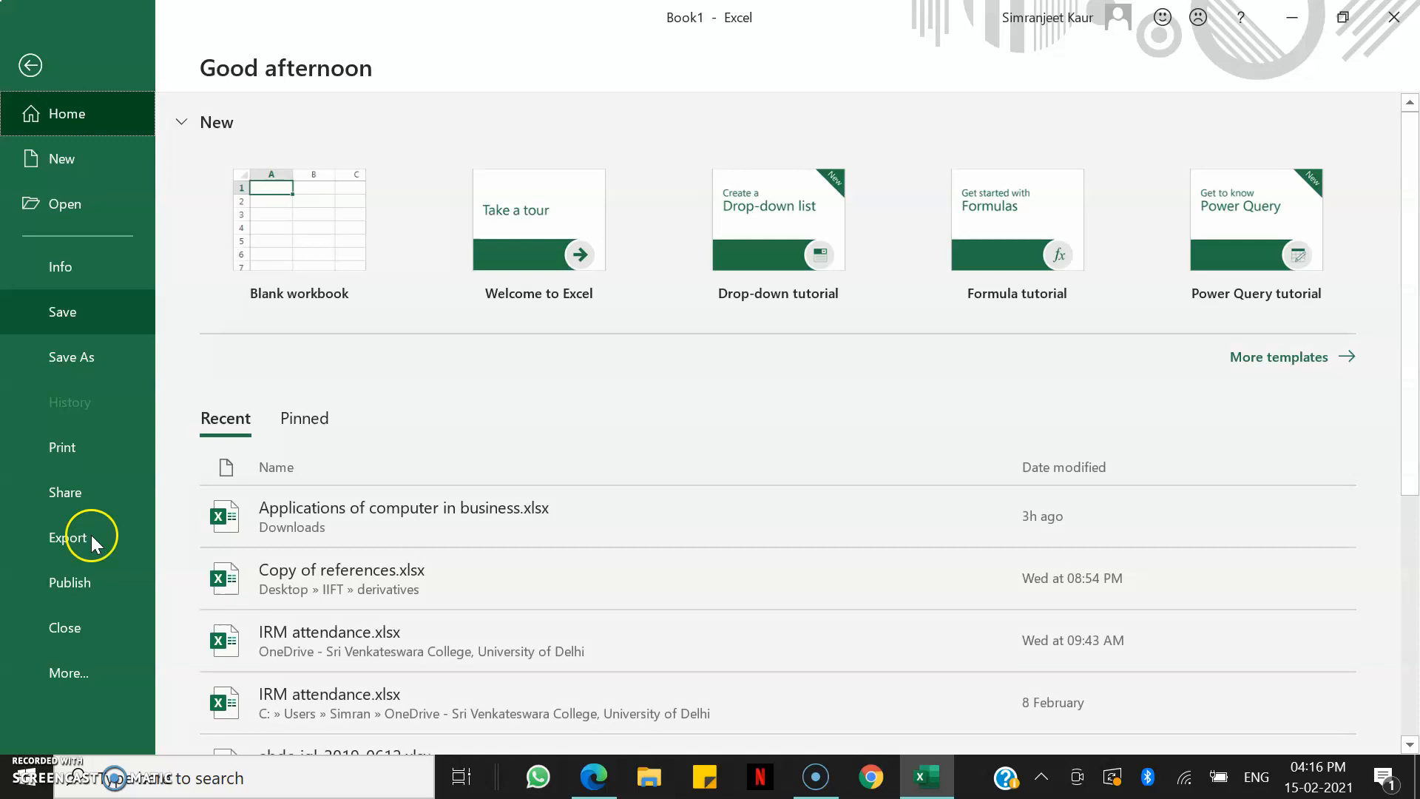
pyautogui.click(94, 689)
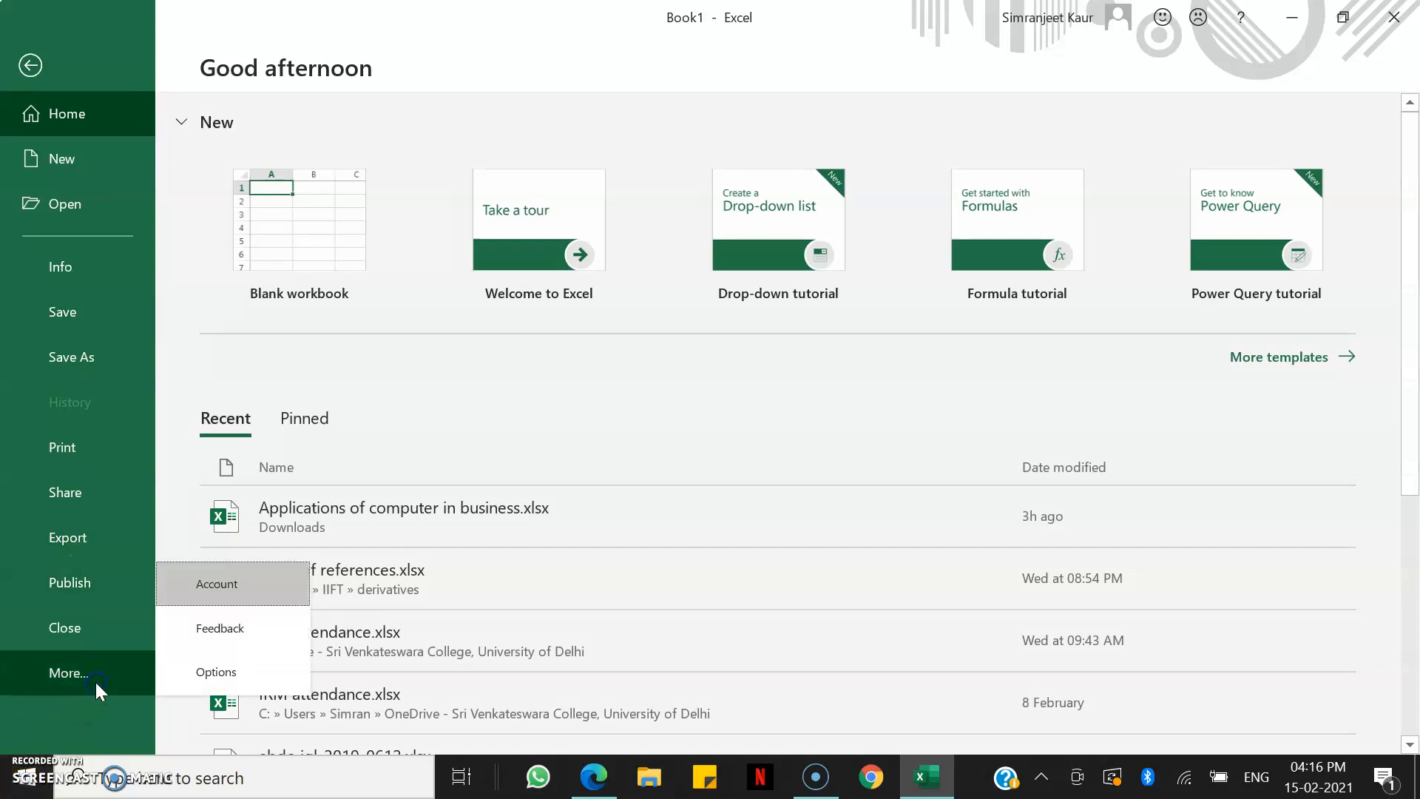
pyautogui.click(255, 674)
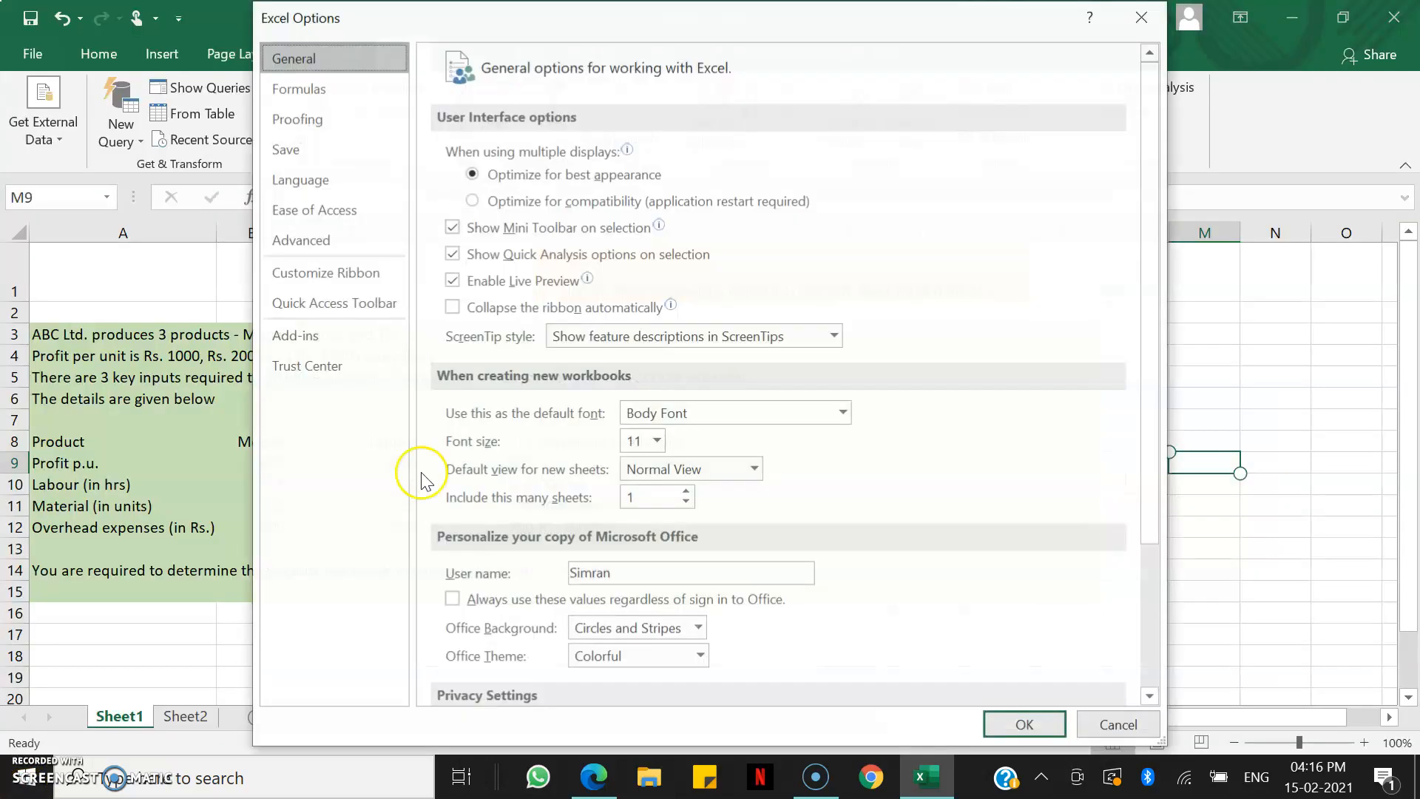
pyautogui.click(328, 335)
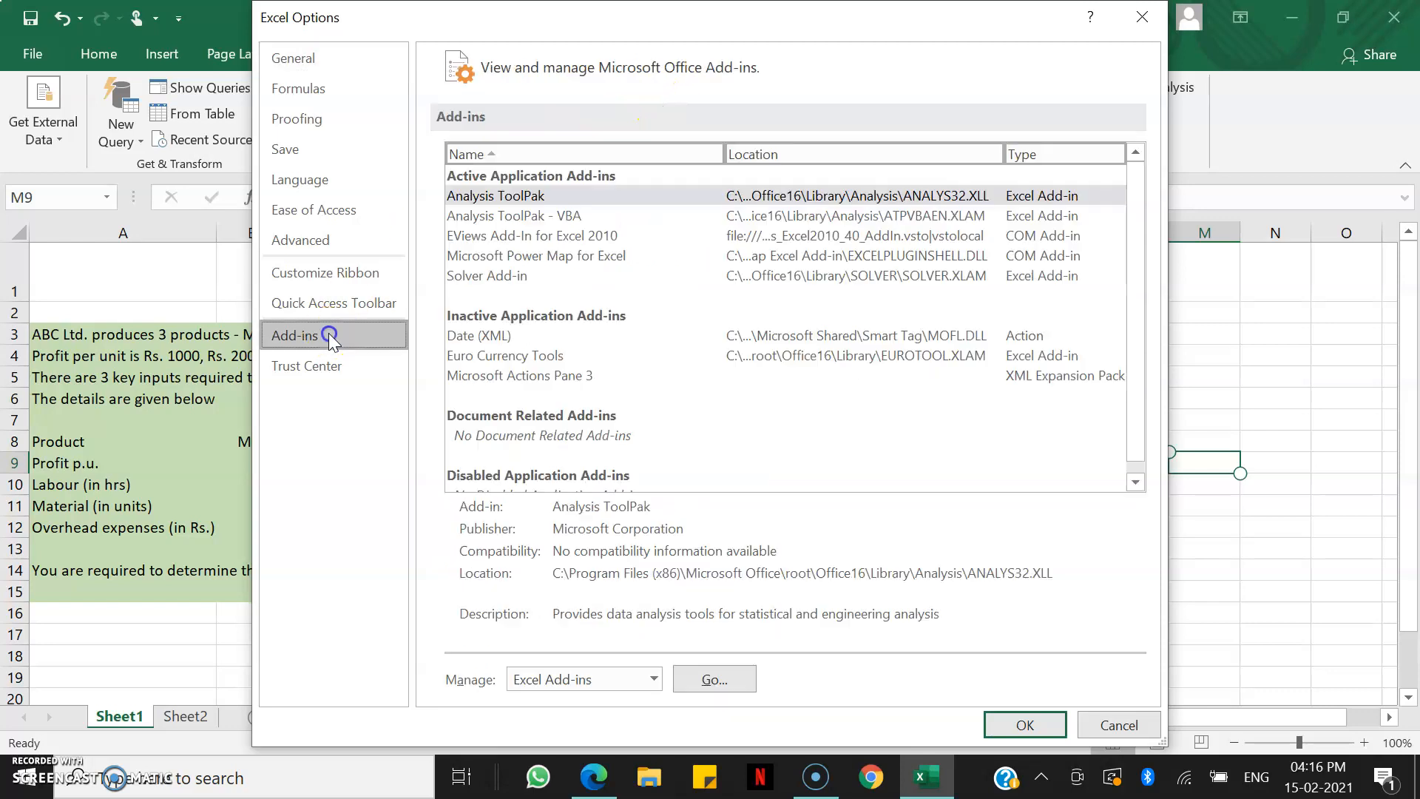
pyautogui.click(503, 278)
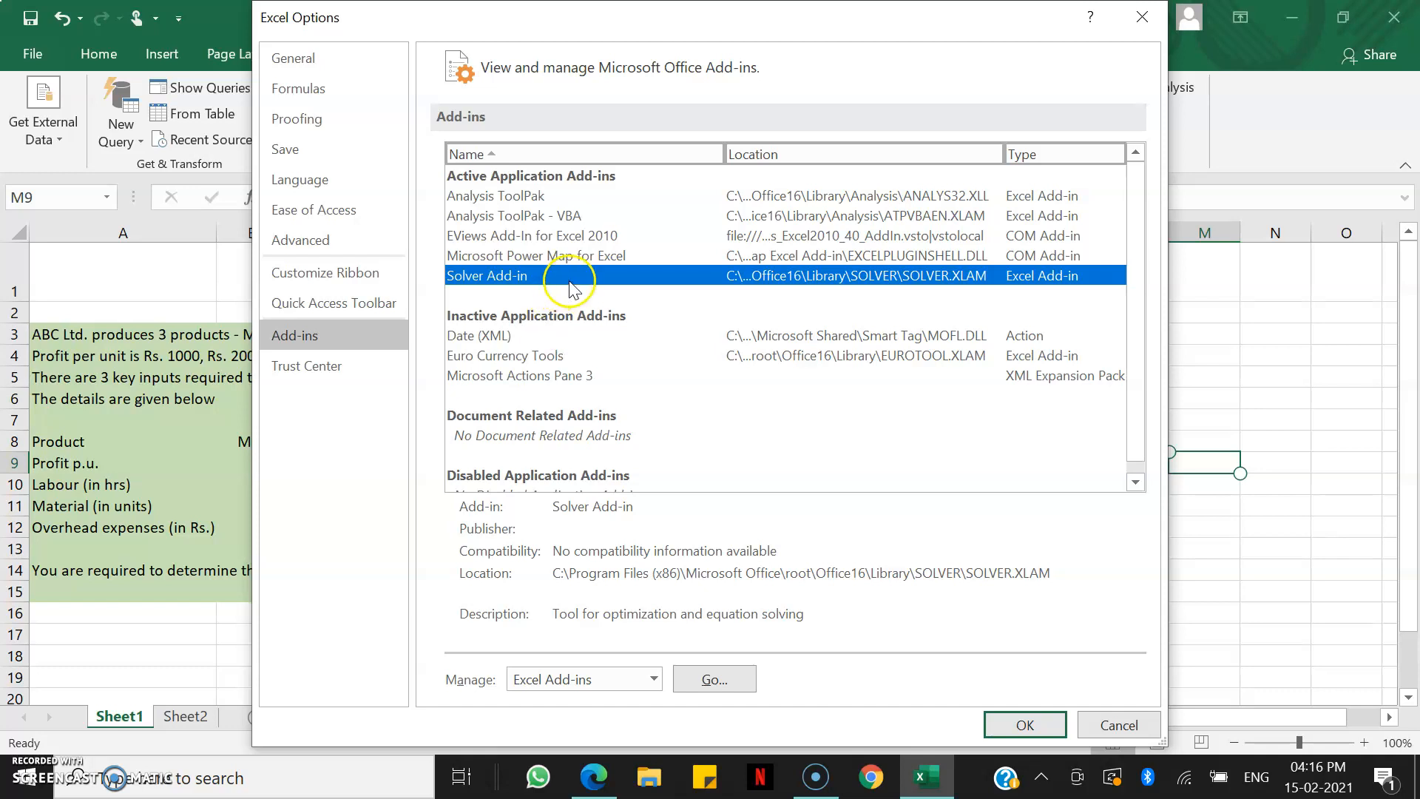
pyautogui.click(712, 677)
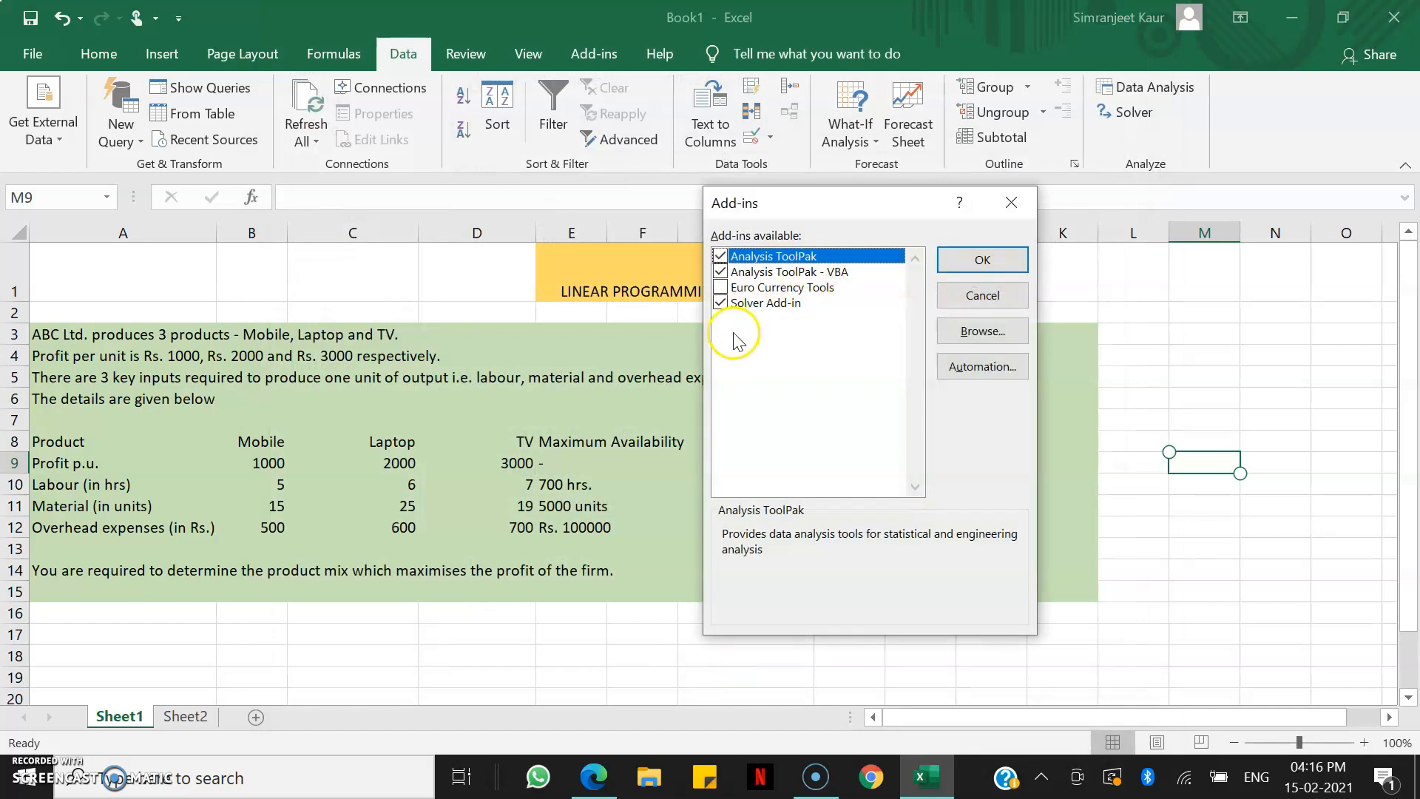
pyautogui.click(720, 303)
pyautogui.click(720, 303)
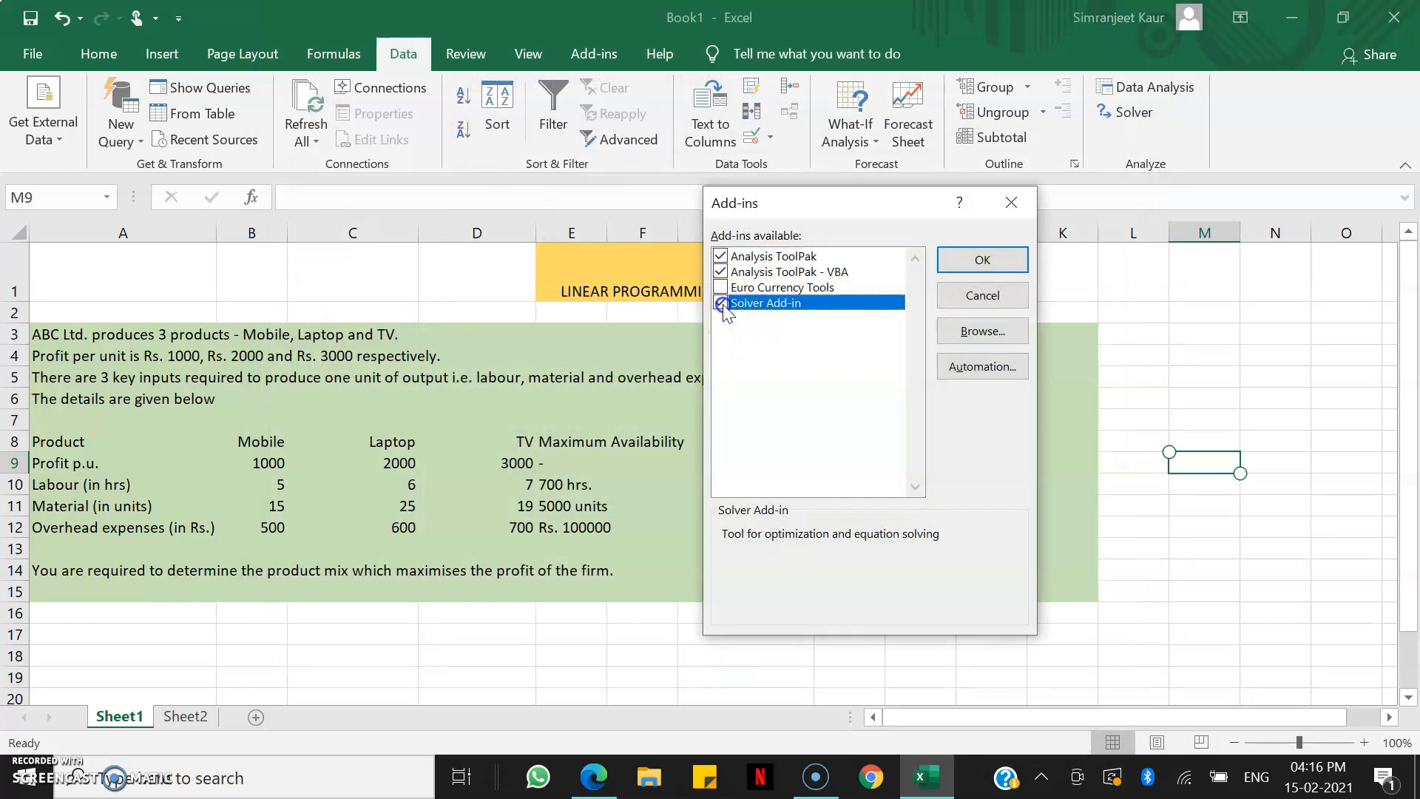
pyautogui.click(987, 263)
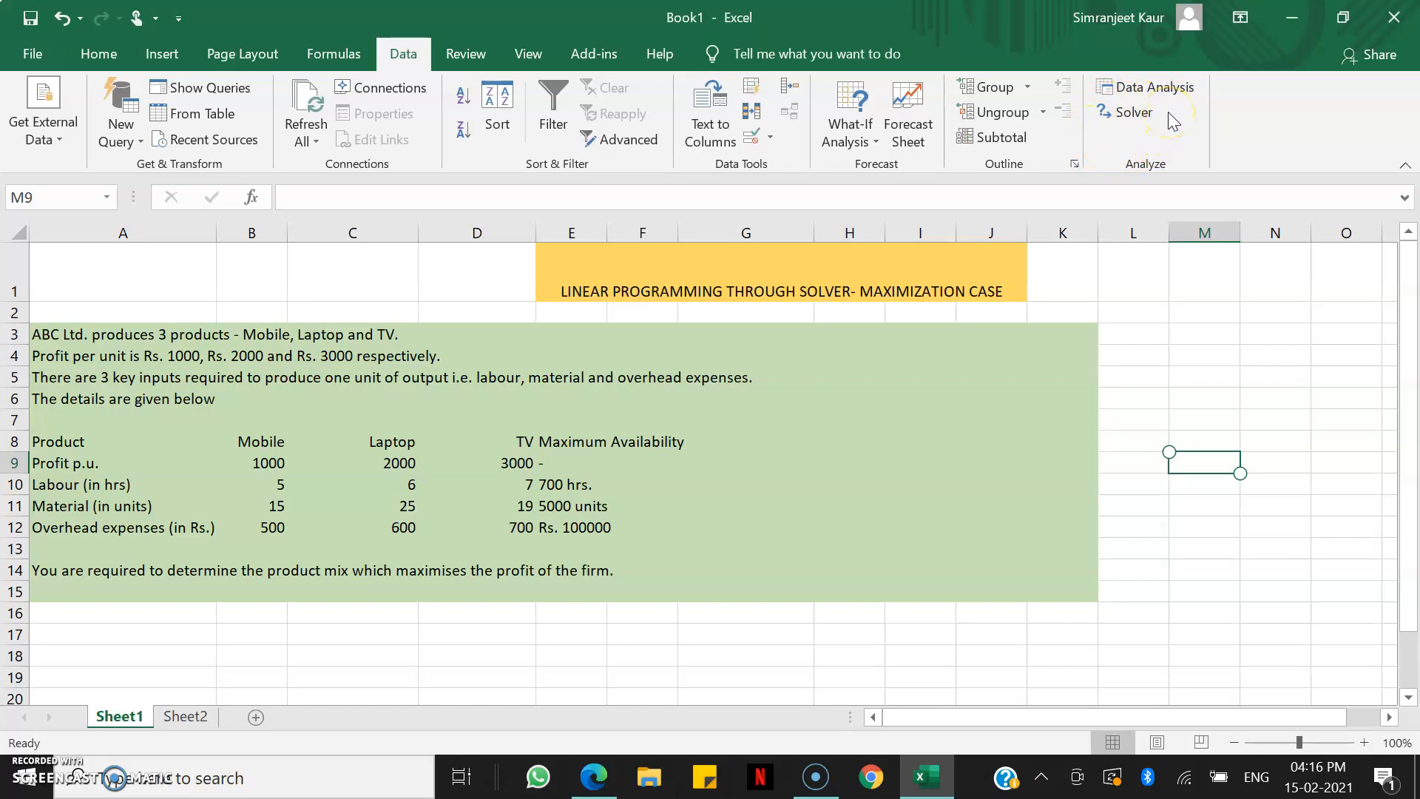
# Step: Examine the Solver Parameters dialog's objective, variable cell and constraint settings, and close it without solving
pyautogui.click(1142, 112)
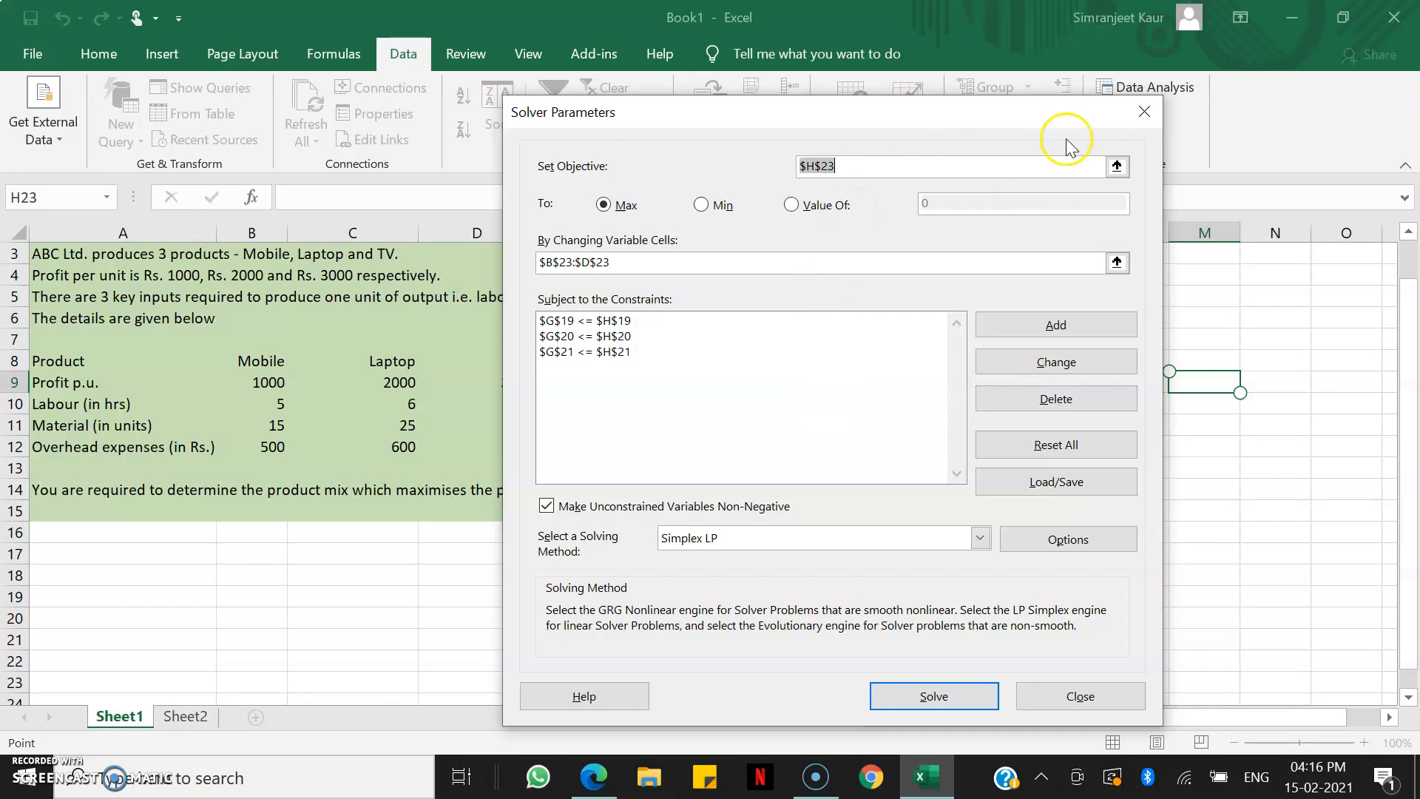
pyautogui.click(1144, 111)
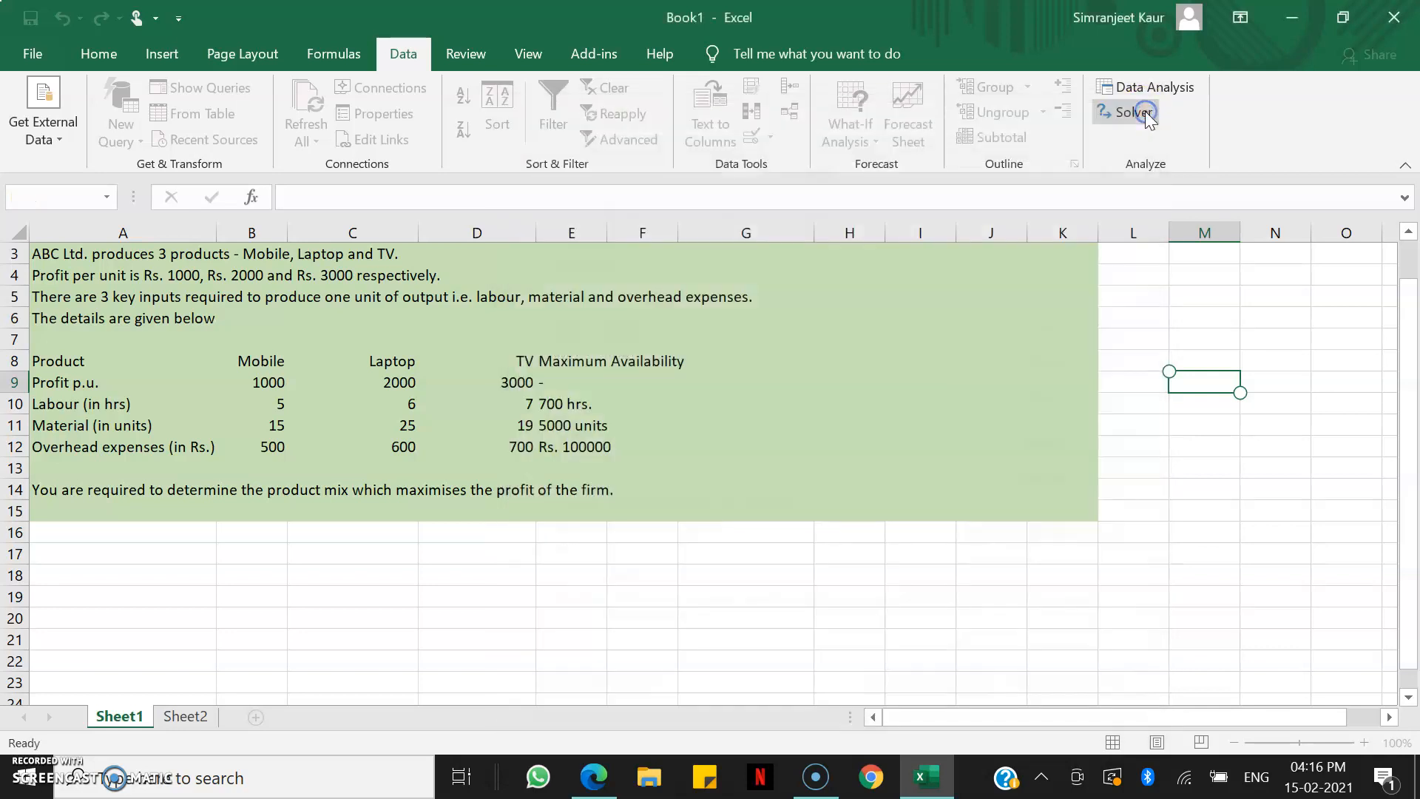
pyautogui.scroll(1, 819, 370)
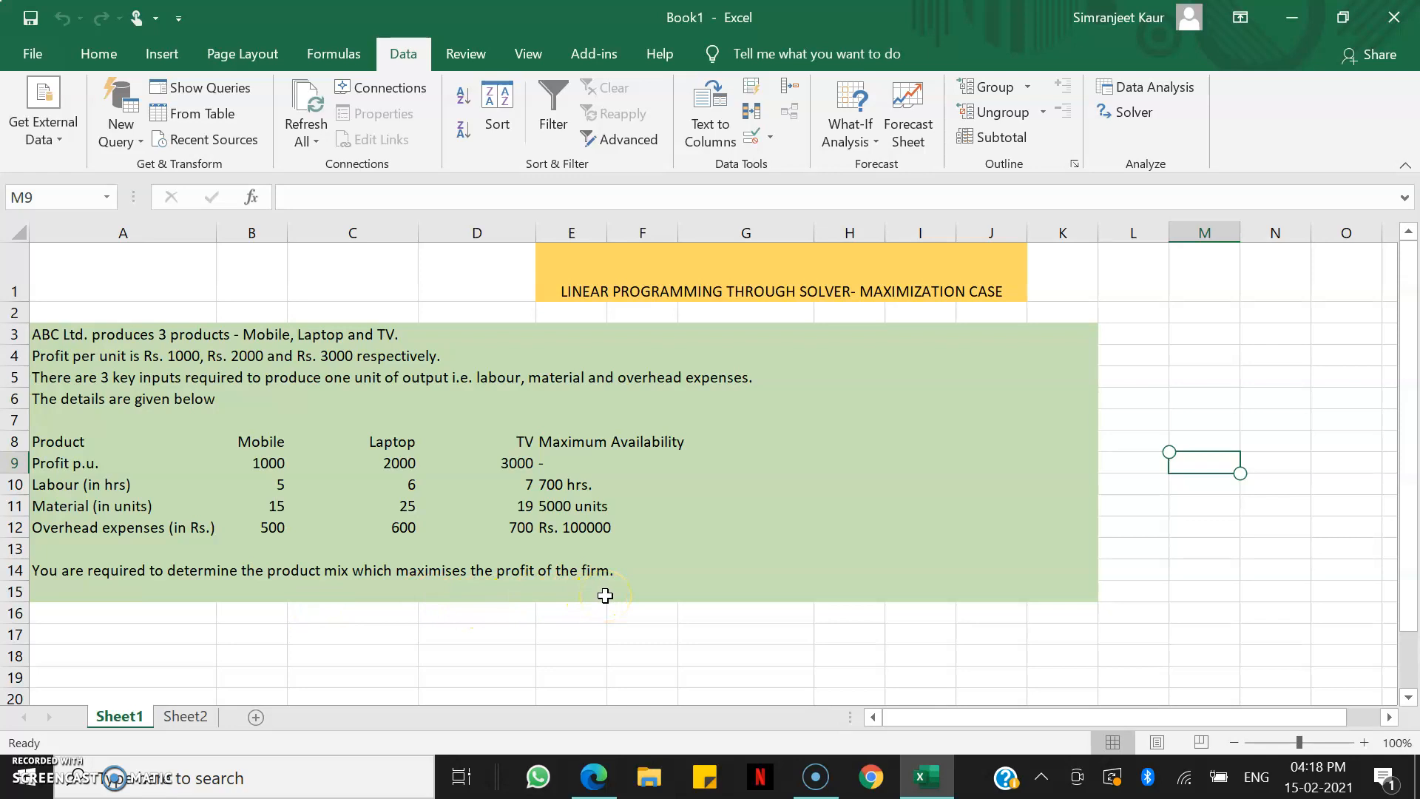
# Step: Copy the product table in A8:D12, with its profit, labour, material and overhead rows, to A18
pyautogui.scroll(-2, 605, 595)
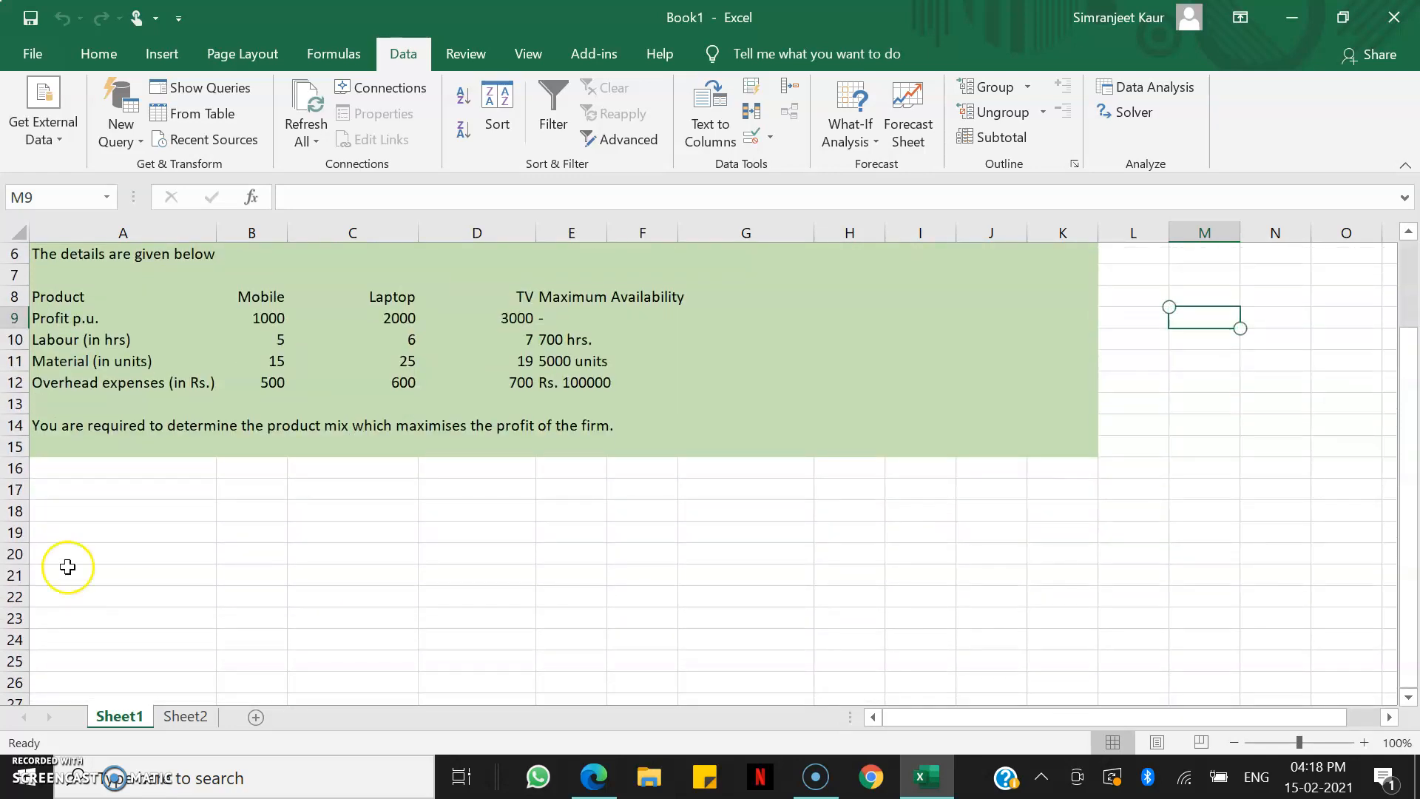
pyautogui.moveTo(104, 296); pyautogui.dragTo(490, 390)
pyautogui.hotkey('ctrl', 'c')
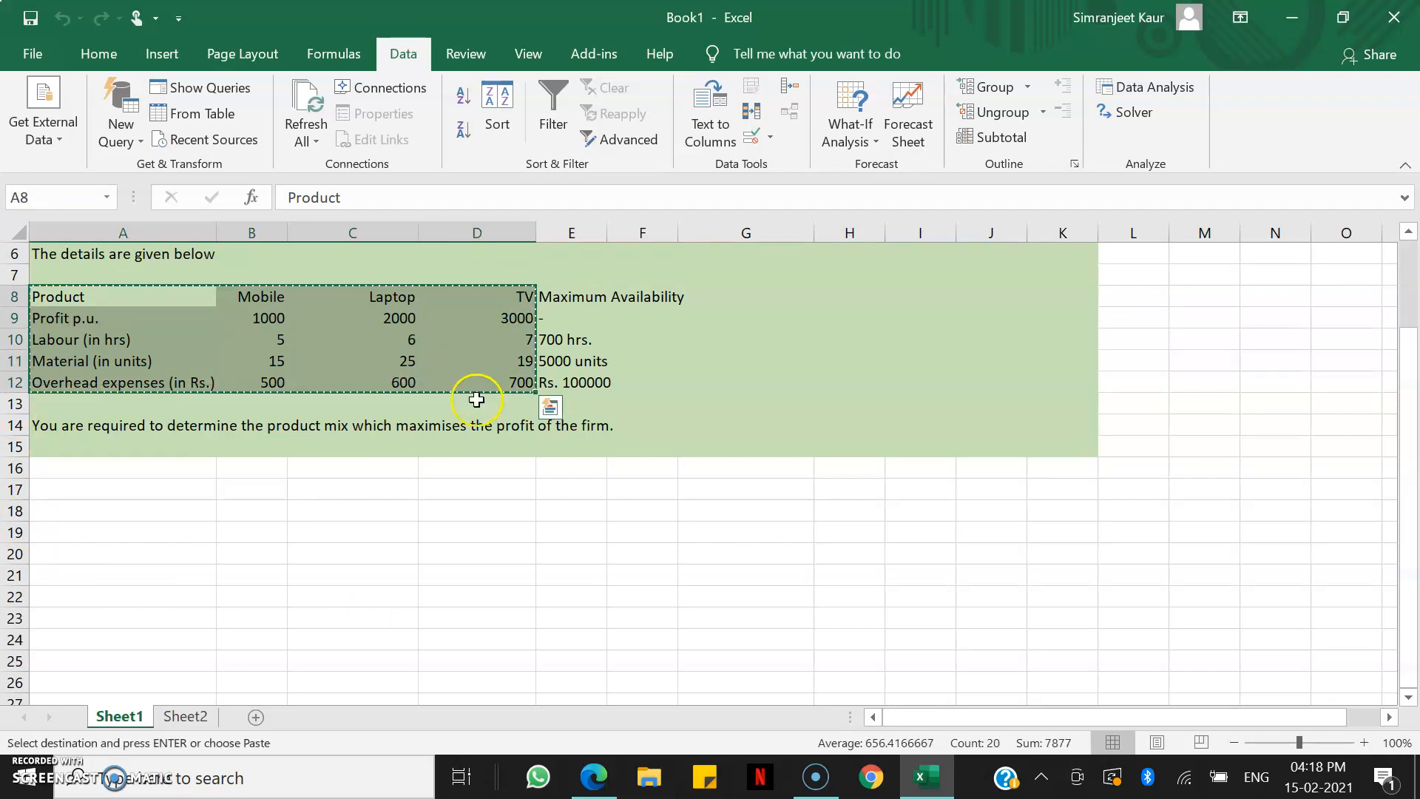
pyautogui.moveTo(54, 509); pyautogui.dragTo(159, 514)
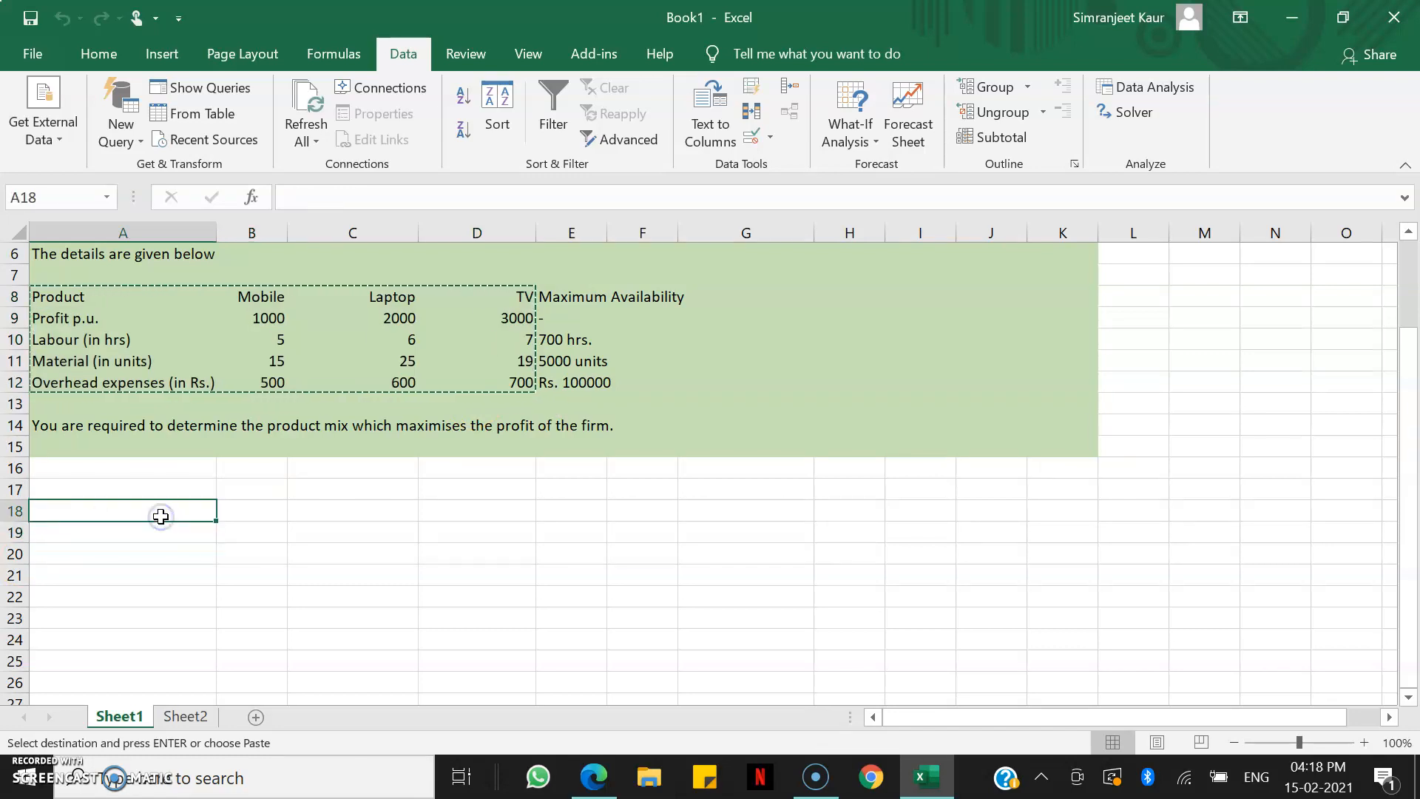
pyautogui.hotkey('ctrl', 'v')
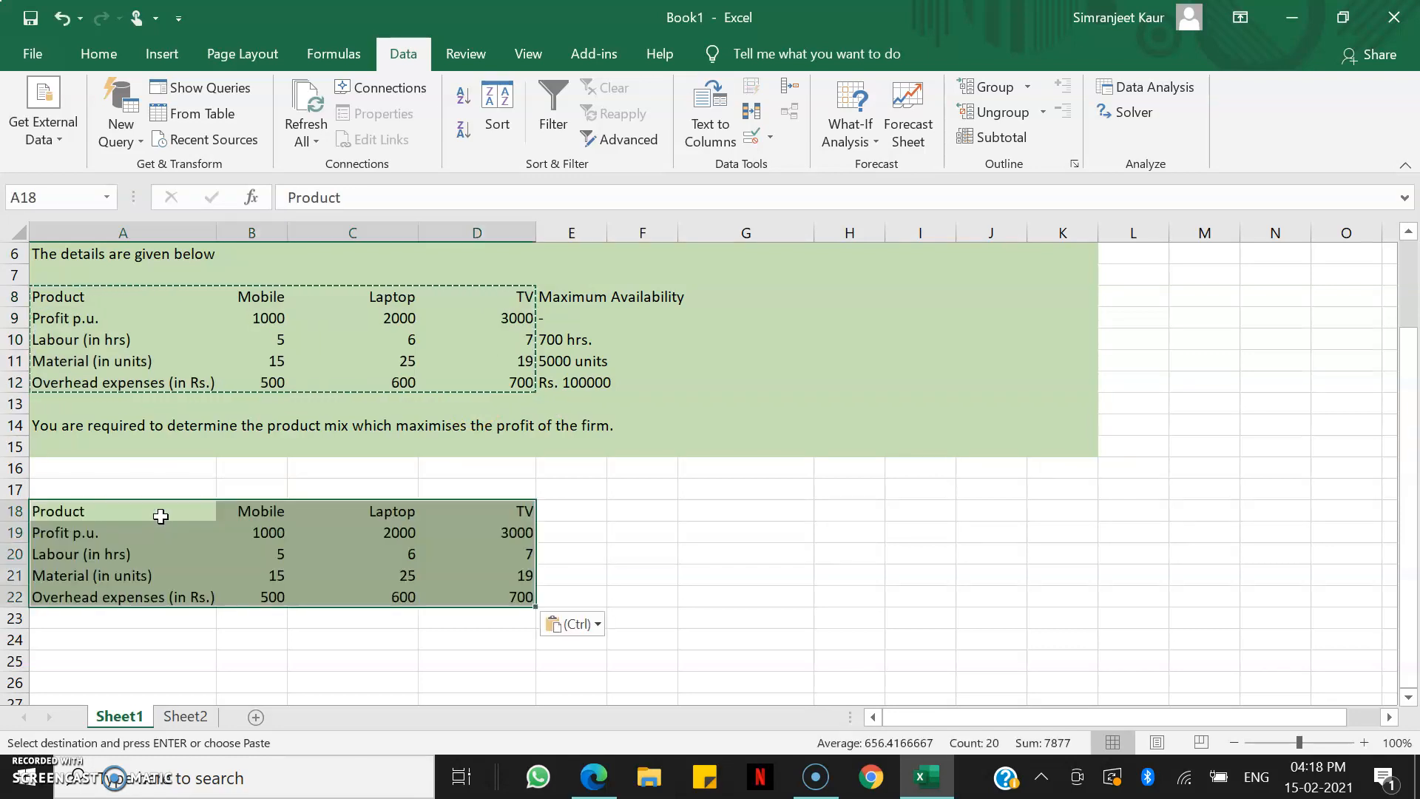
# Step: Copy the Maximum Availability block in E8:F12 to H18, alongside the copied product table
pyautogui.click(625, 293)
pyautogui.click(554, 296)
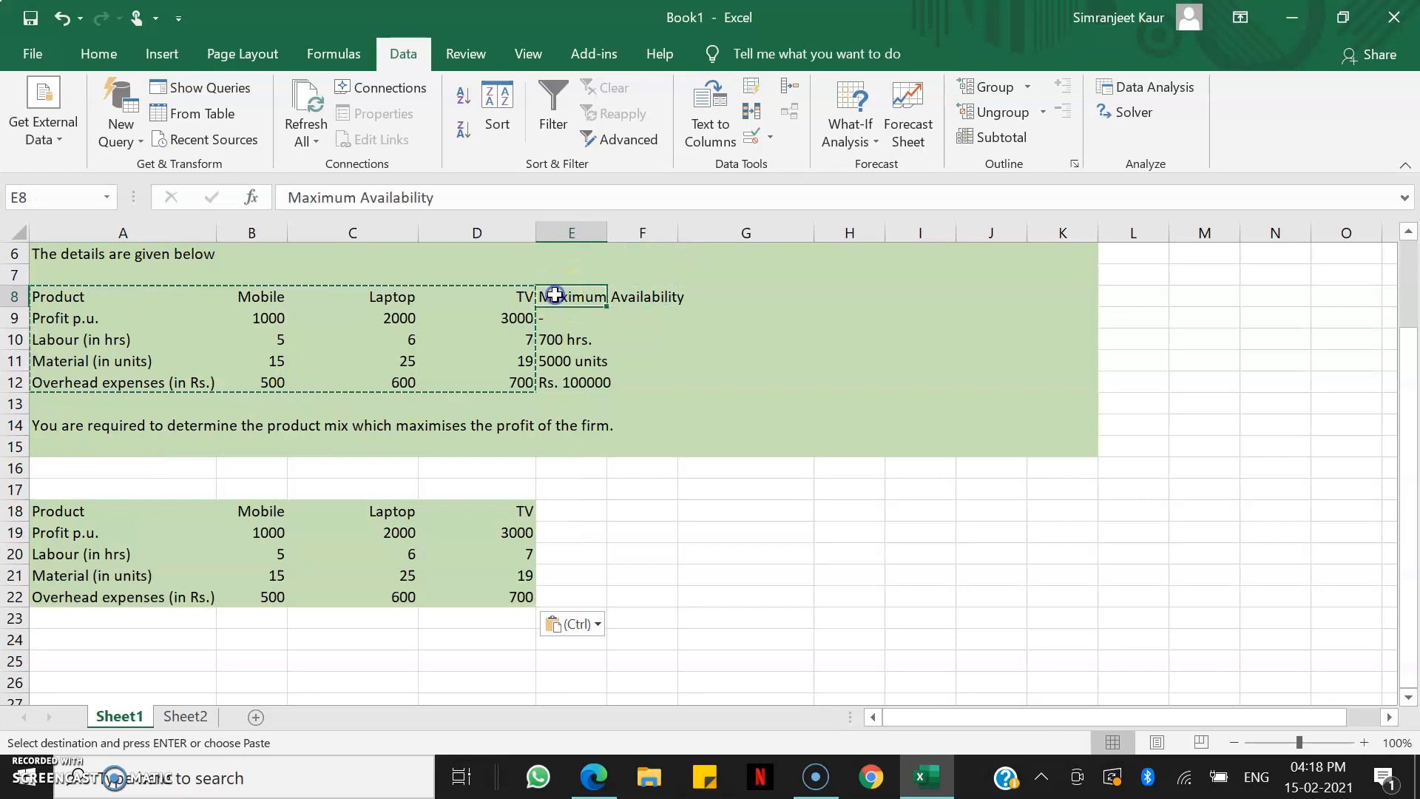
pyautogui.moveTo(578, 297); pyautogui.dragTo(619, 379)
pyautogui.hotkey('ctrl', 'c')
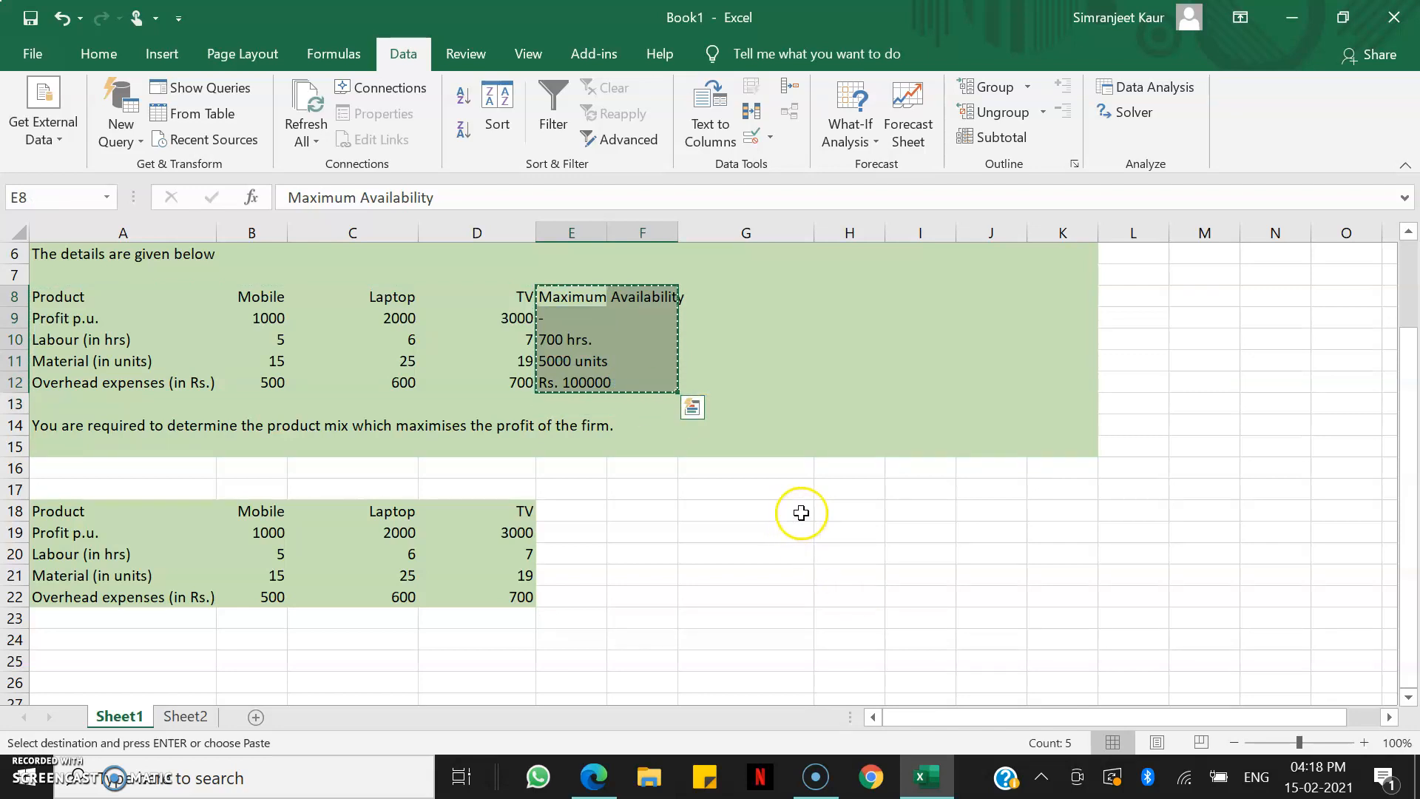
pyautogui.click(837, 519)
pyautogui.hotkey('ctrl', 'v')
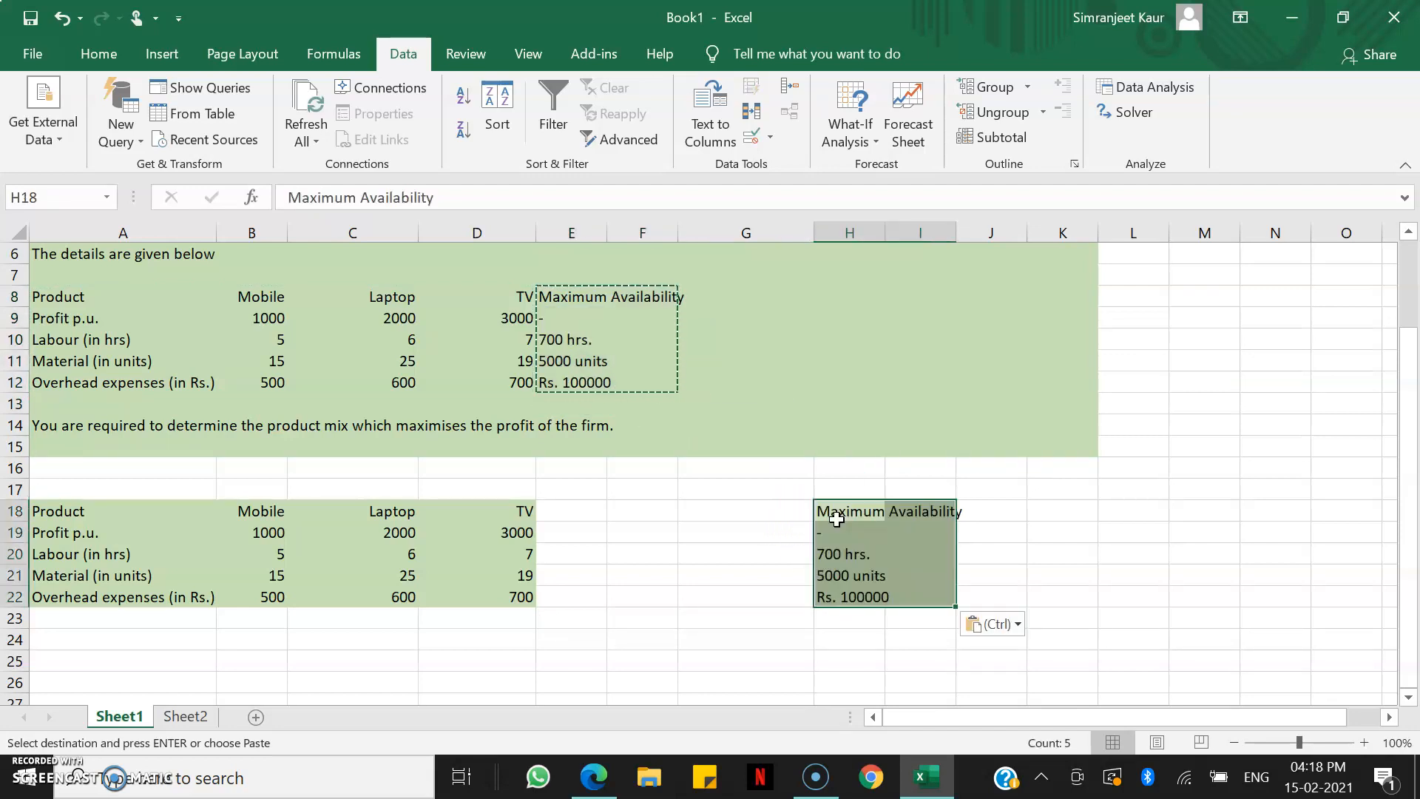
# Step: Add a Units row in row 24 with a starting value of 0 for Mobile, Laptop and TV
pyautogui.scroll(-2, 638, 568)
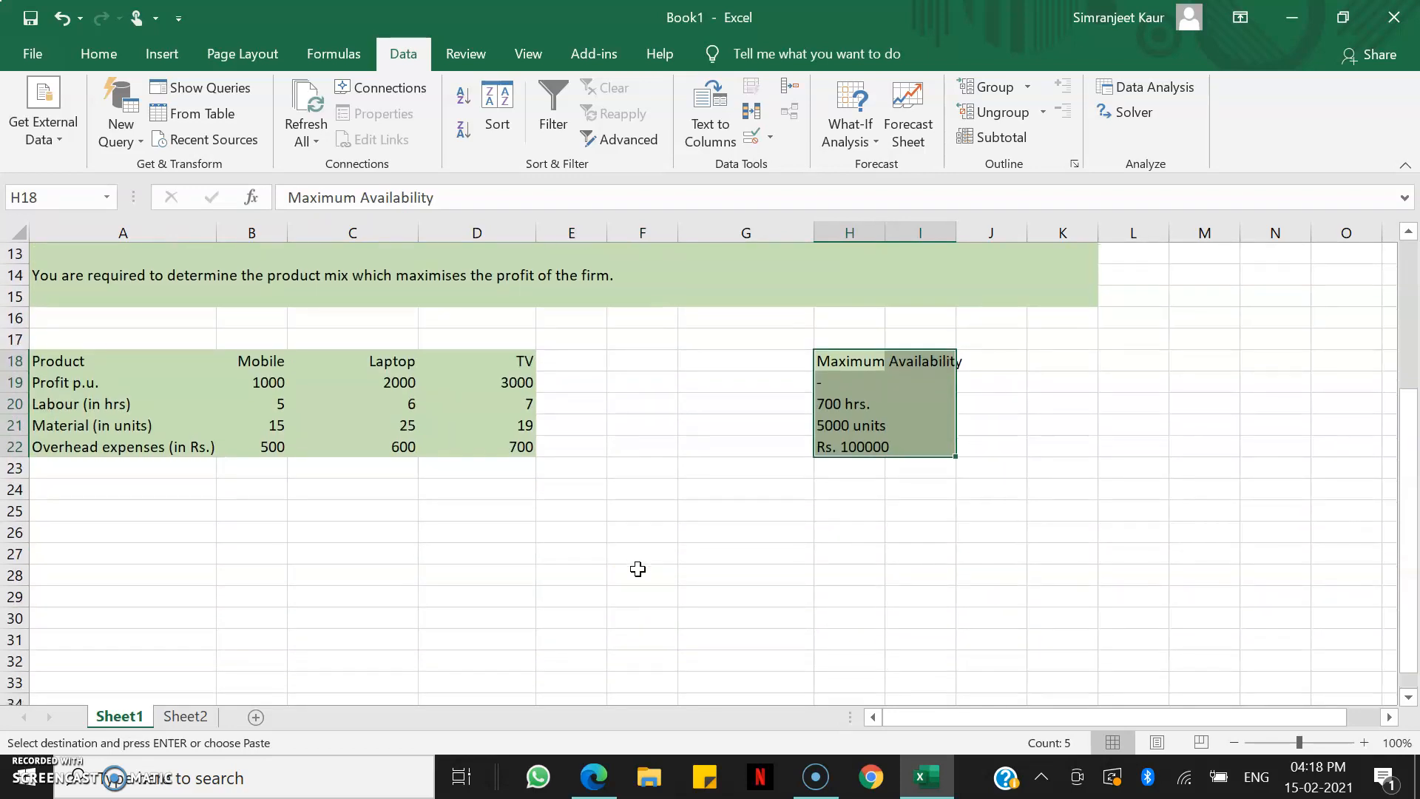
pyautogui.click(76, 494)
pyautogui.write('Units')
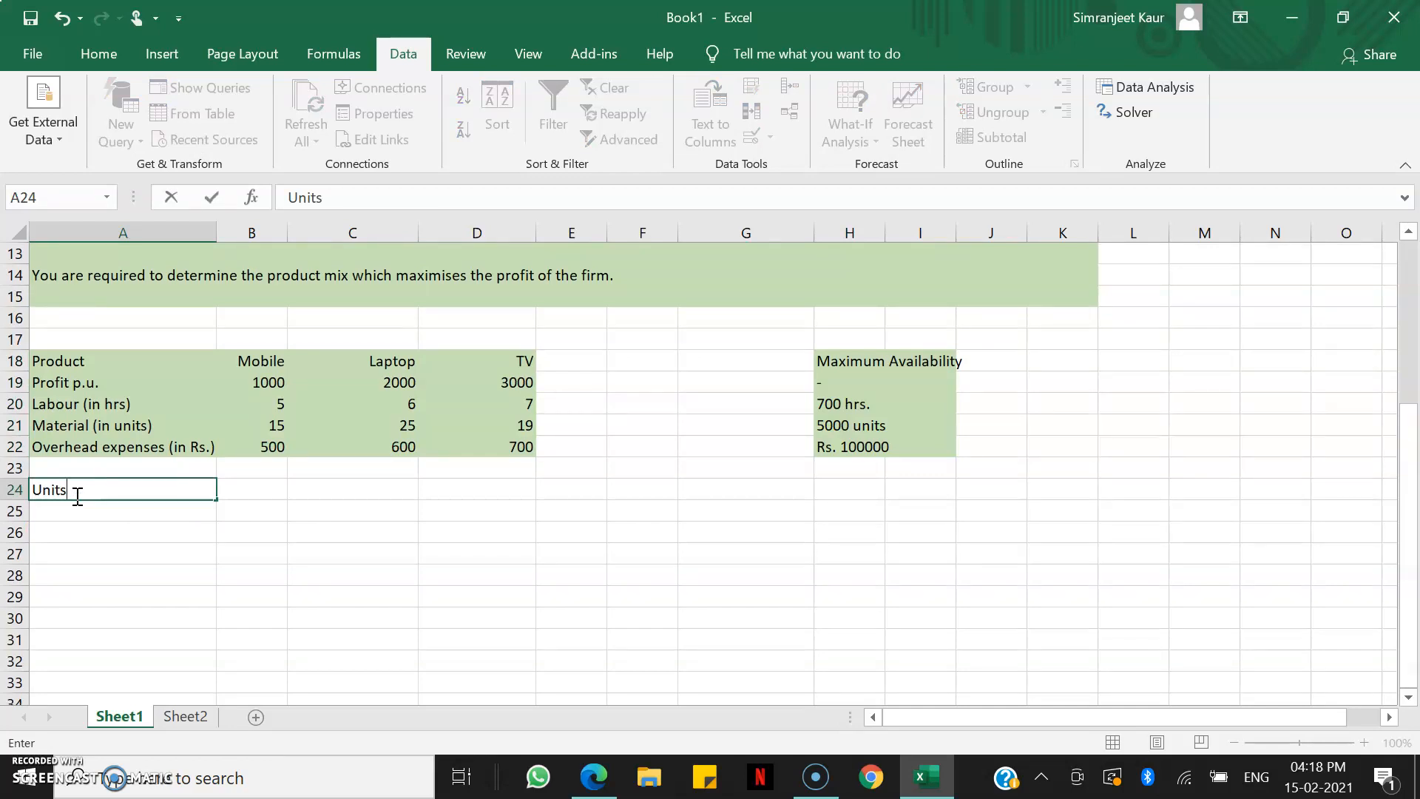
pyautogui.press('Tab')
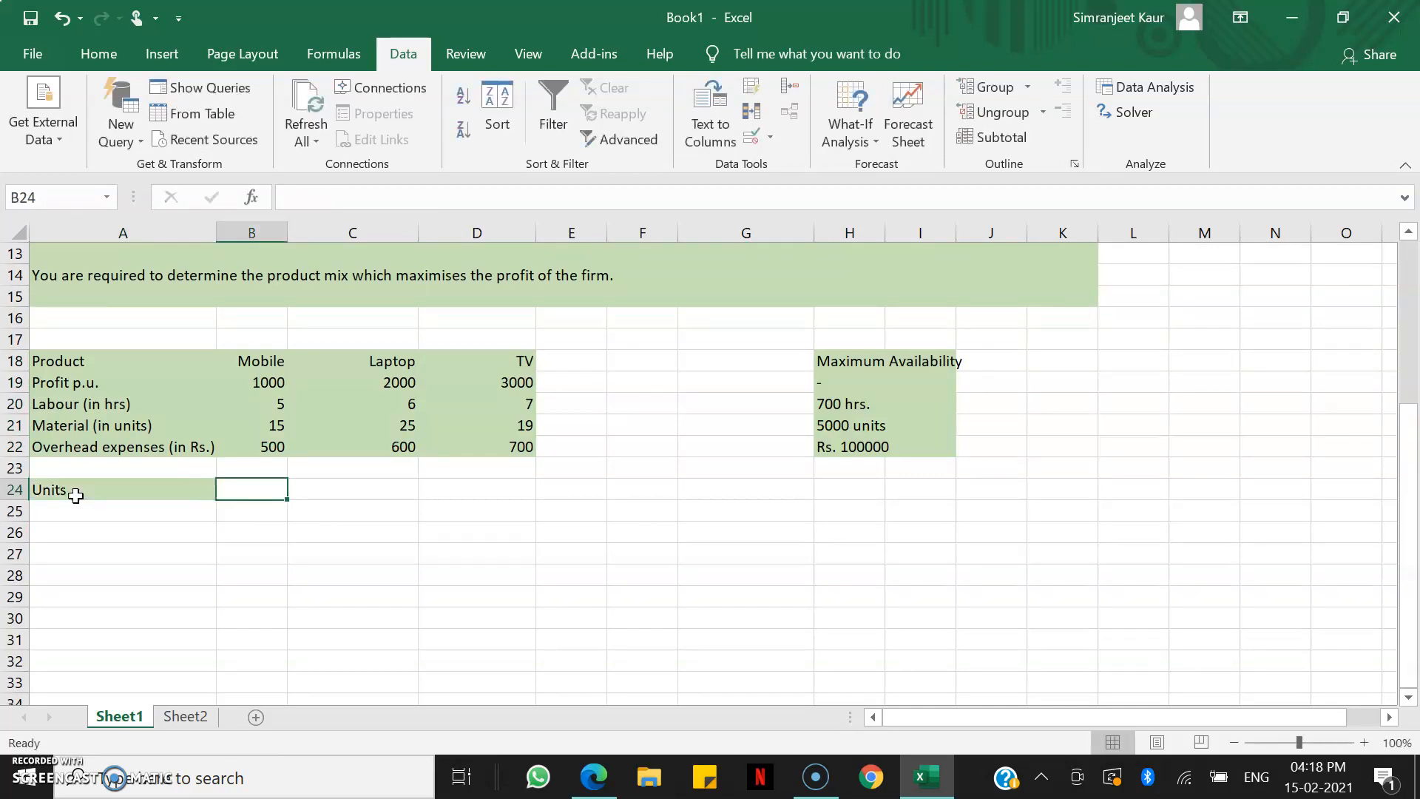
pyautogui.write('0')
pyautogui.press('Tab')
pyautogui.write('0')
pyautogui.press('Tab')
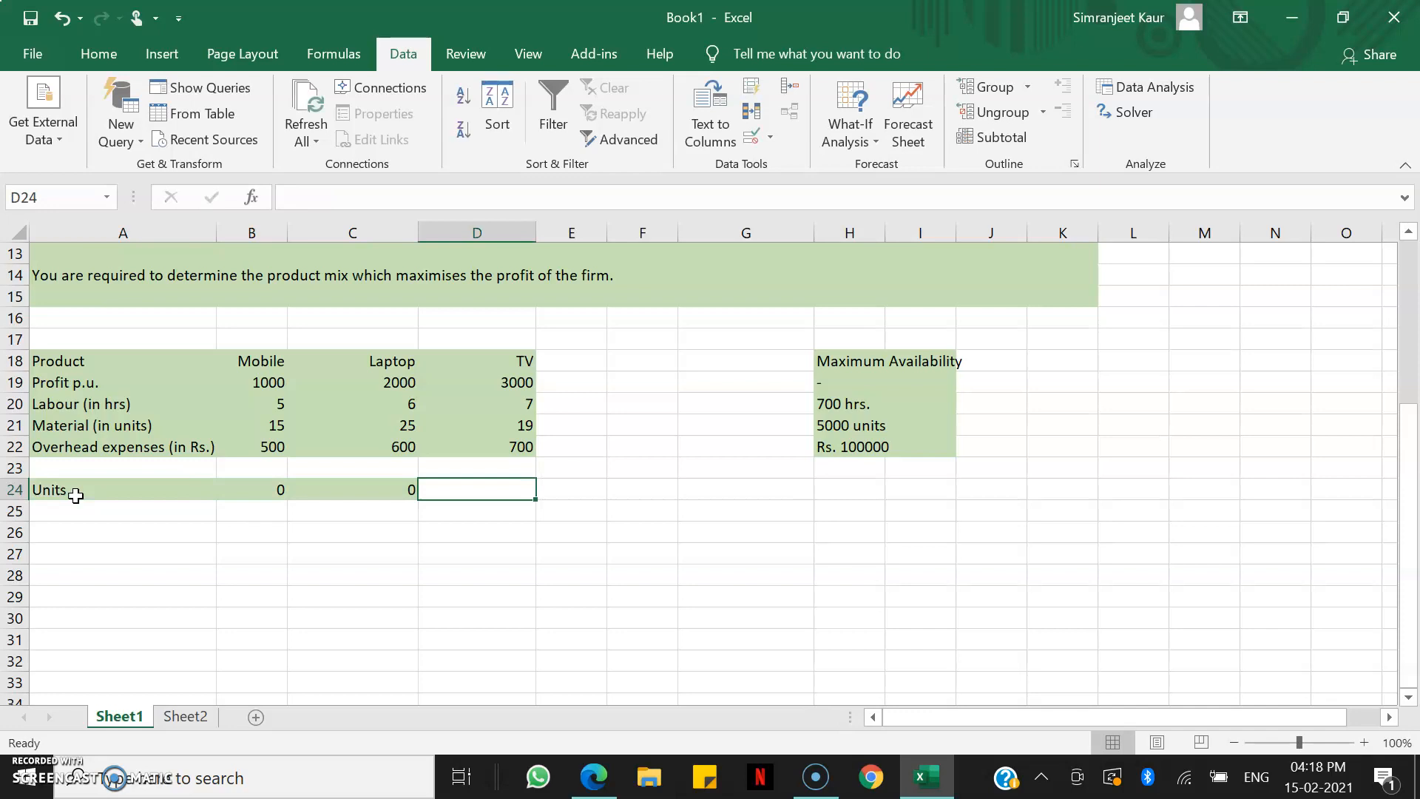
pyautogui.write('0')
pyautogui.press('Tab')
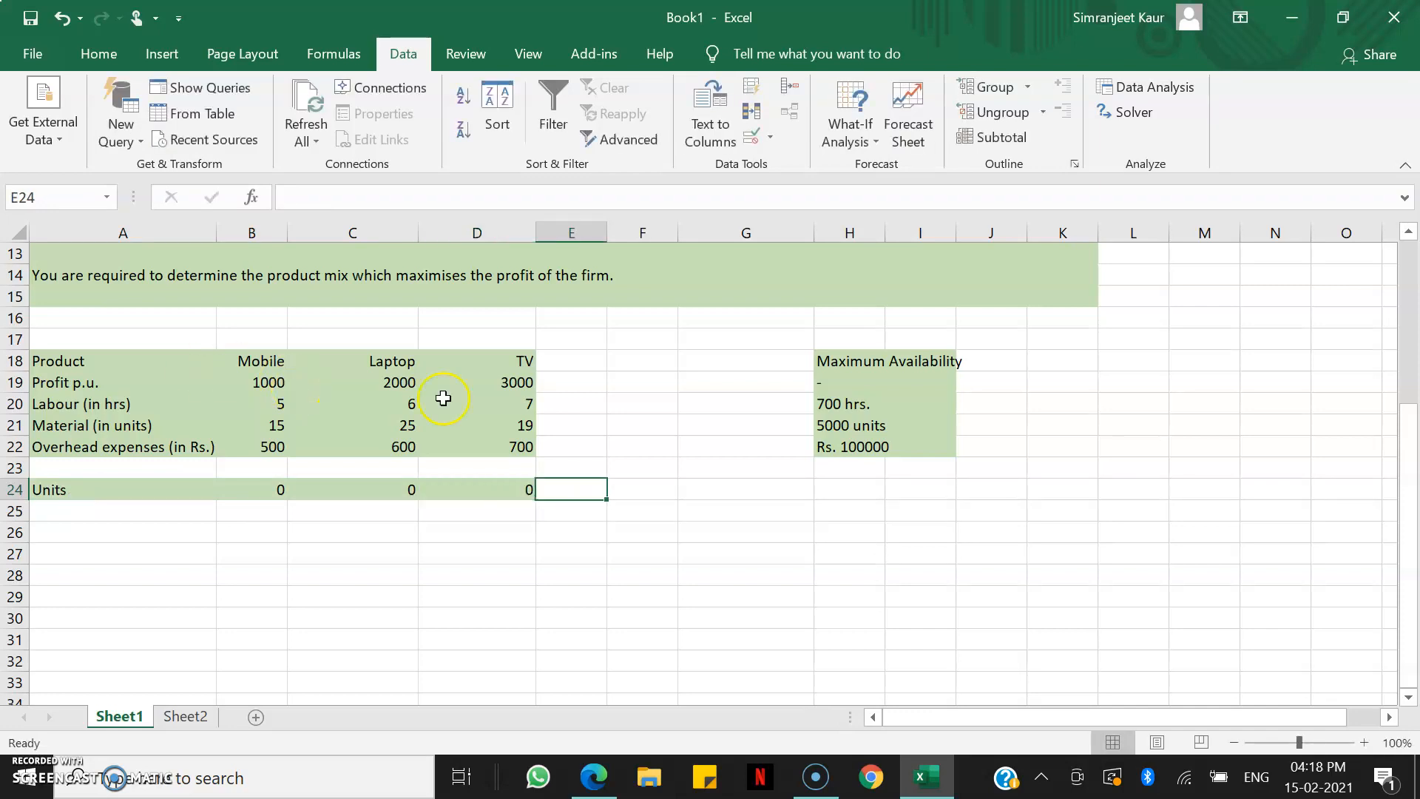
# Step: Enter the total labour usage formula =b20*b24+c20*c24+d20*d24 in cell G20
pyautogui.click(711, 405)
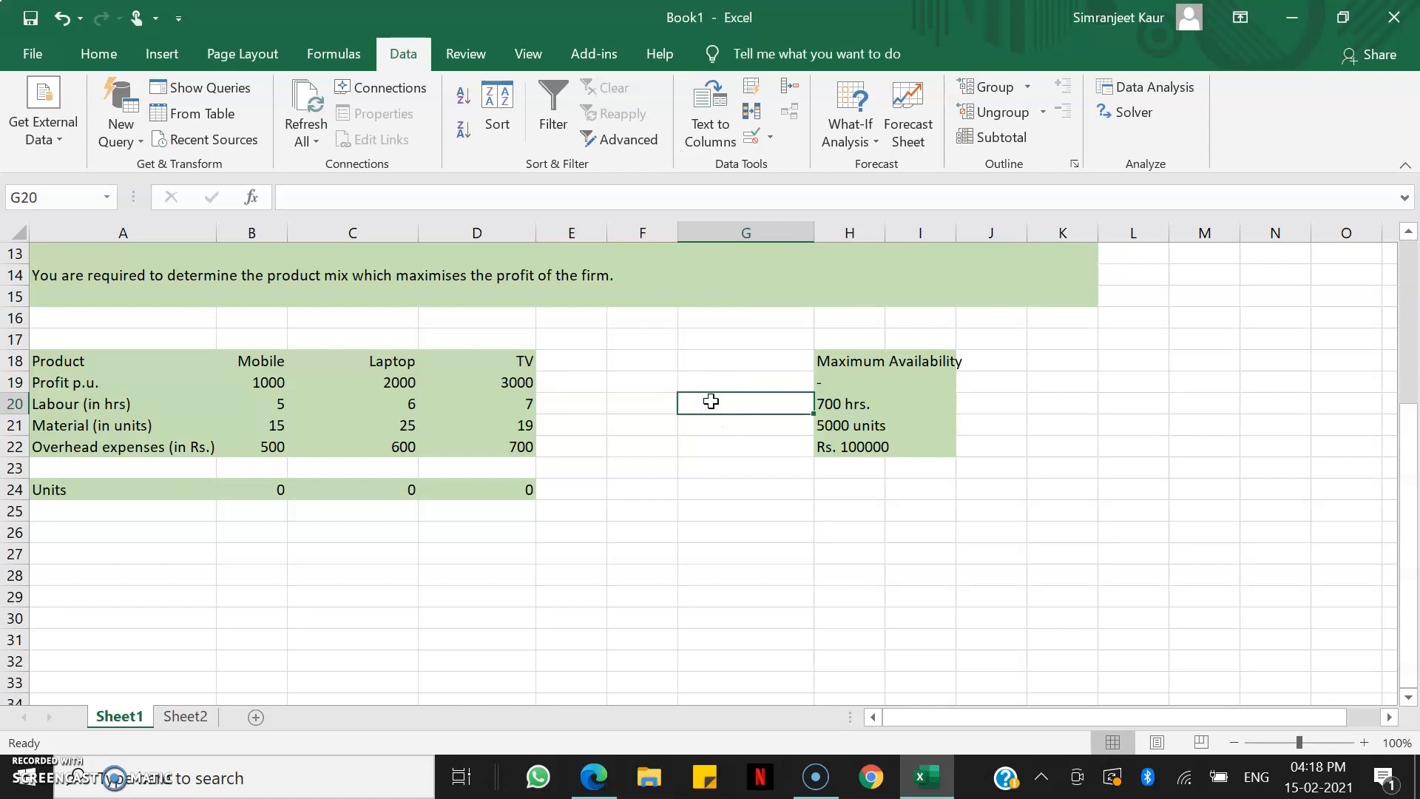
pyautogui.write('=')
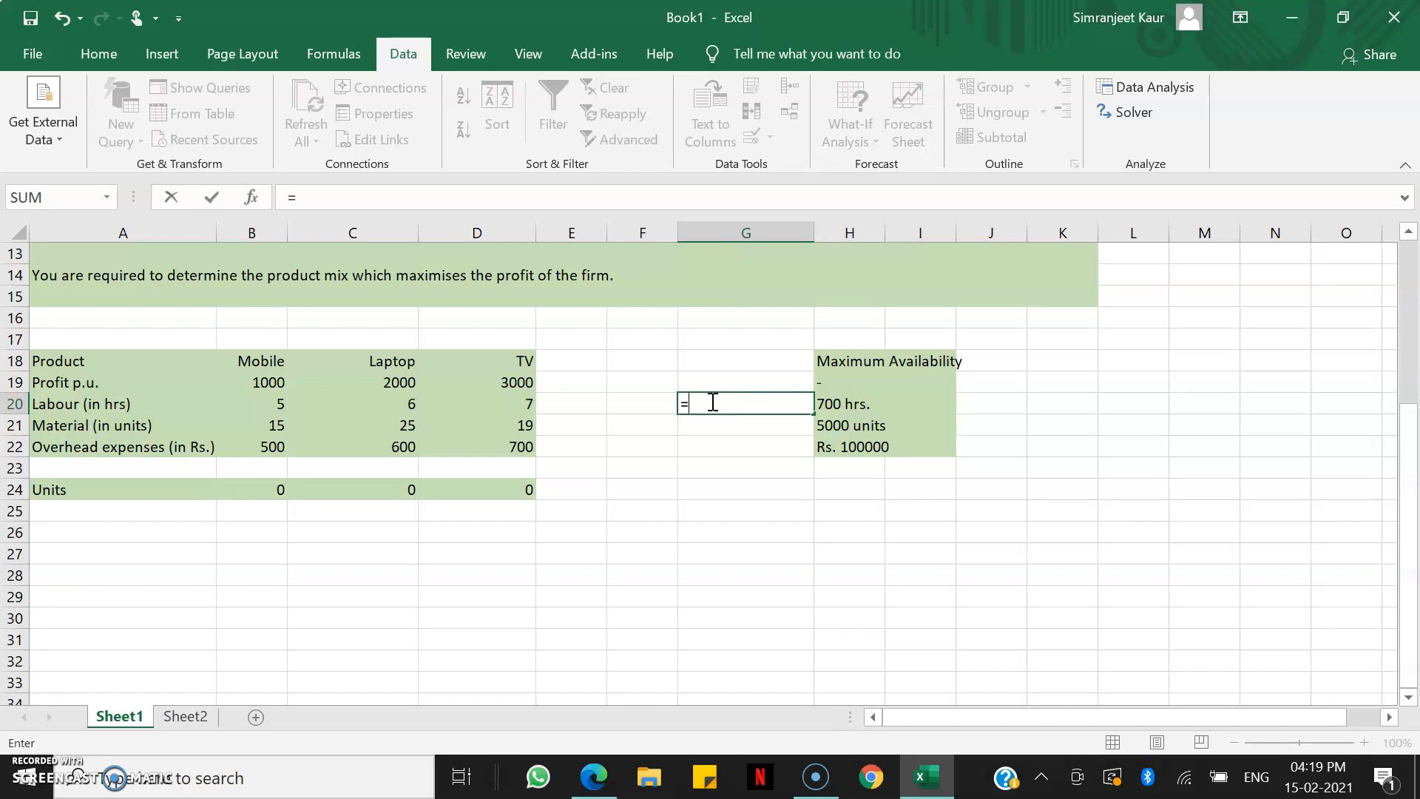
pyautogui.write('b20')
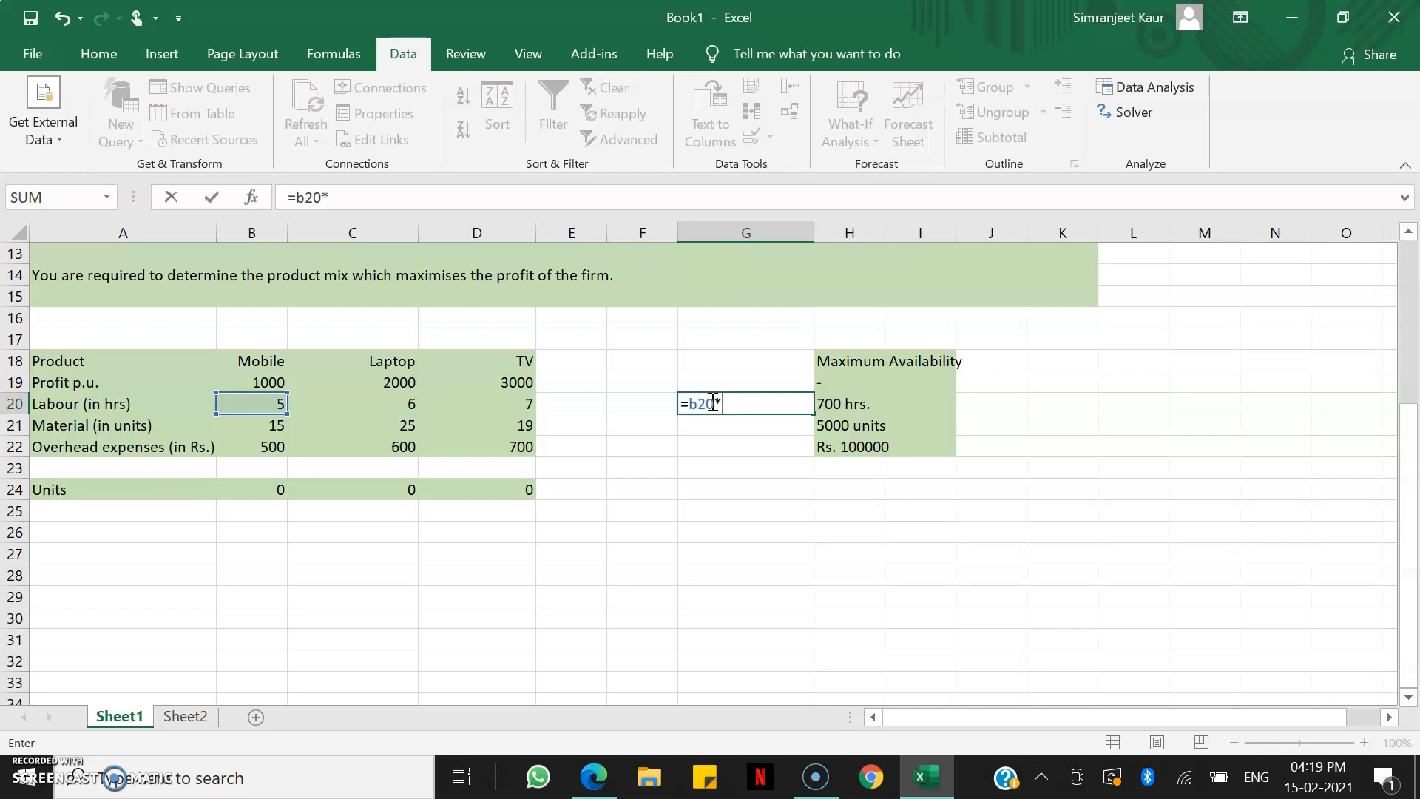
pyautogui.write('*b24')
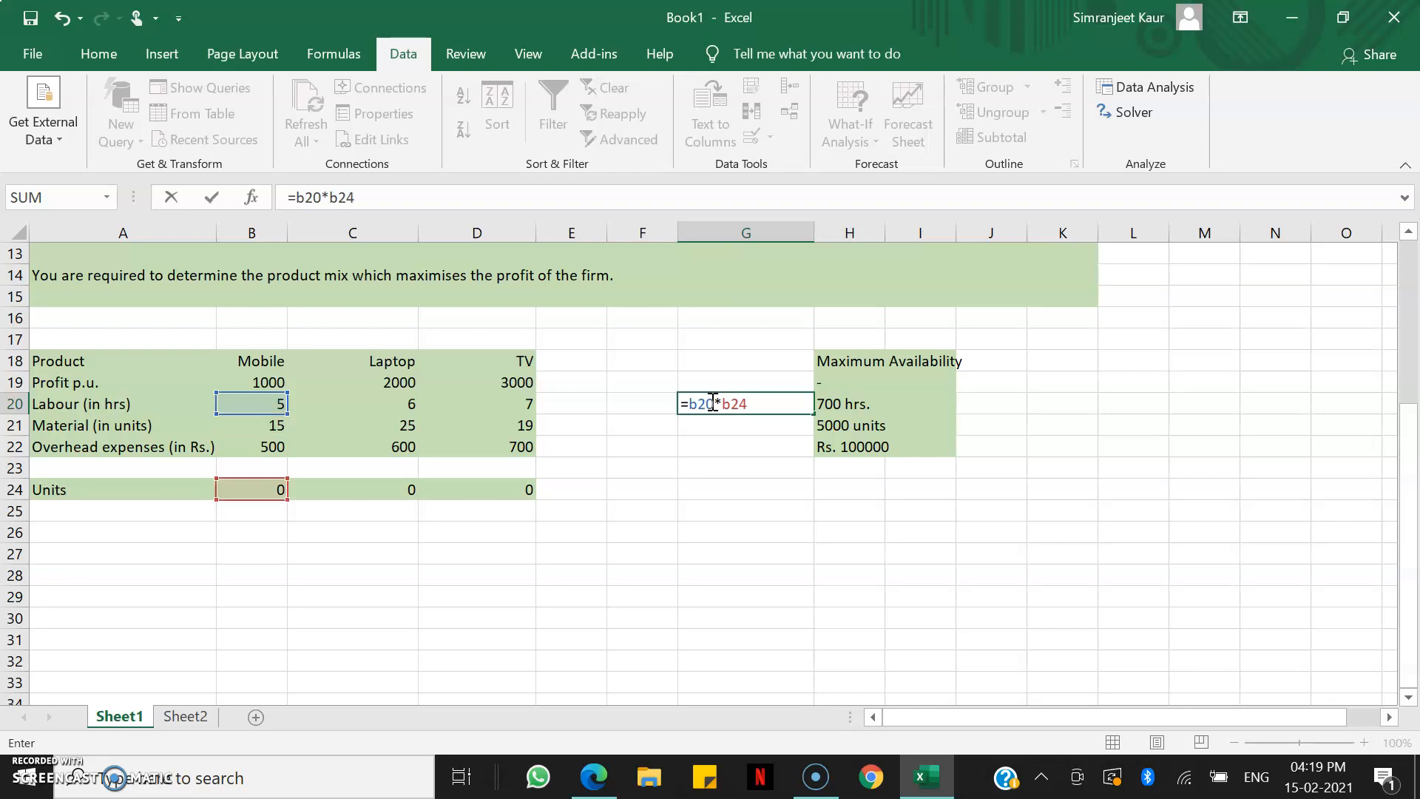
pyautogui.write('+c20')
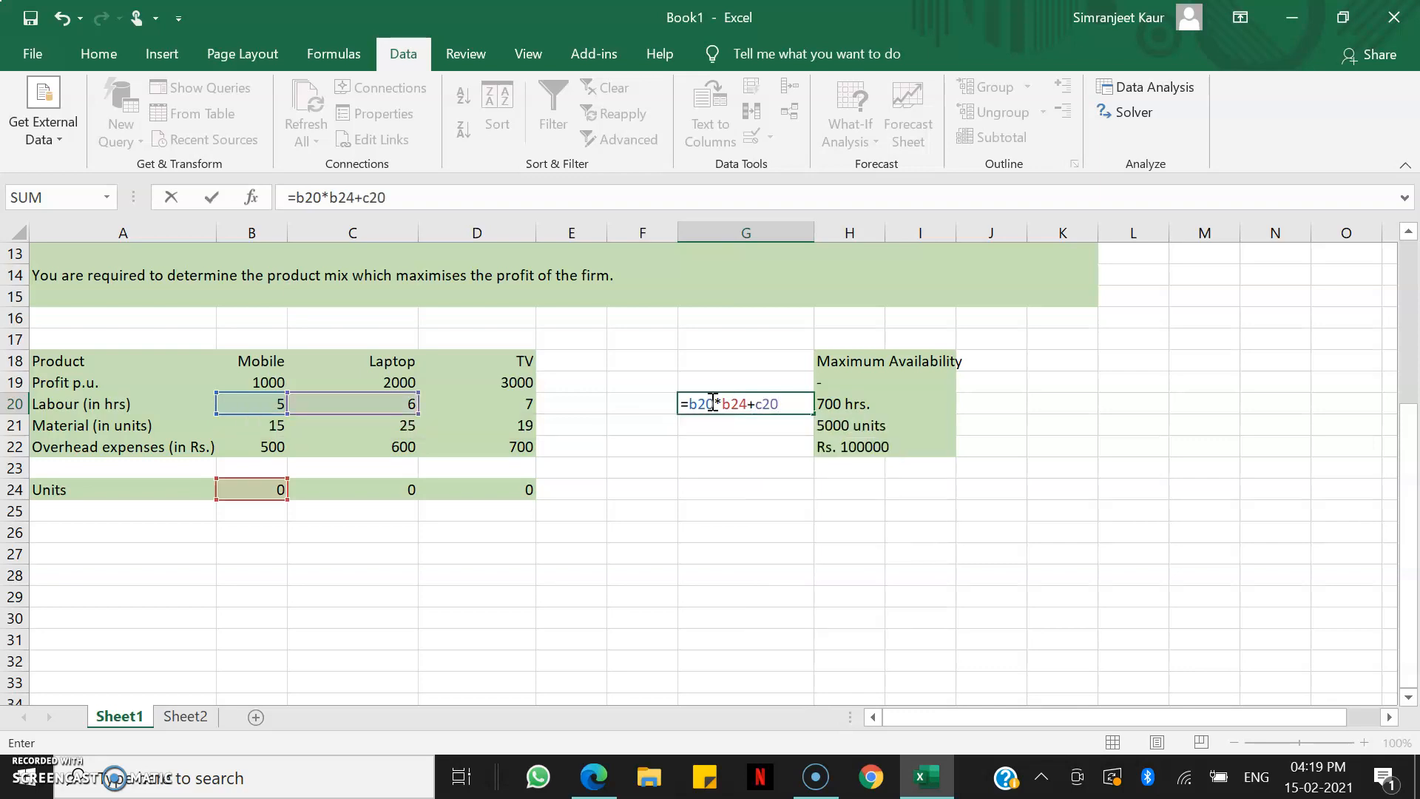
pyautogui.write('*c24')
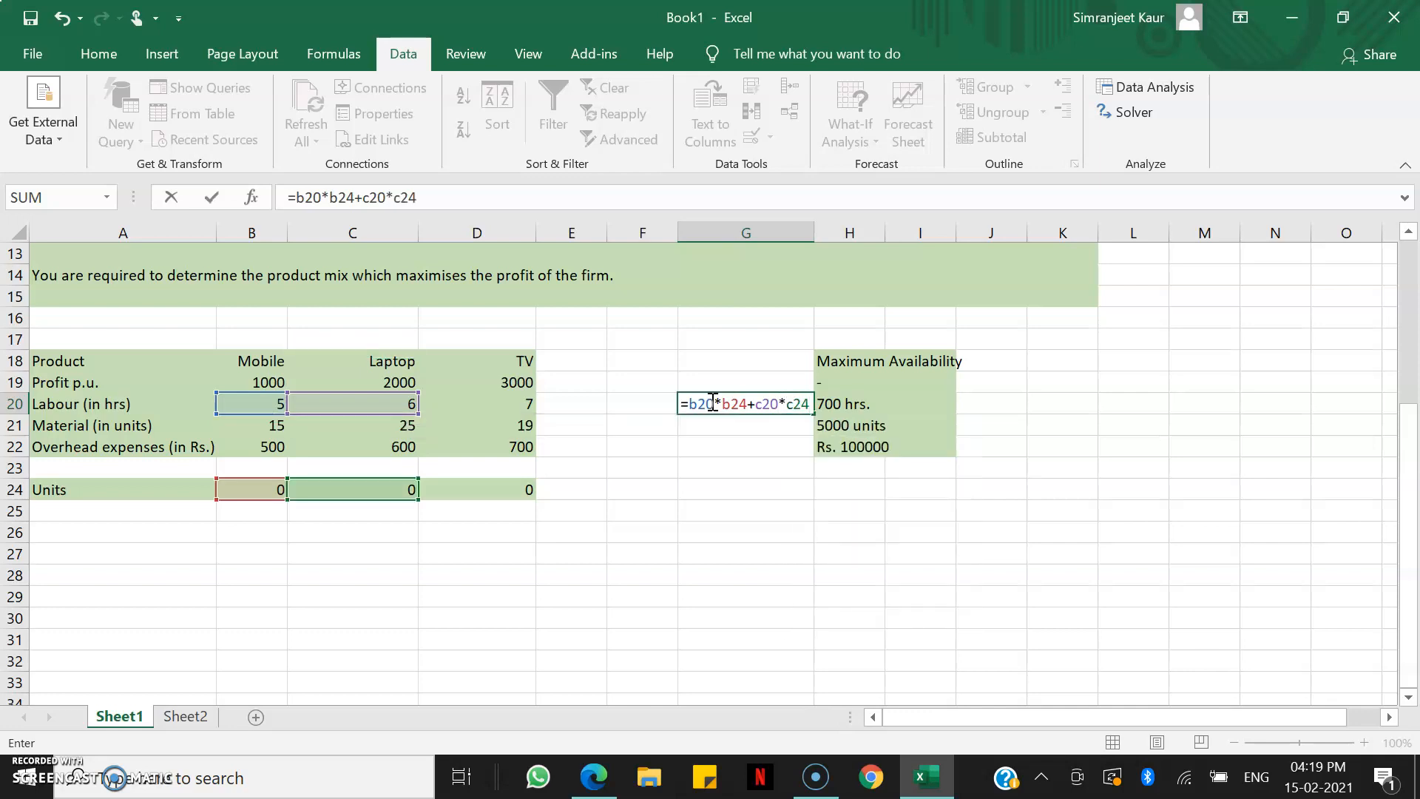
pyautogui.write('+')
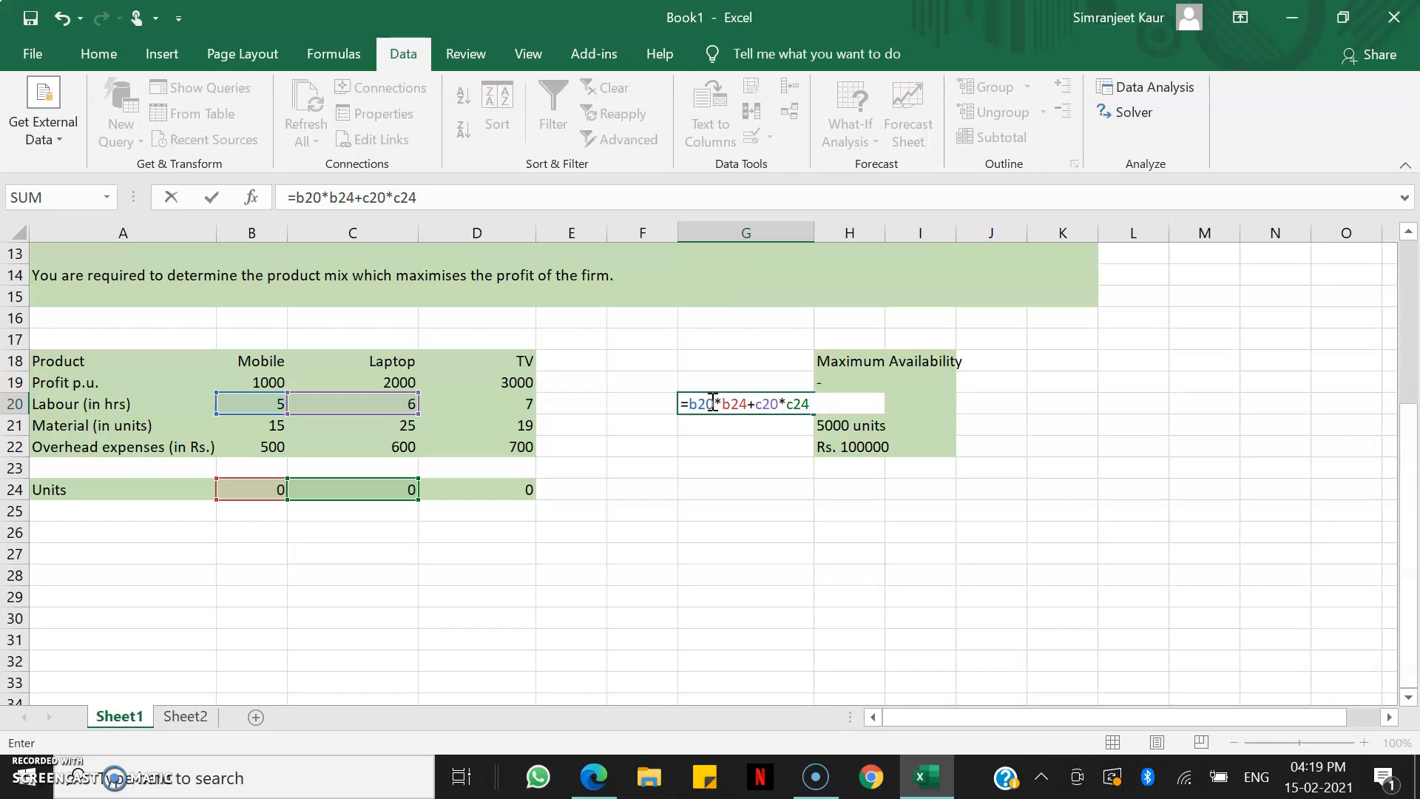
pyautogui.write('d20')
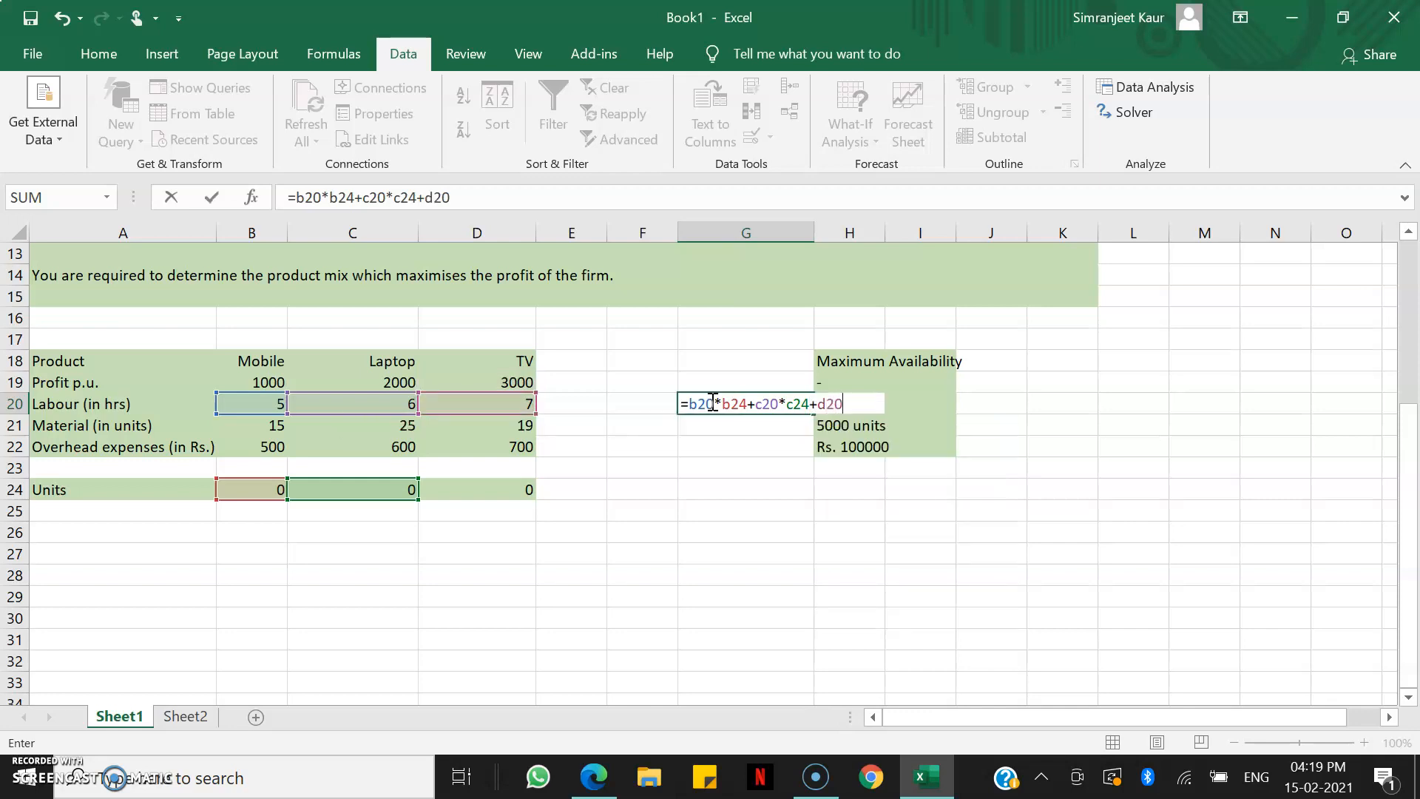
pyautogui.write('*d24')
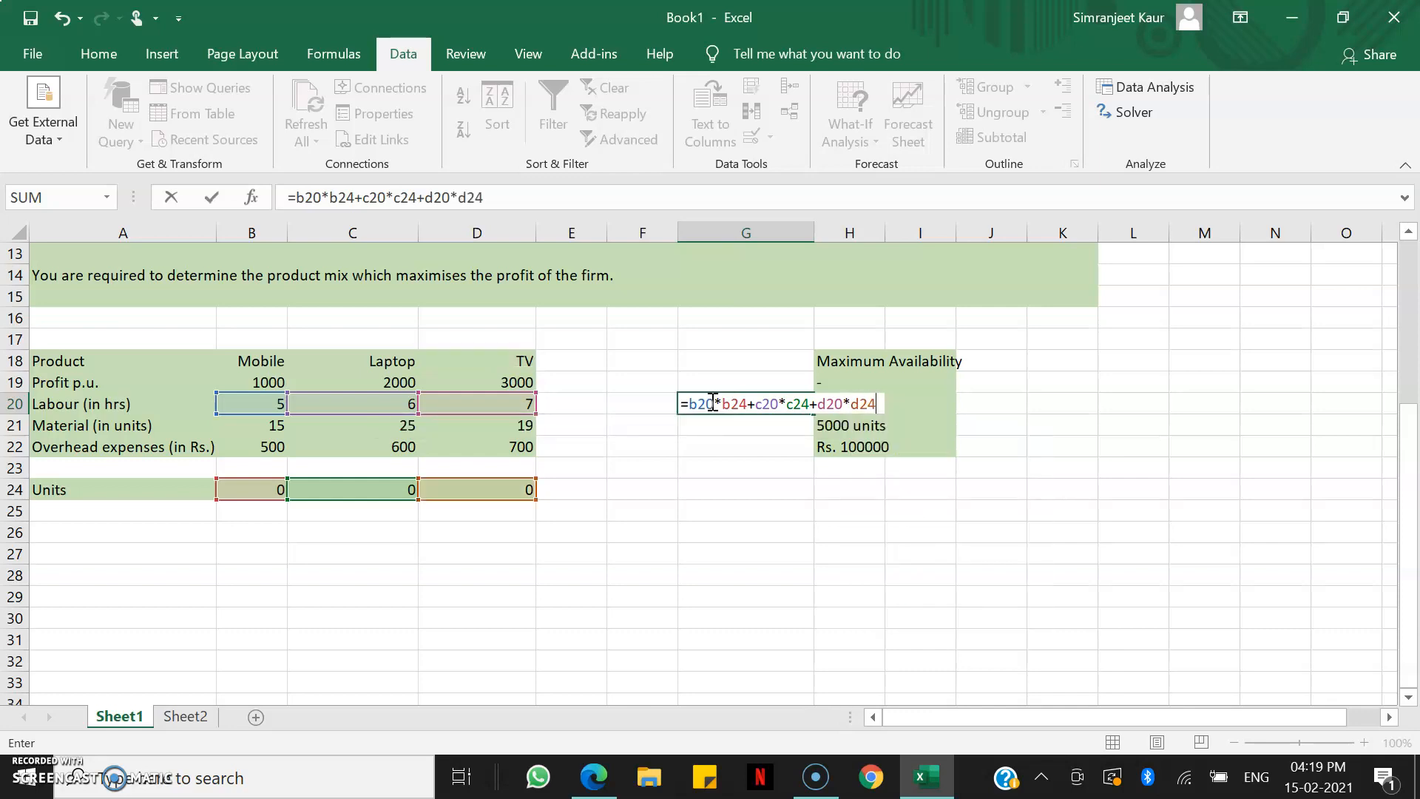
pyautogui.press('Return')
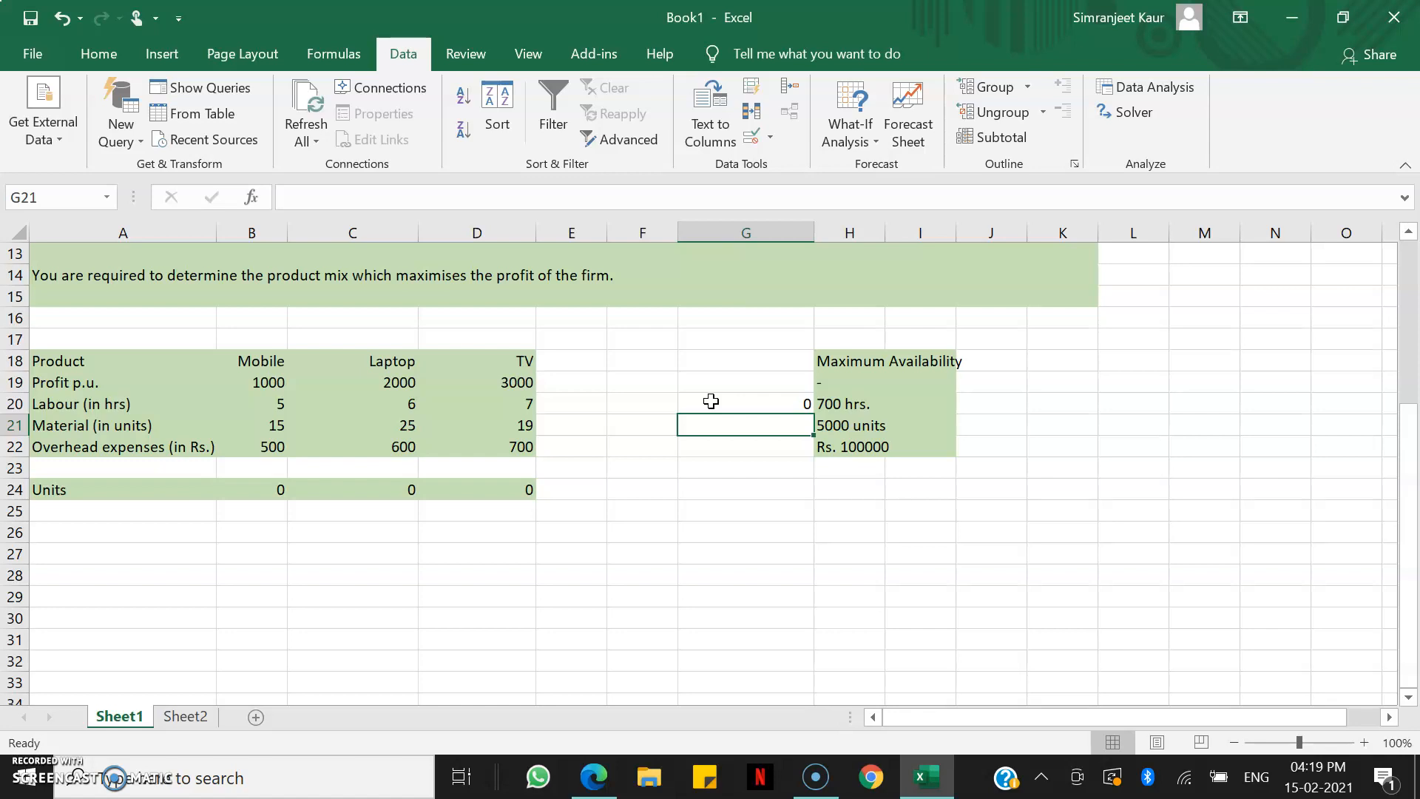
# Step: Test the labour usage formula by setting the TV units in D24 to 3, and reset D24 to 0
pyautogui.click(508, 489)
pyautogui.write('3')
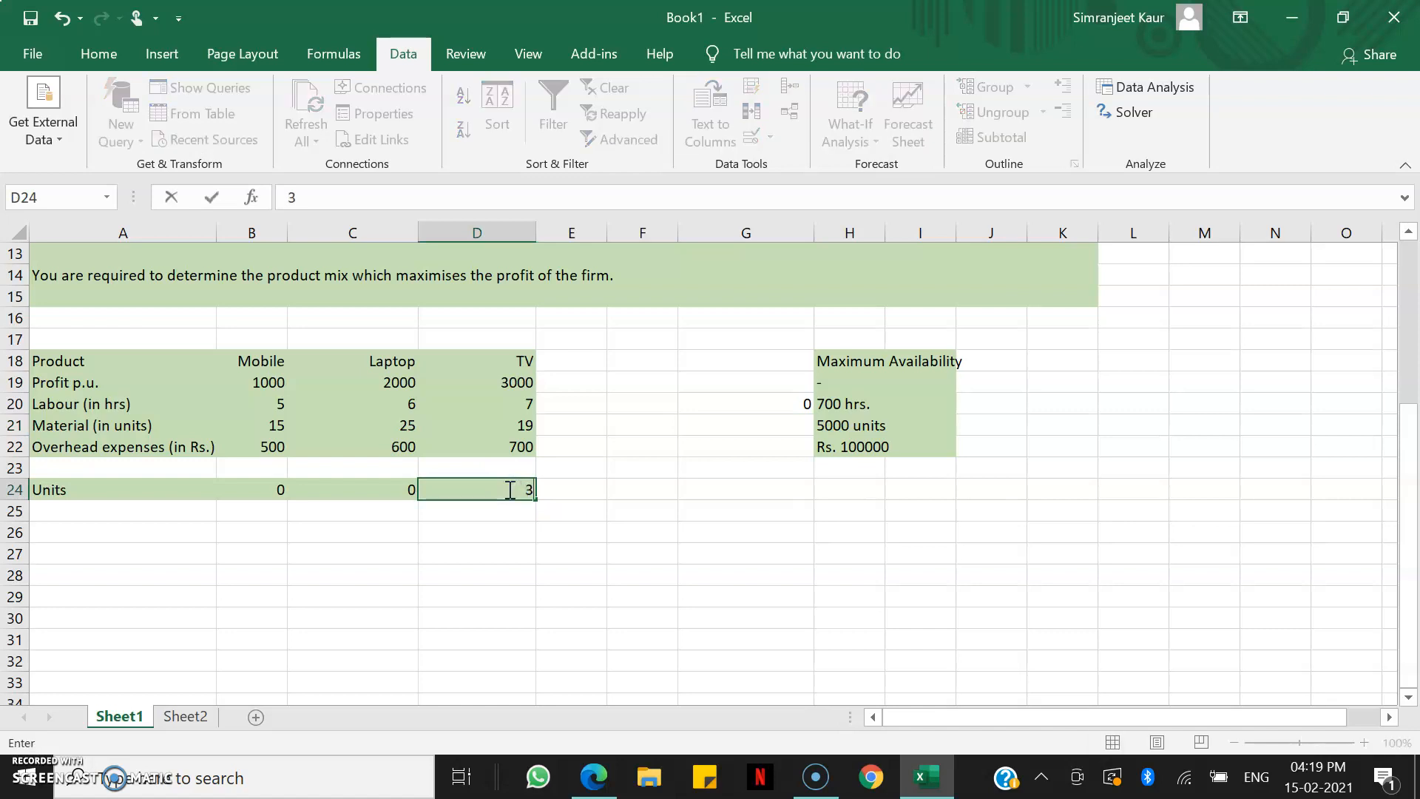
pyautogui.press('Tab')
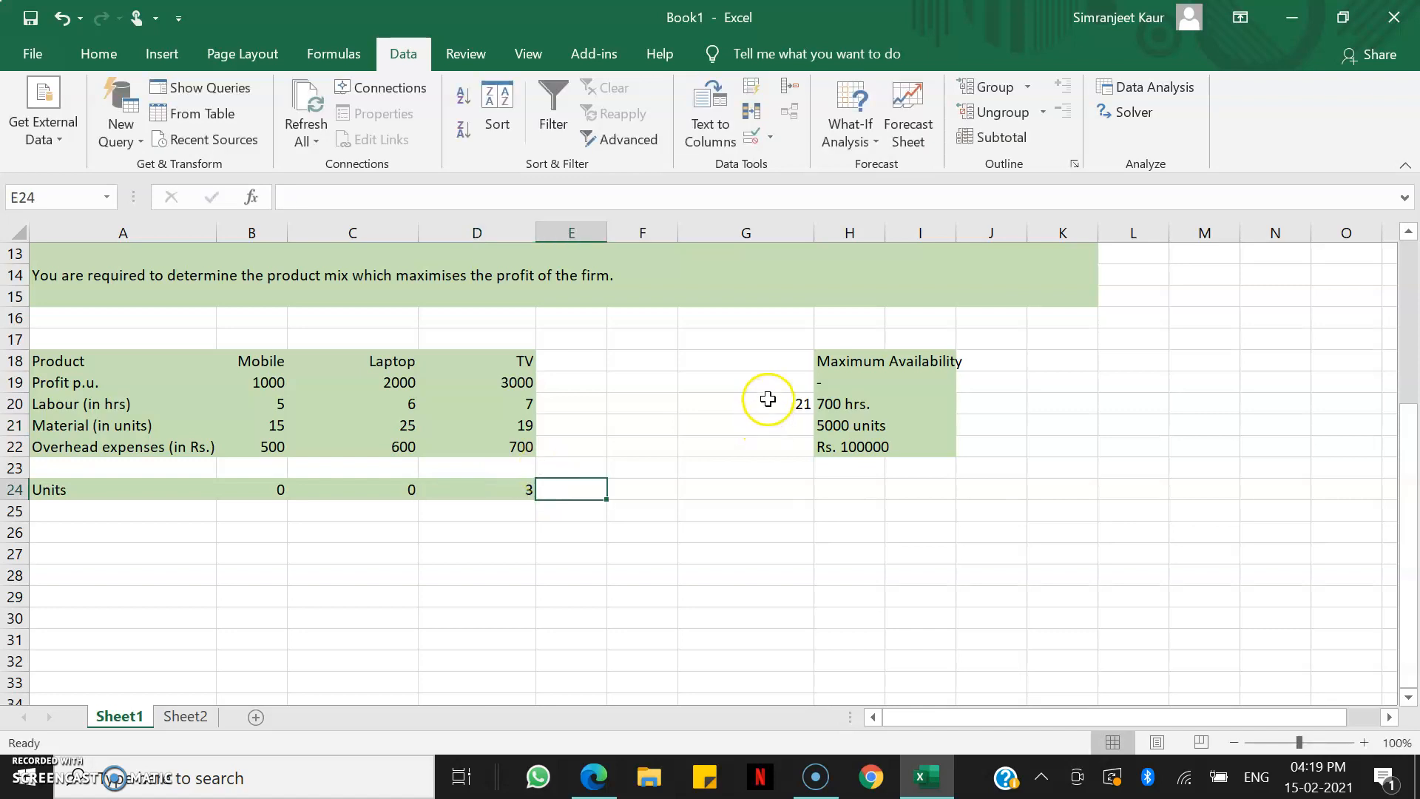
pyautogui.click(511, 497)
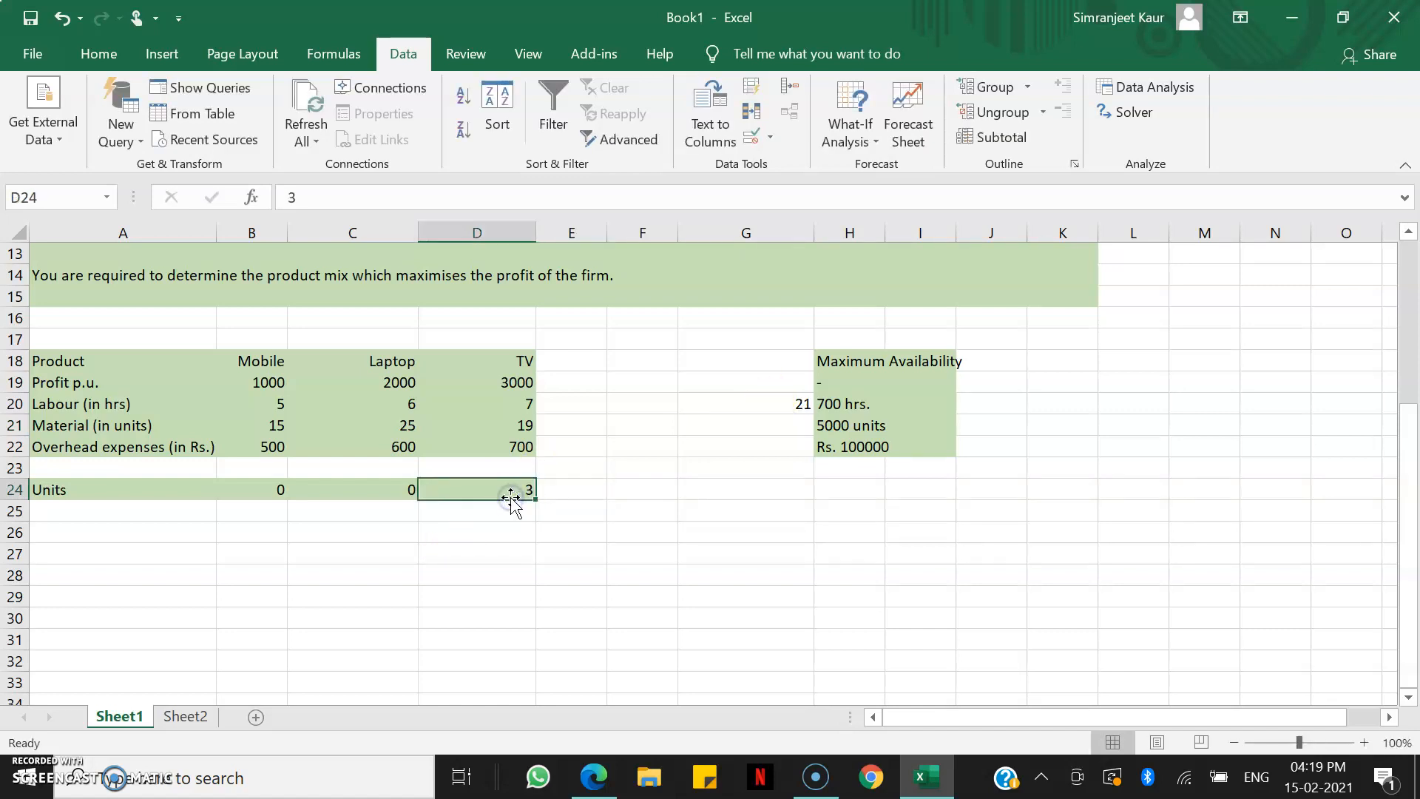
pyautogui.write('0')
pyautogui.press('Tab')
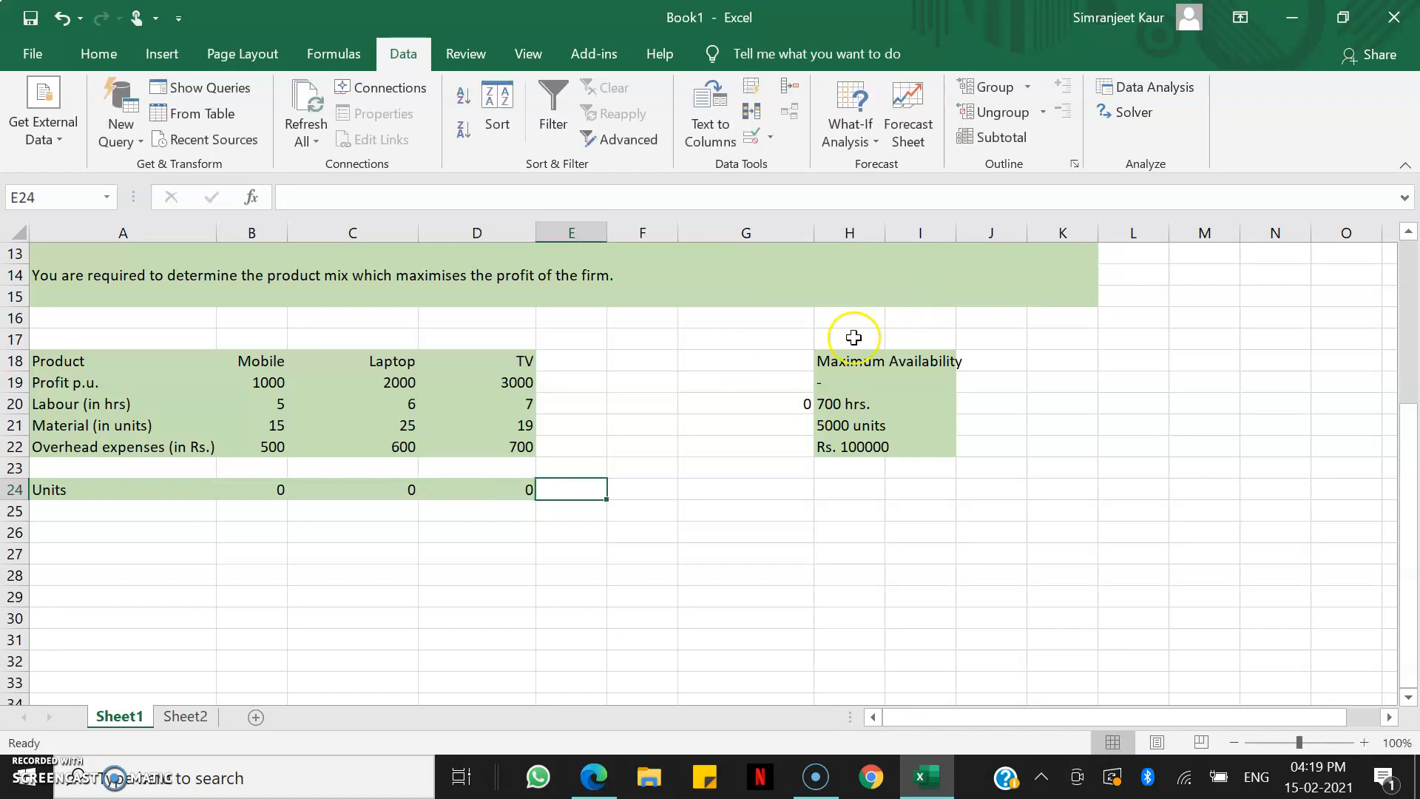
# Step: Replace the labour usage formula in G20 with =SUMPRODUCT(B20:D20,$B$24:$D$24) and fill it down to G22
pyautogui.click(783, 400)
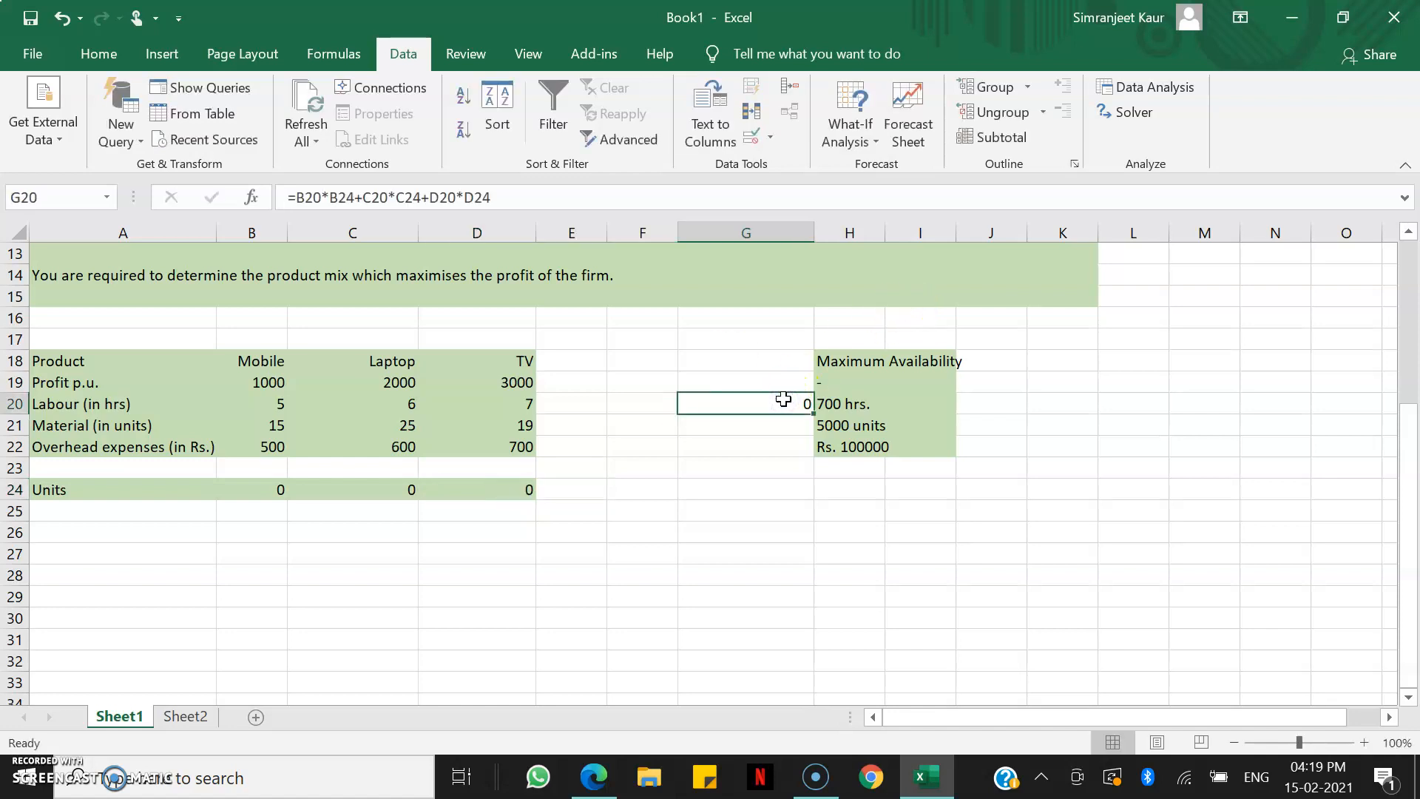
pyautogui.press('Delete')
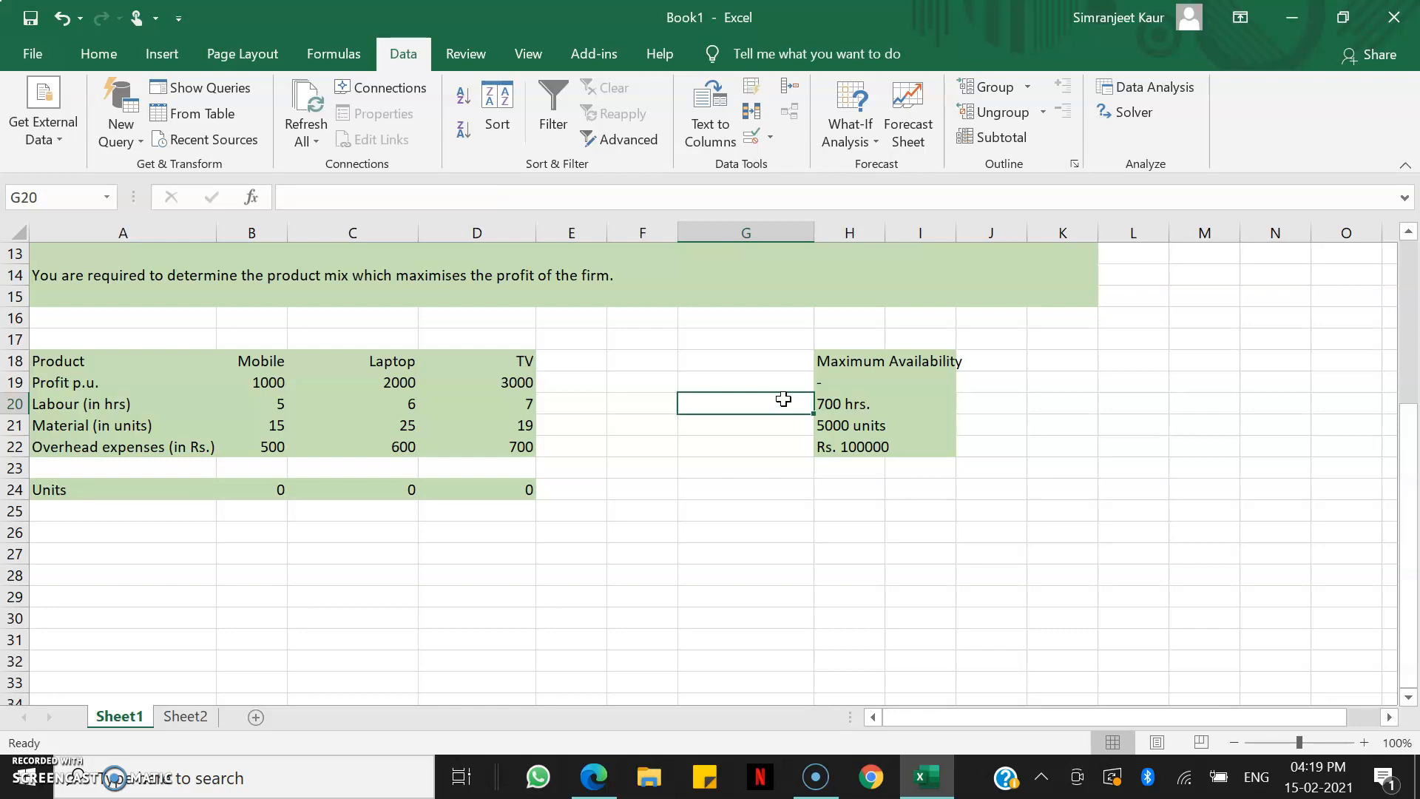
pyautogui.write('=sumpr')
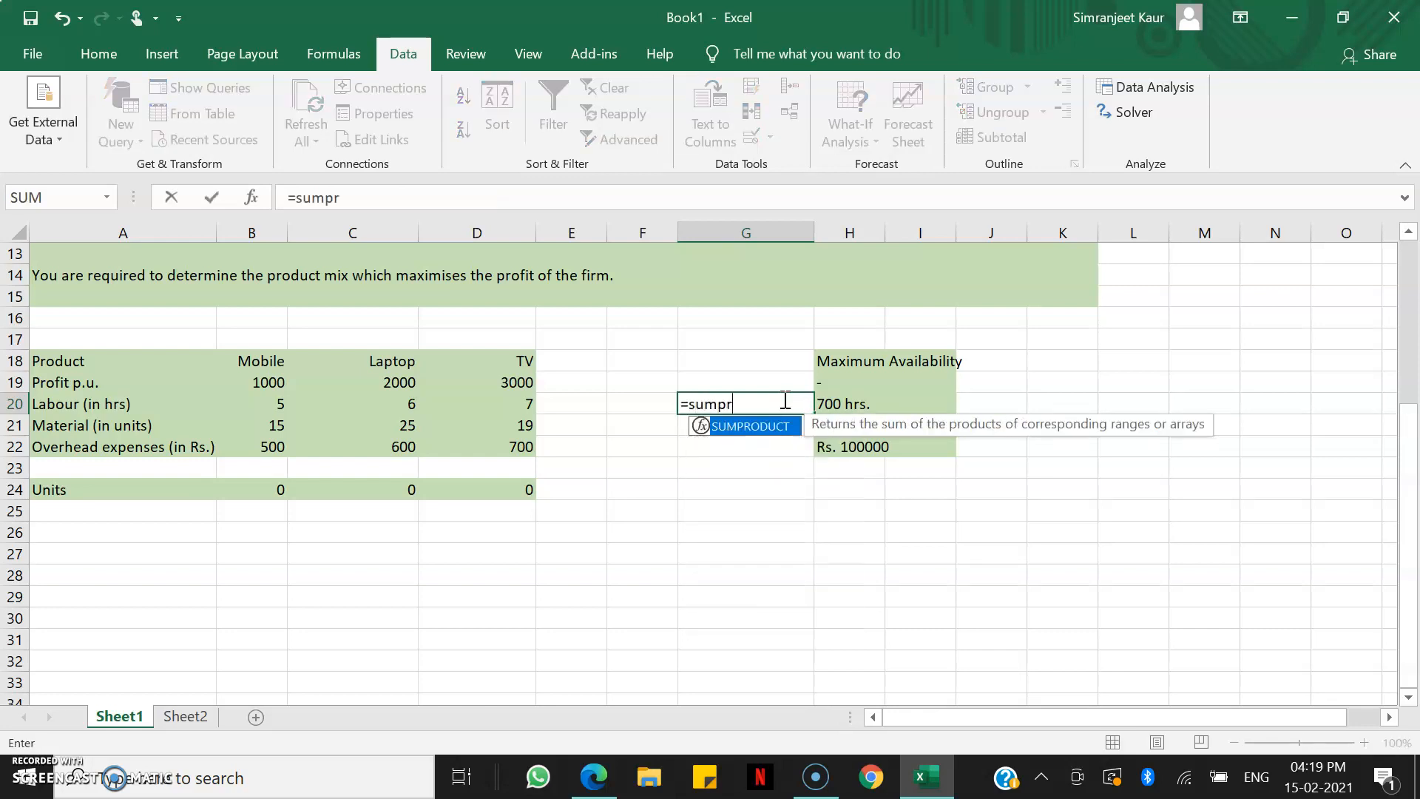
pyautogui.write('oduct(')
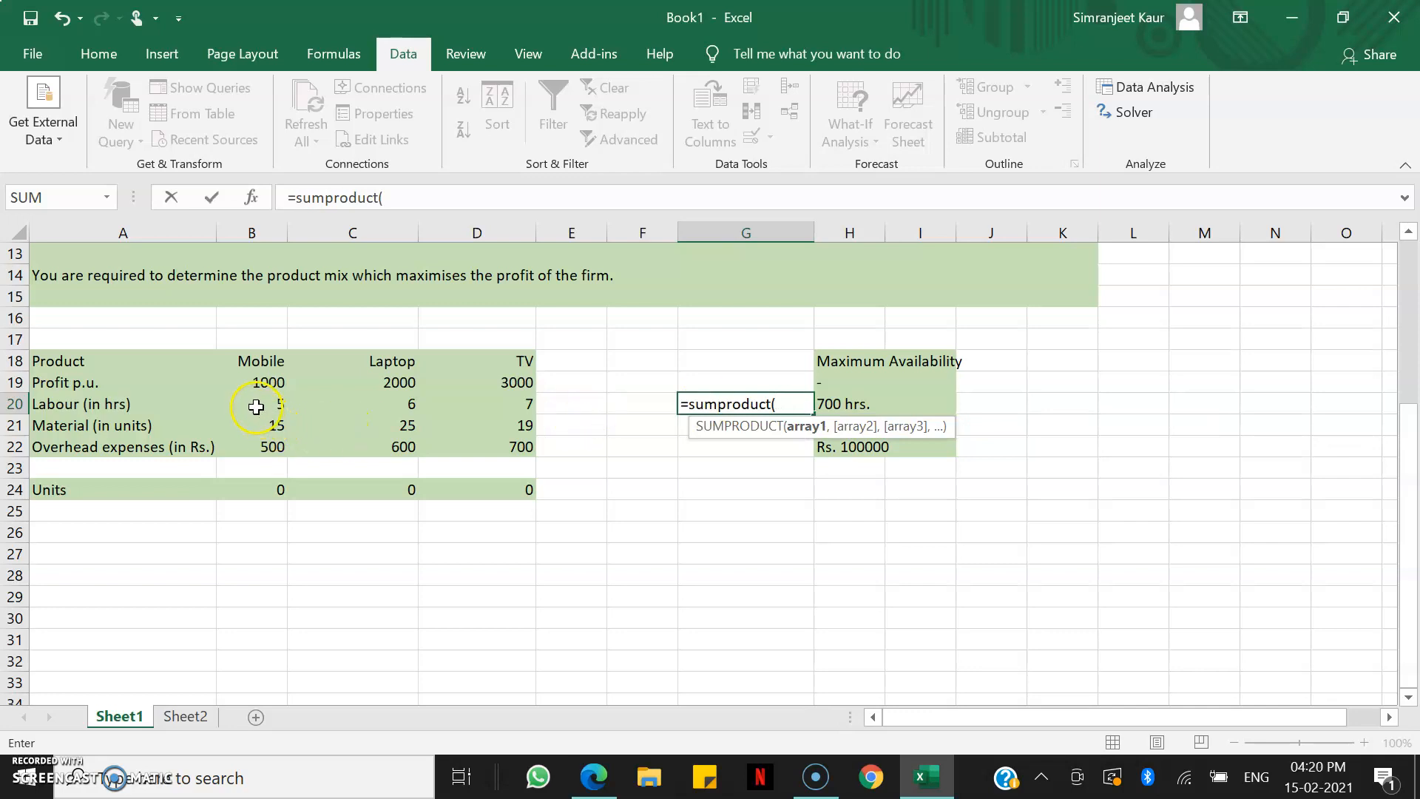
pyautogui.moveTo(254, 405); pyautogui.dragTo(477, 403)
pyautogui.write(',')
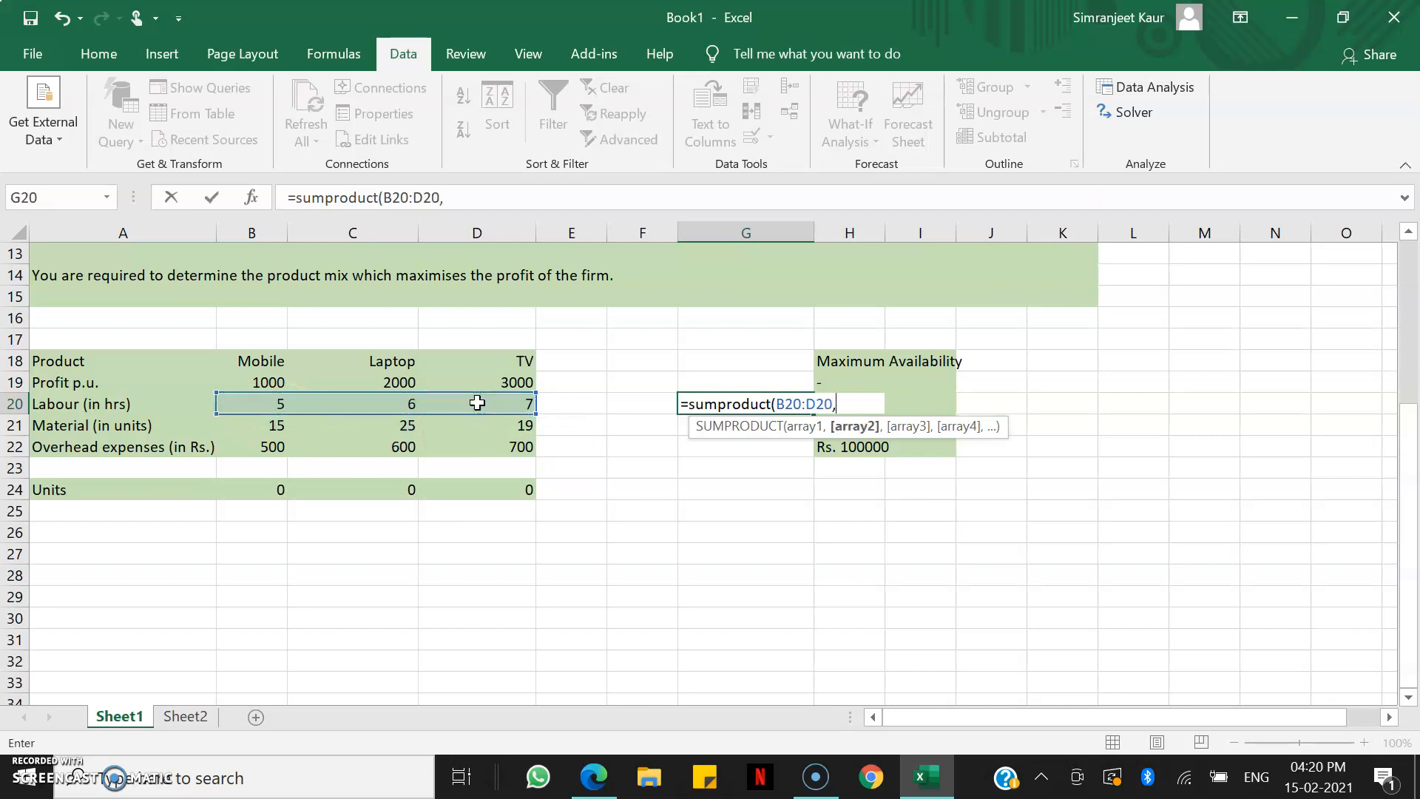
pyautogui.moveTo(244, 488); pyautogui.dragTo(476, 488)
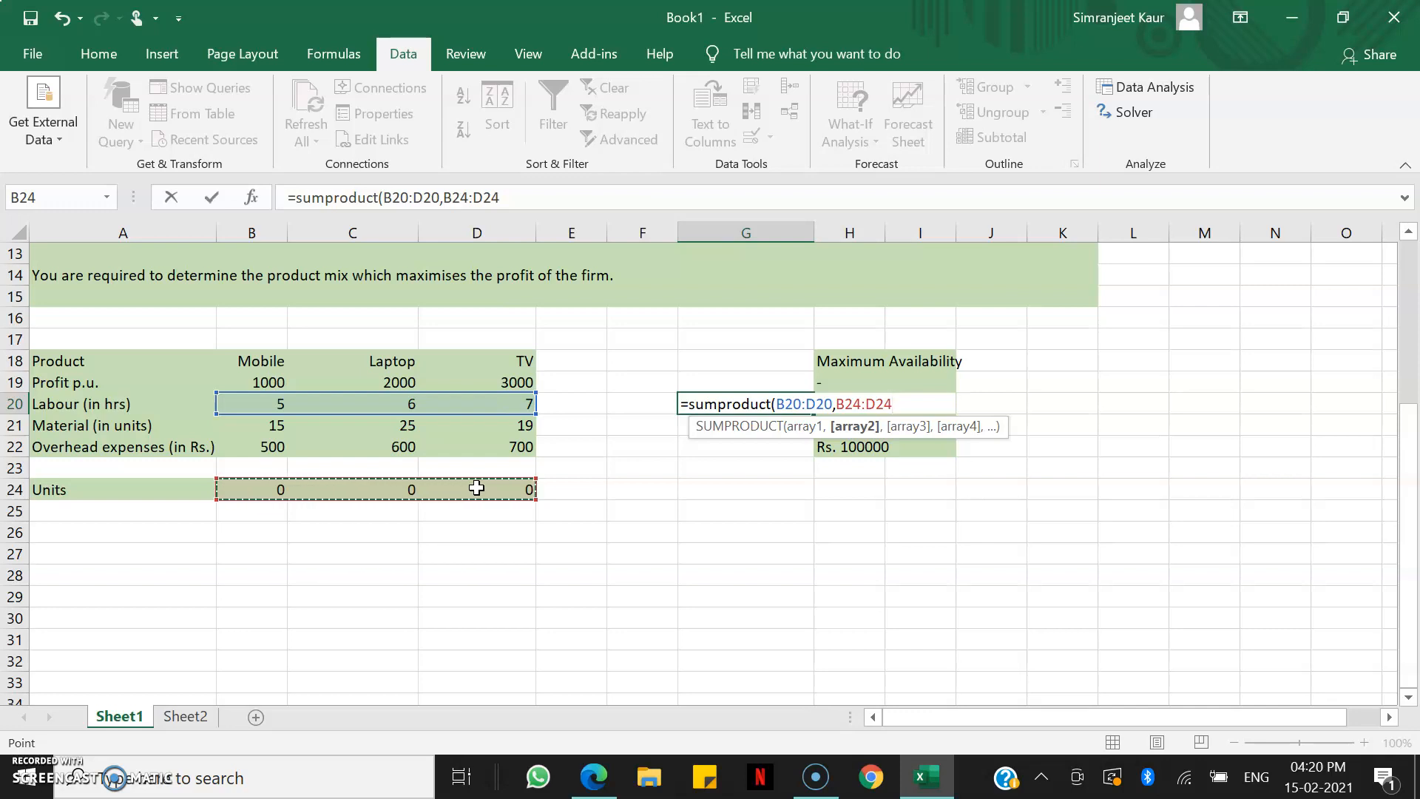
pyautogui.press('F4')
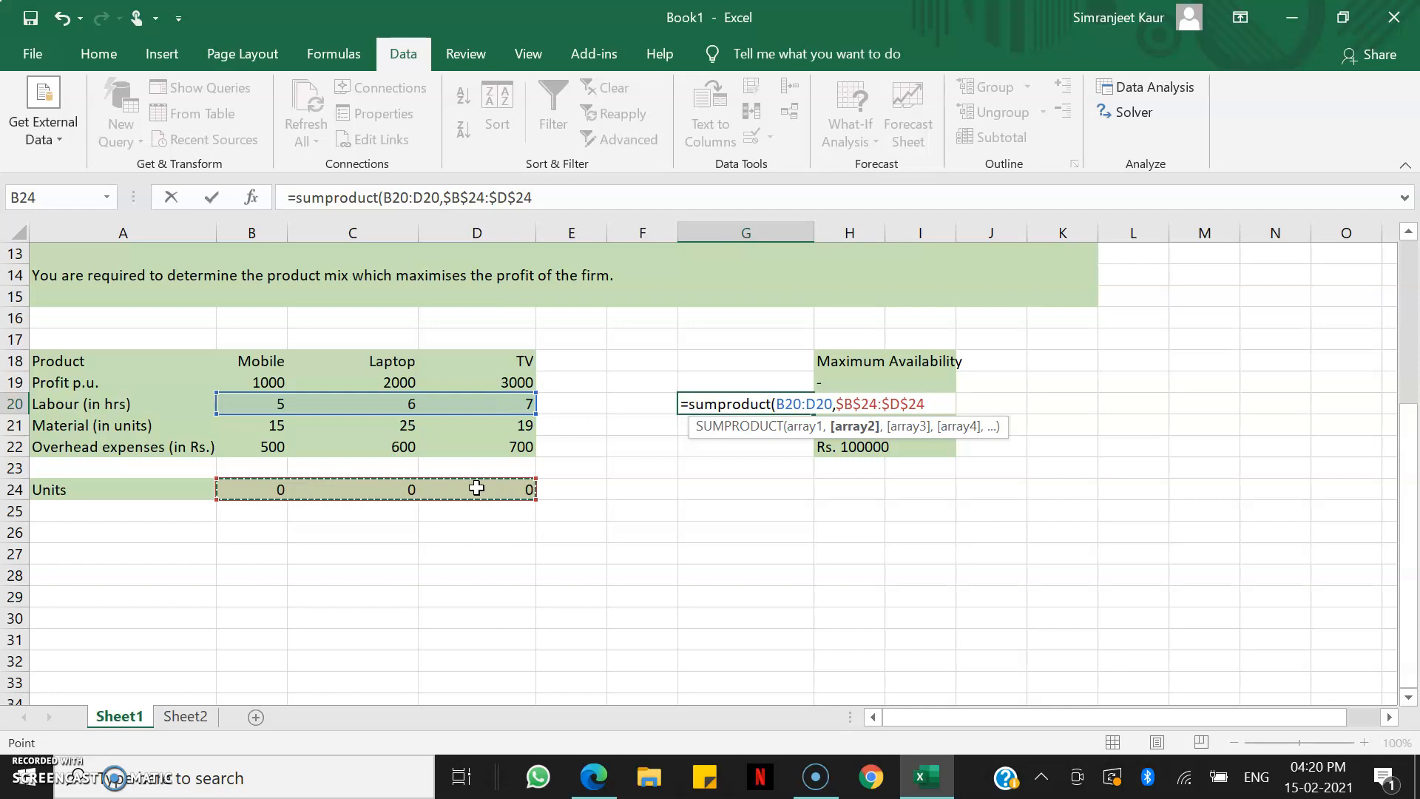
pyautogui.write(')')
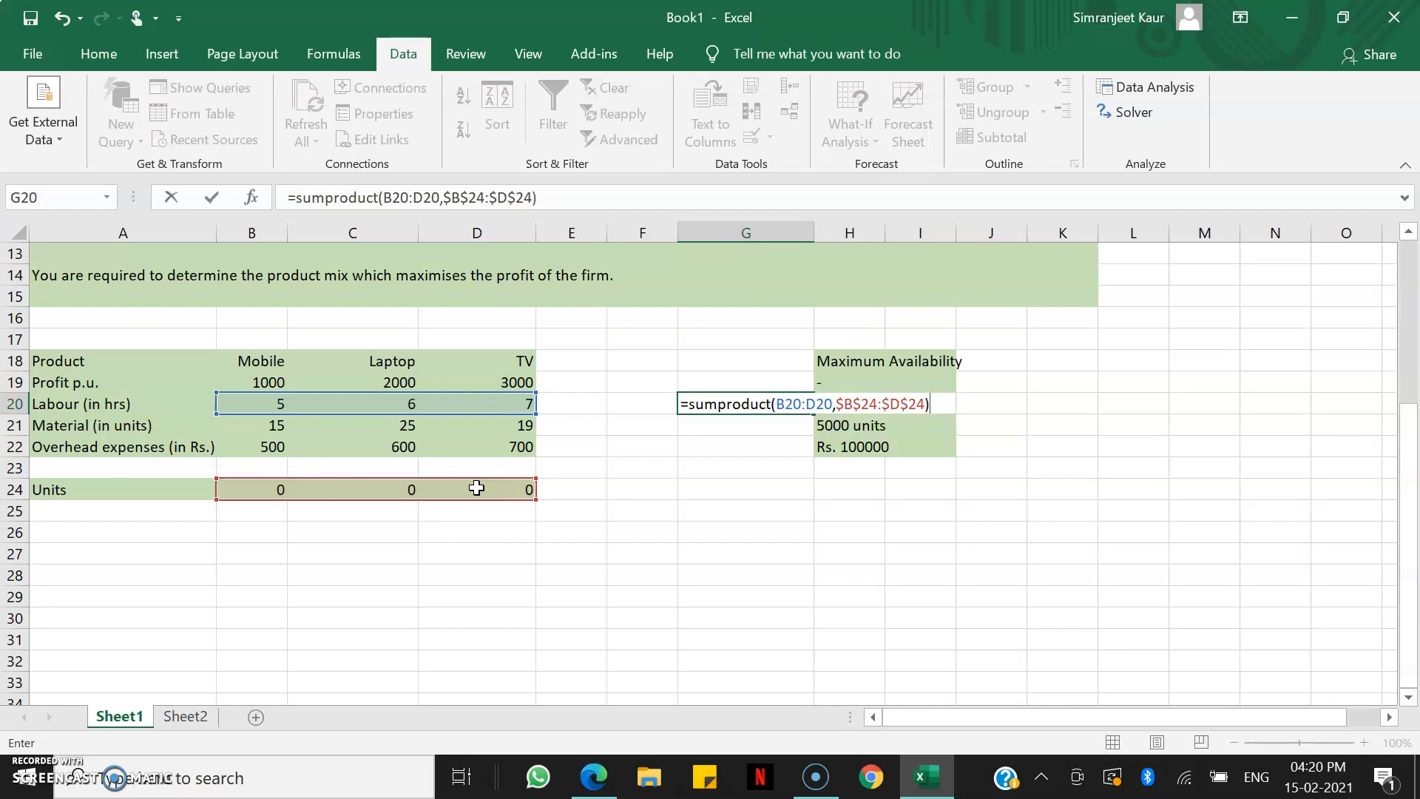
pyautogui.press('Return')
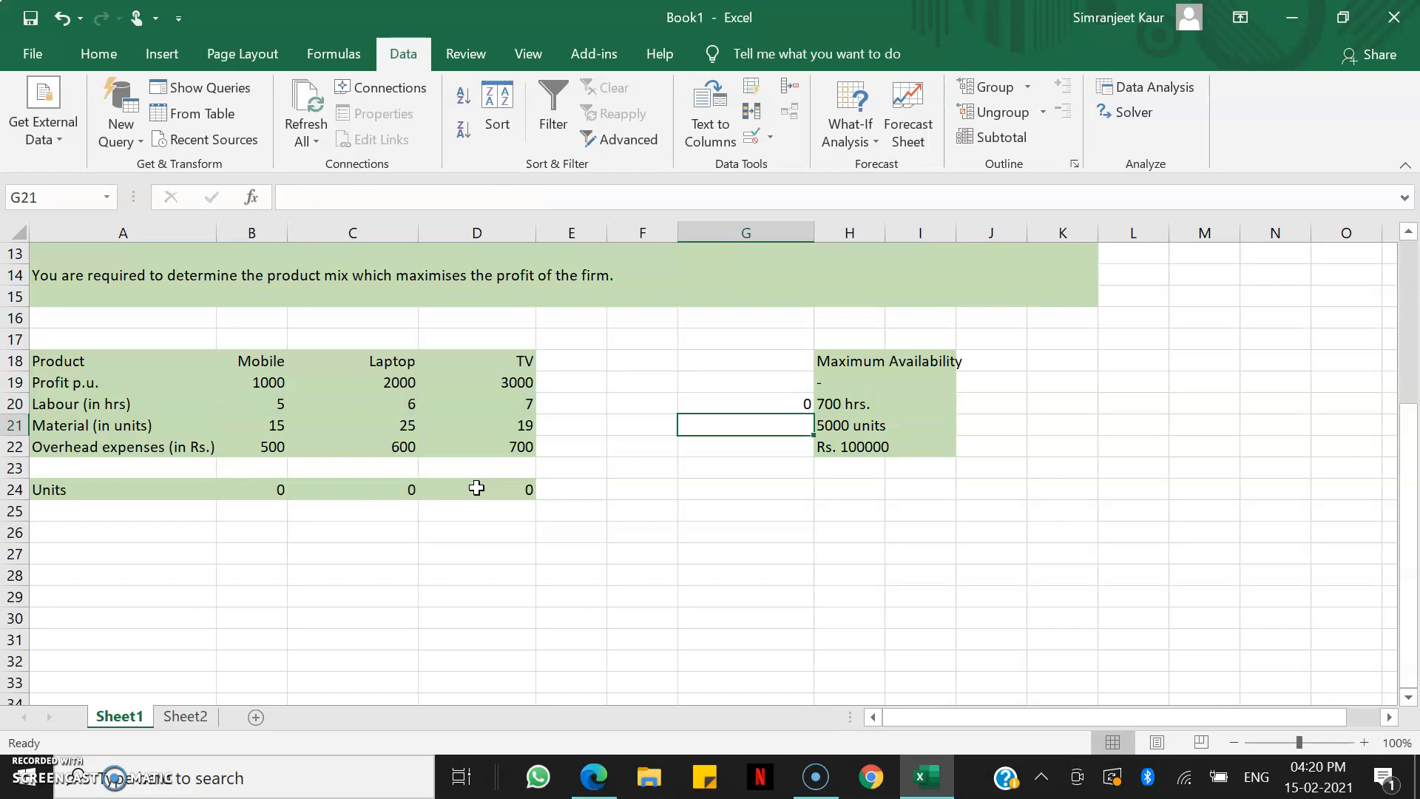
pyautogui.click(747, 403)
pyautogui.moveTo(813, 413); pyautogui.dragTo(815, 449)
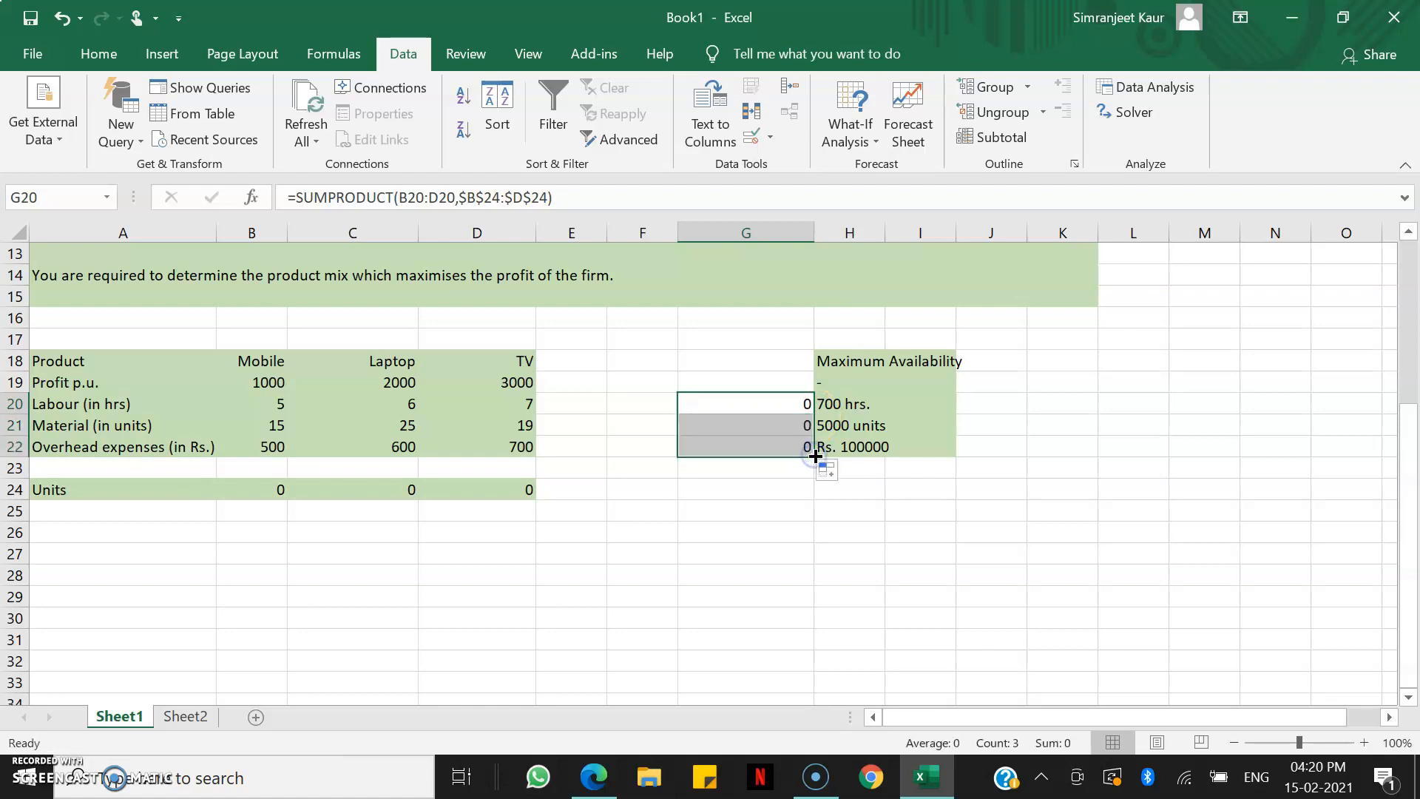
# Step: Check the cell ranges referenced by the SUMPRODUCT formulas in G20, G21 and G22
pyautogui.click(783, 404)
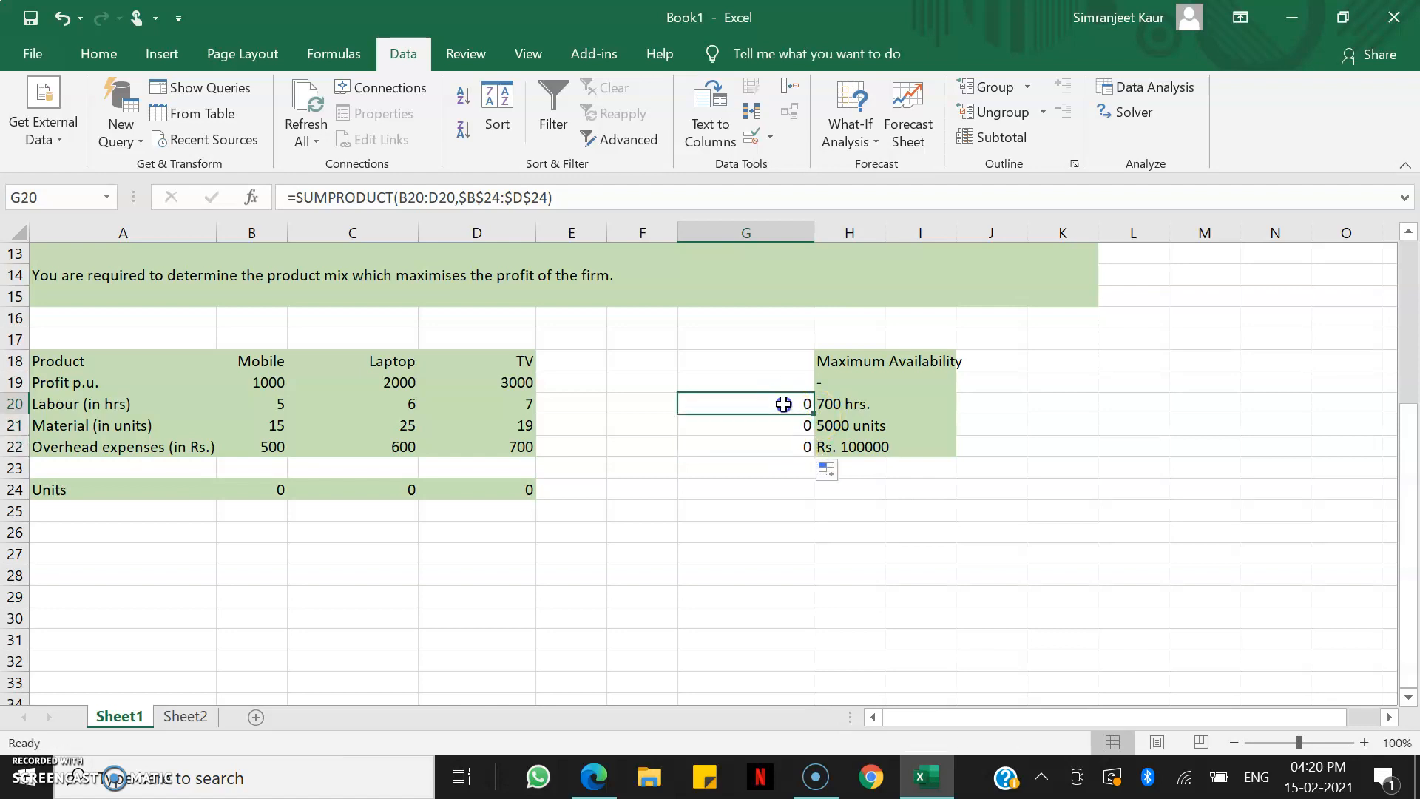
pyautogui.click(564, 195)
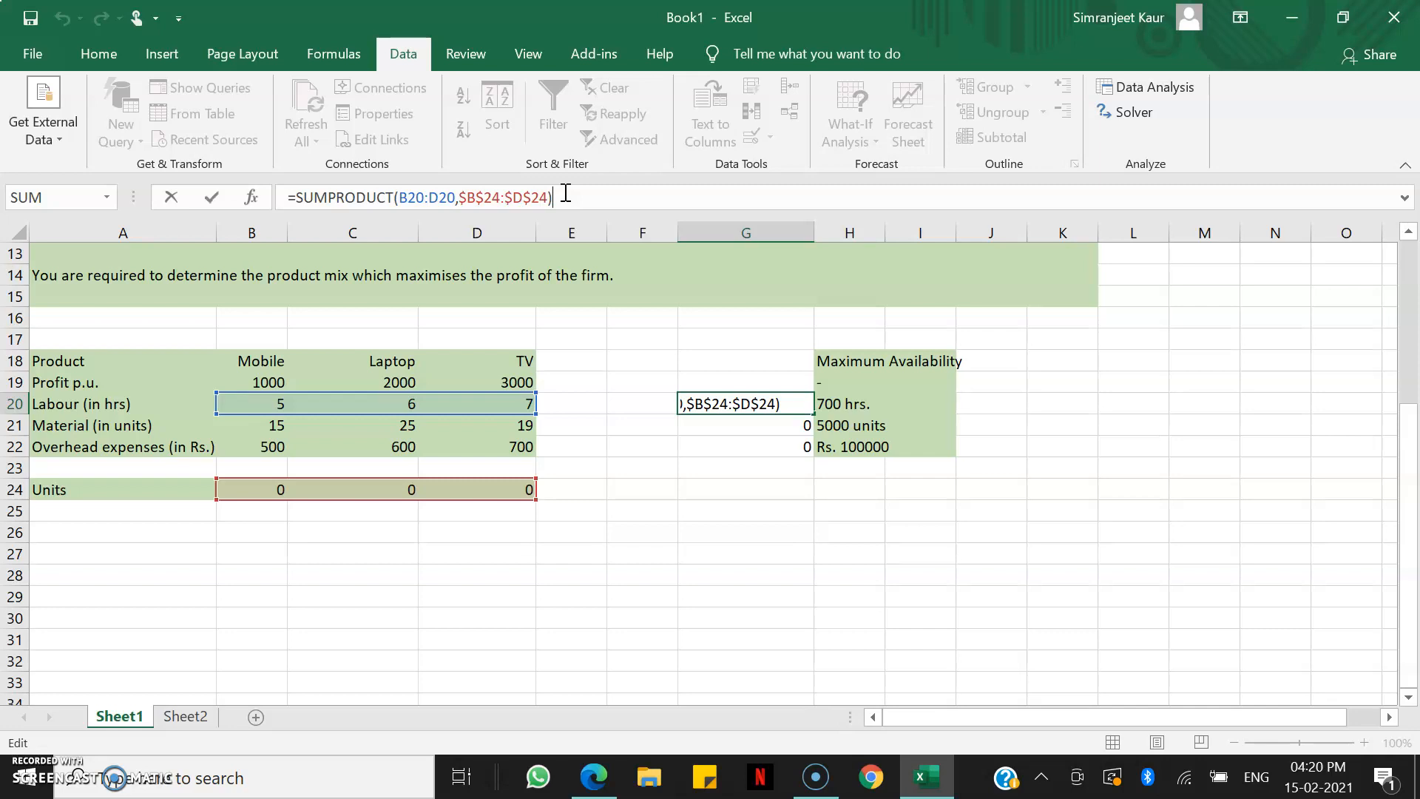
pyautogui.click(756, 422)
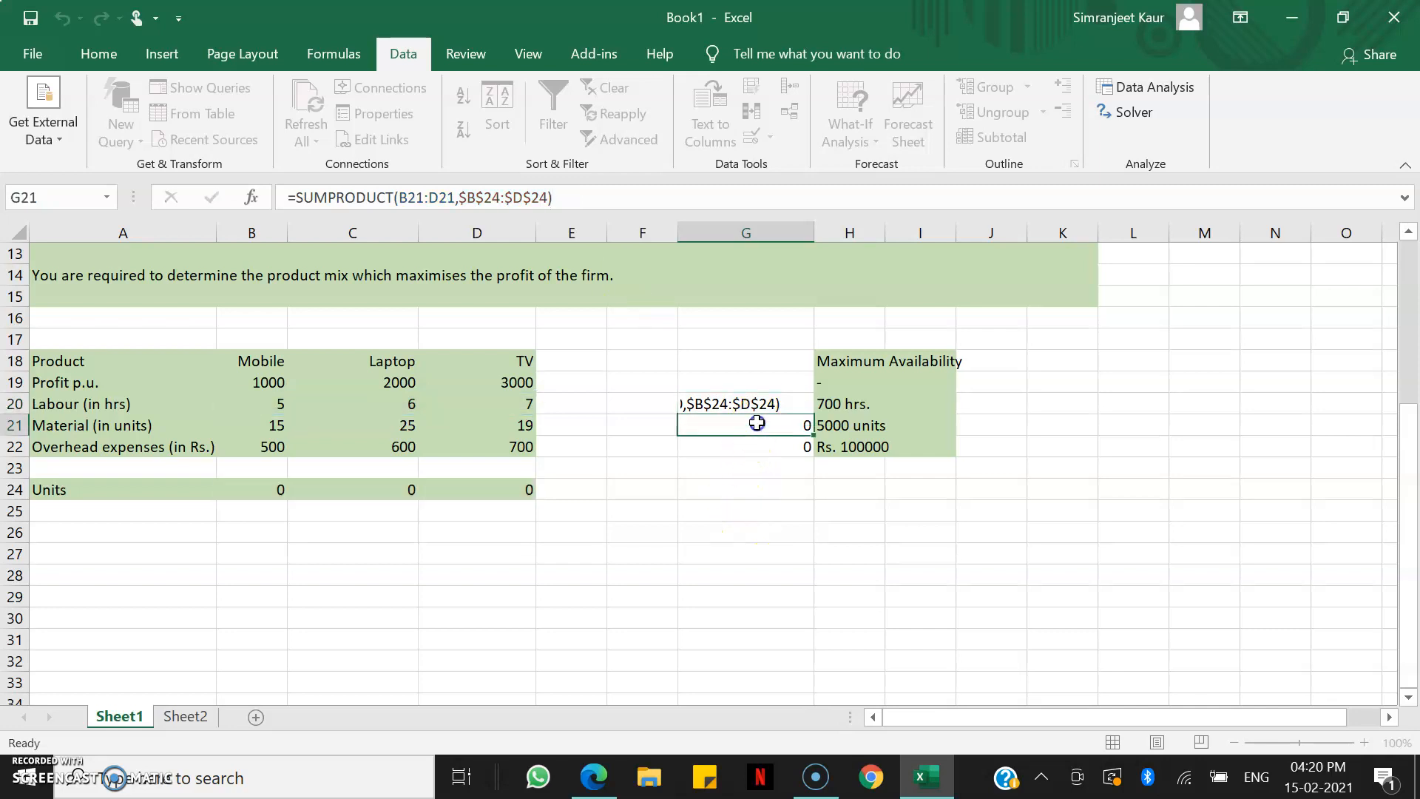
pyautogui.click(557, 198)
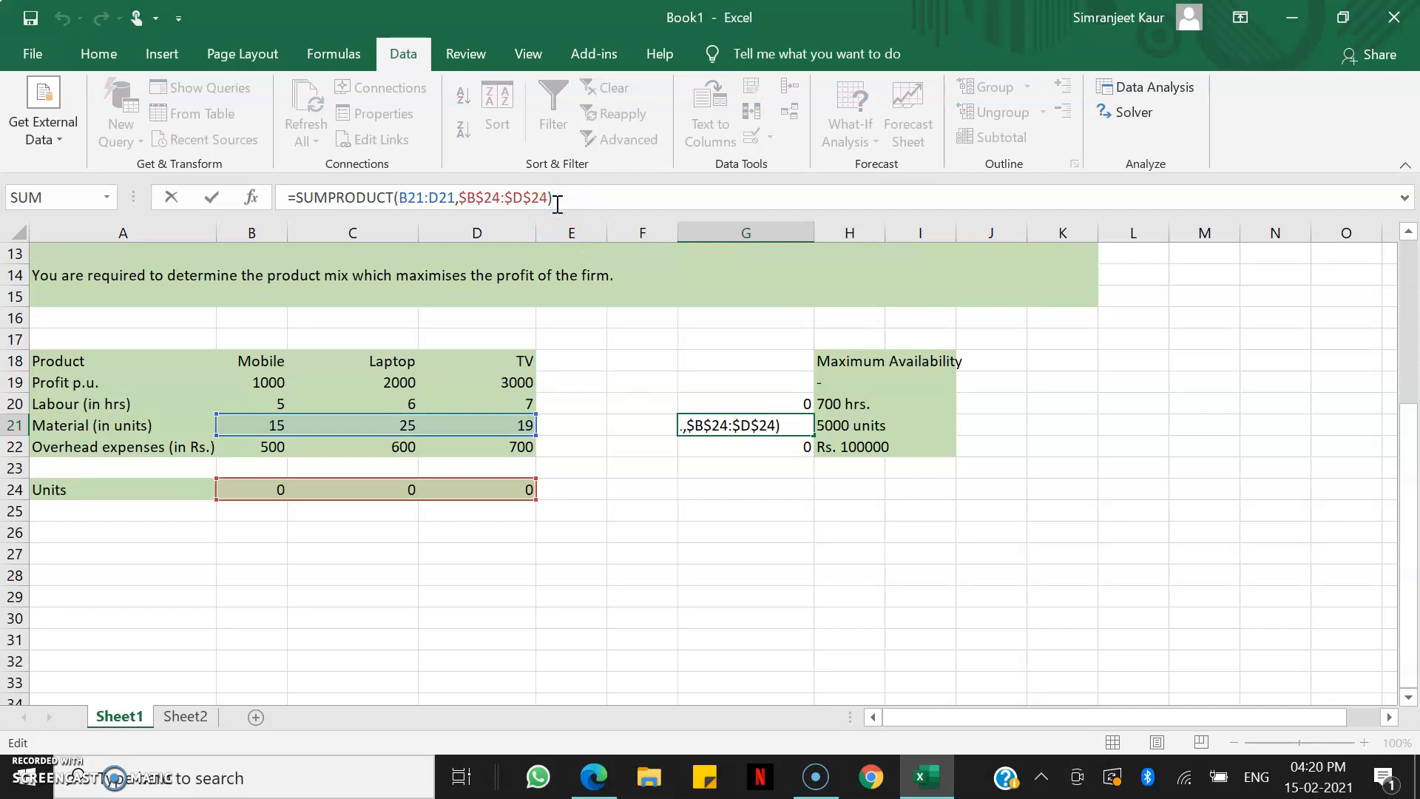
pyautogui.click(760, 443)
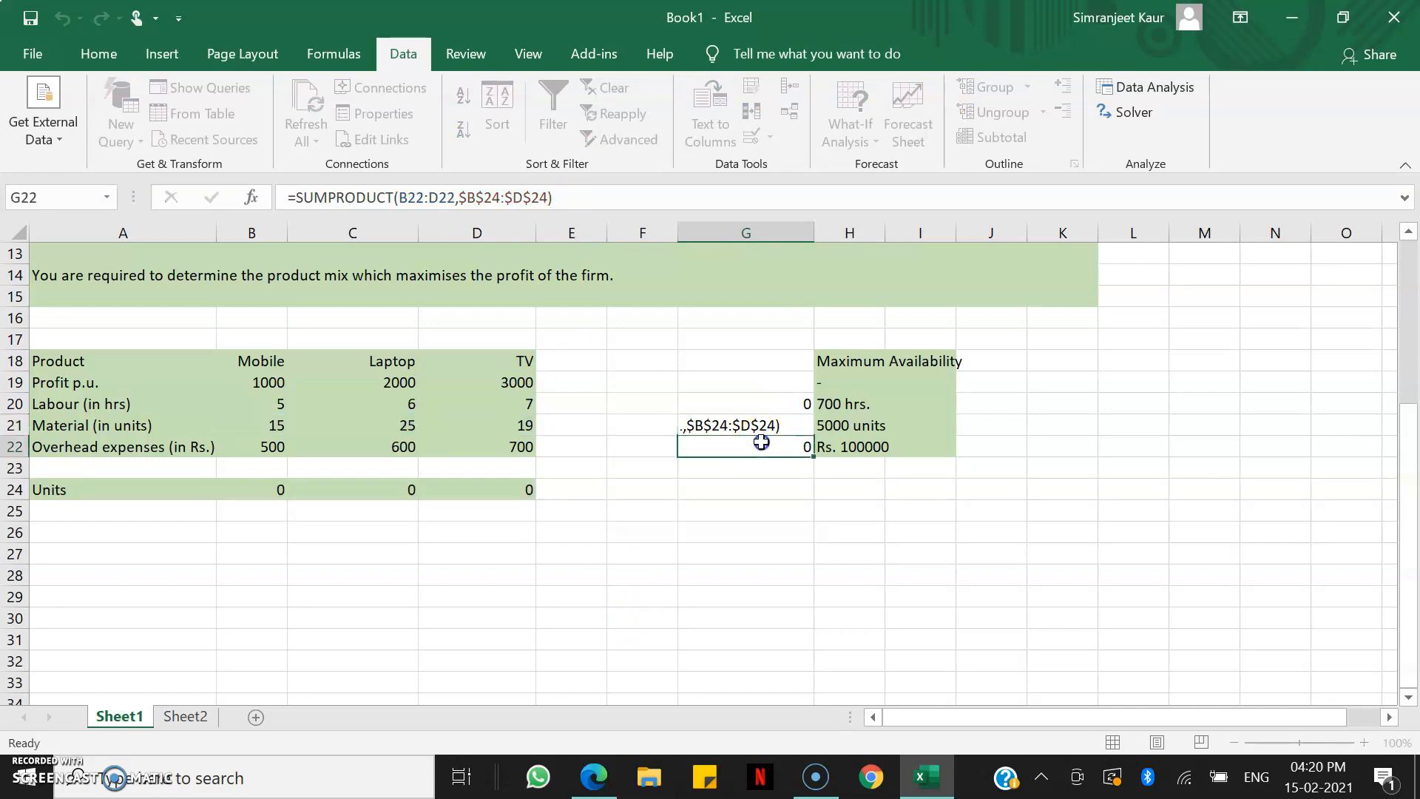
pyautogui.click(561, 200)
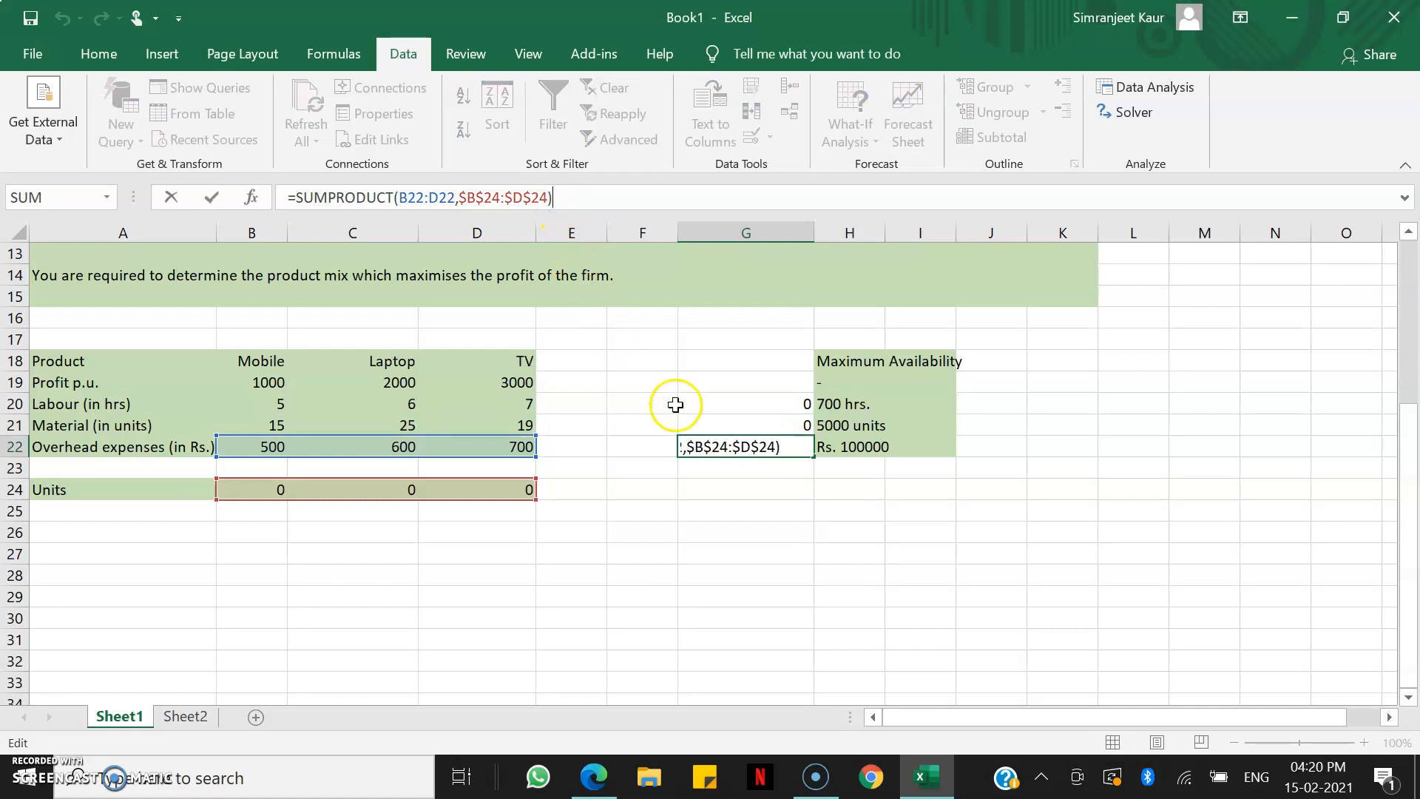
# Step: Label G24 "total profit" and enter =sumproduct(B19:D19,B24:D24) in H24
pyautogui.click(711, 493)
pyautogui.write('total profit')
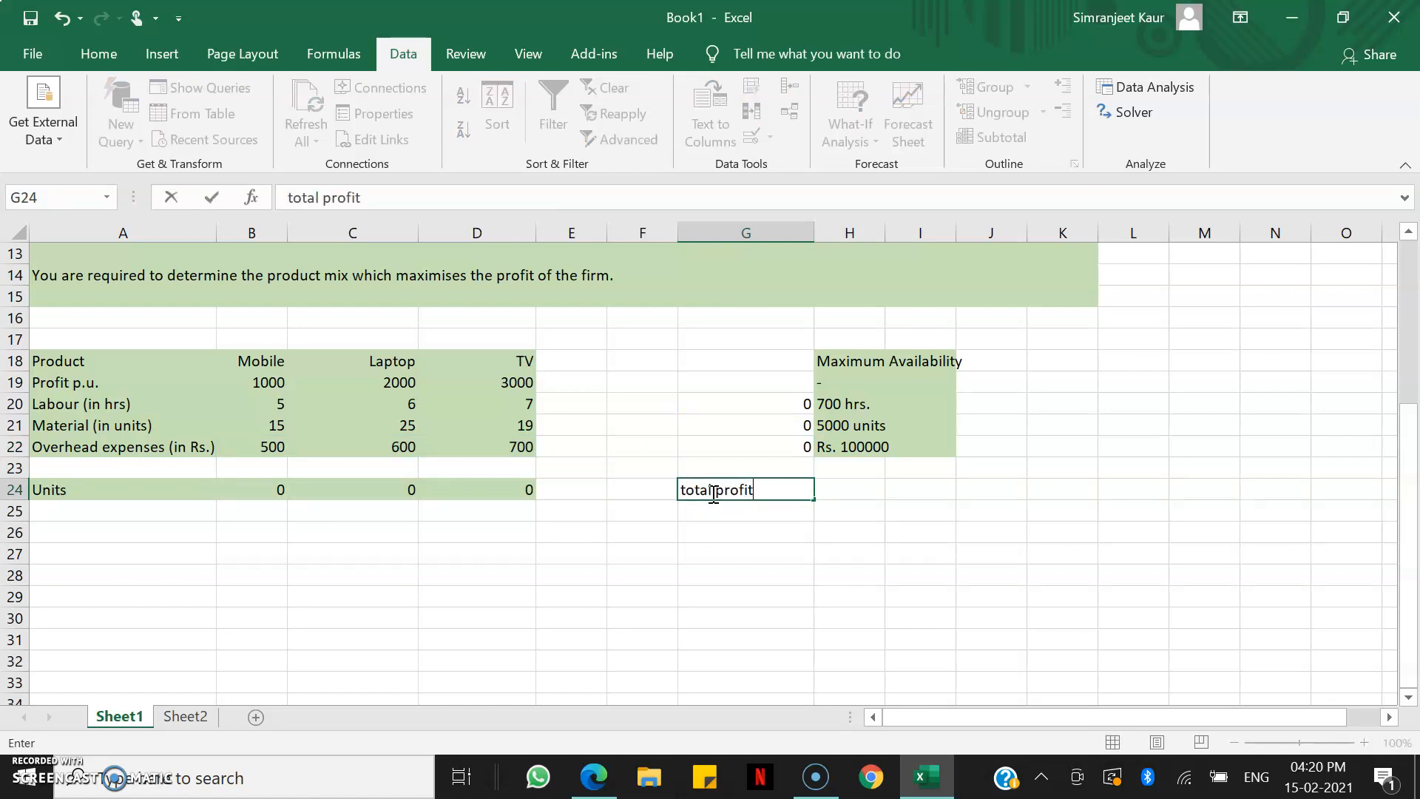
pyautogui.press('Tab')
pyautogui.write('=sumpr')
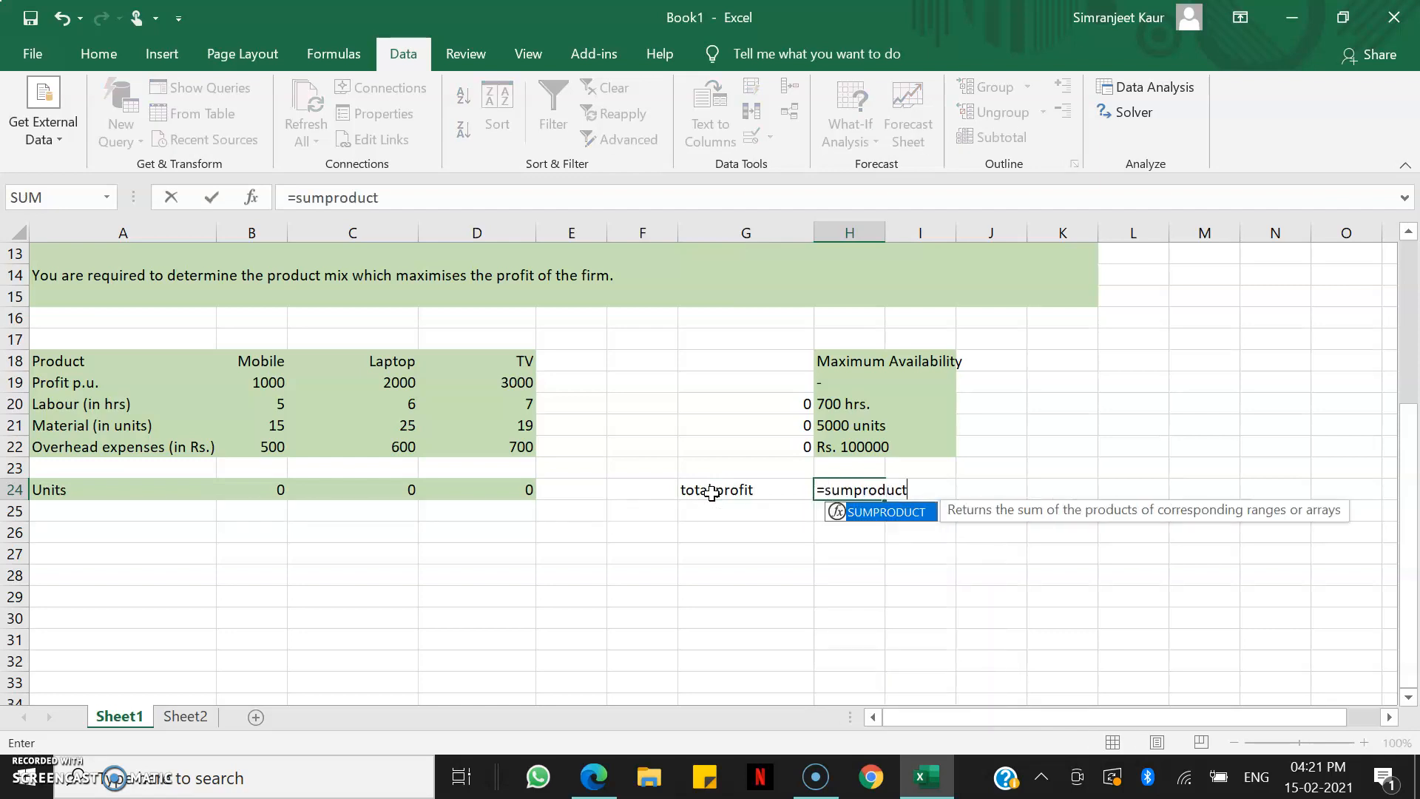
pyautogui.write('oduct(')
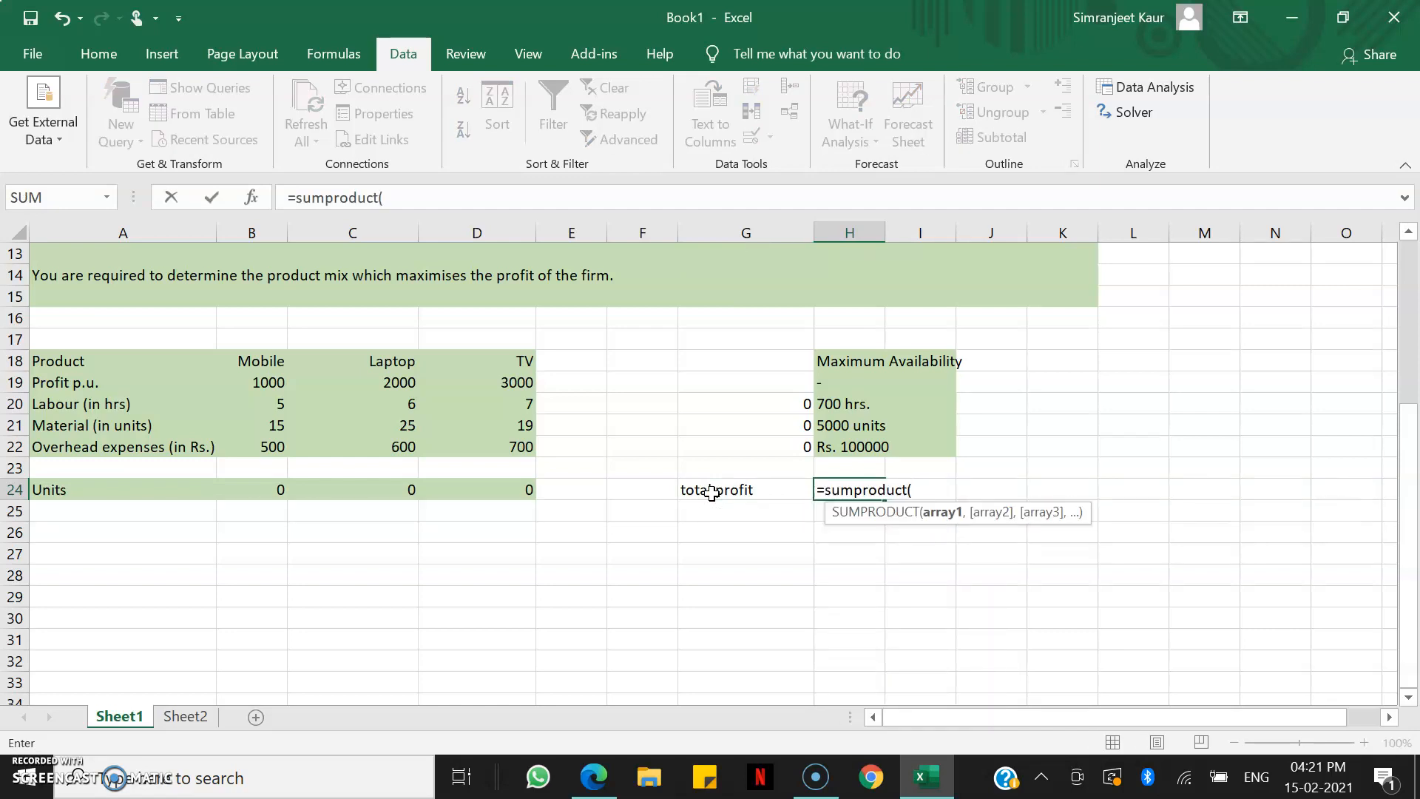
pyautogui.moveTo(240, 381); pyautogui.dragTo(474, 382)
pyautogui.write(',')
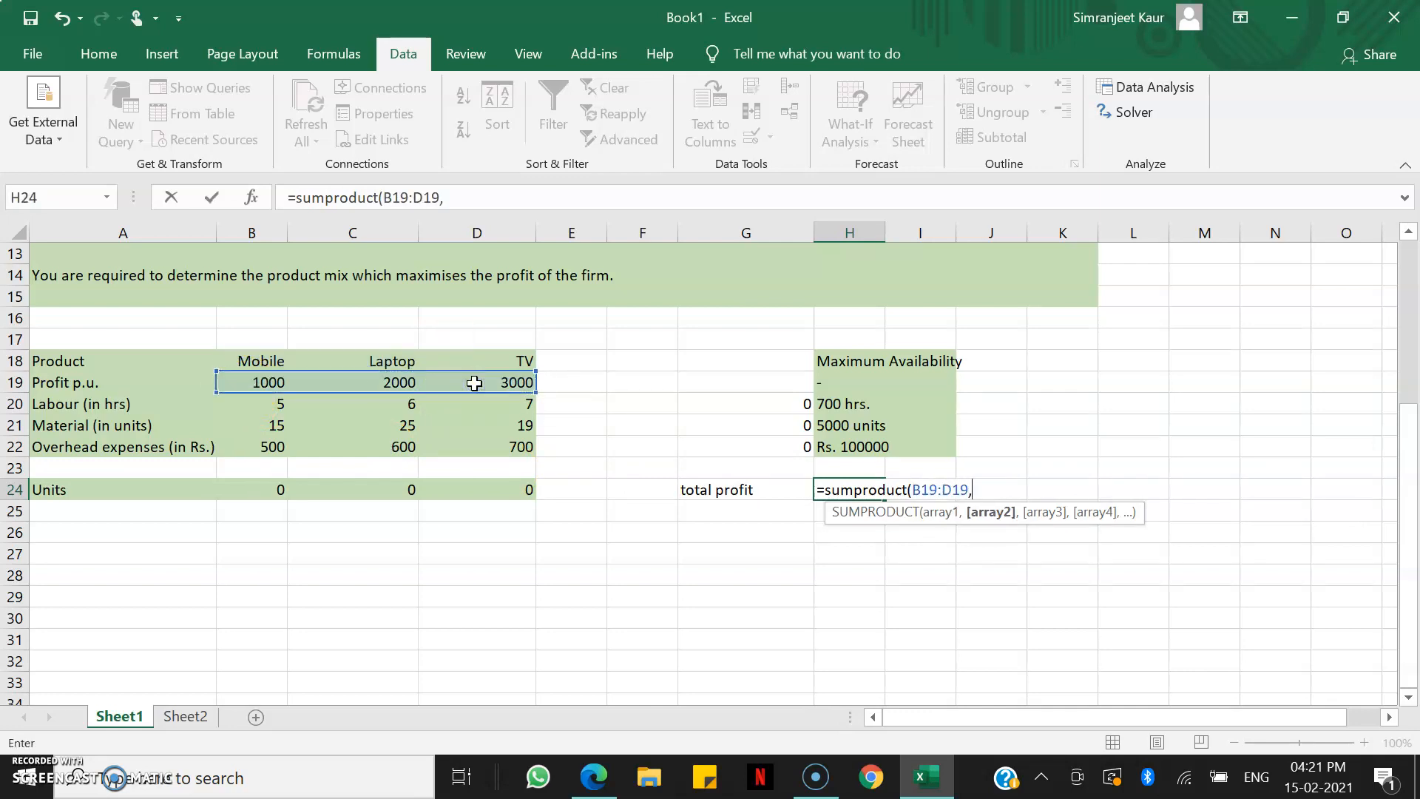
pyautogui.moveTo(249, 491); pyautogui.dragTo(502, 491)
pyautogui.write(')')
pyautogui.press('Return')
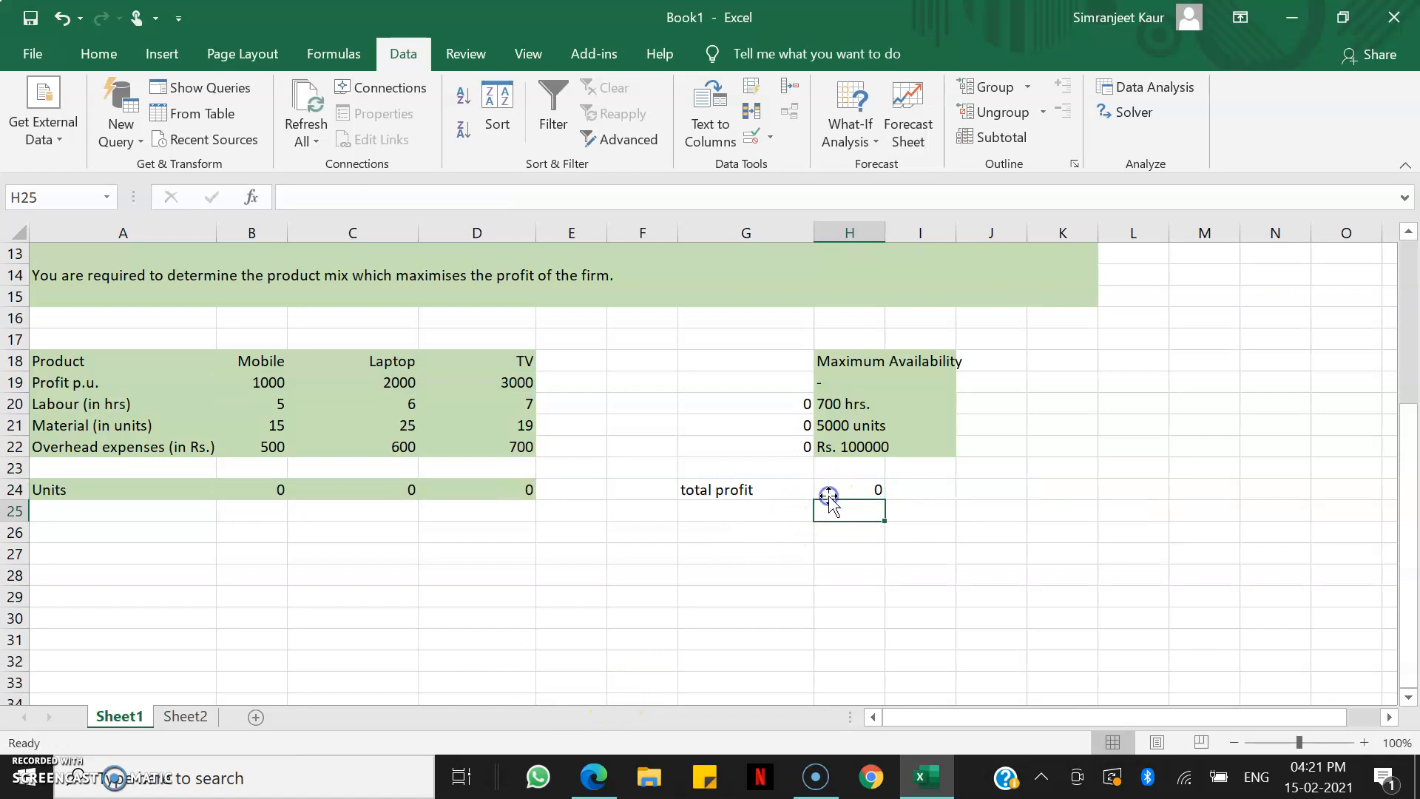
# Step: Open Solver and reset all of its existing parameters and constraints
pyautogui.click(1146, 114)
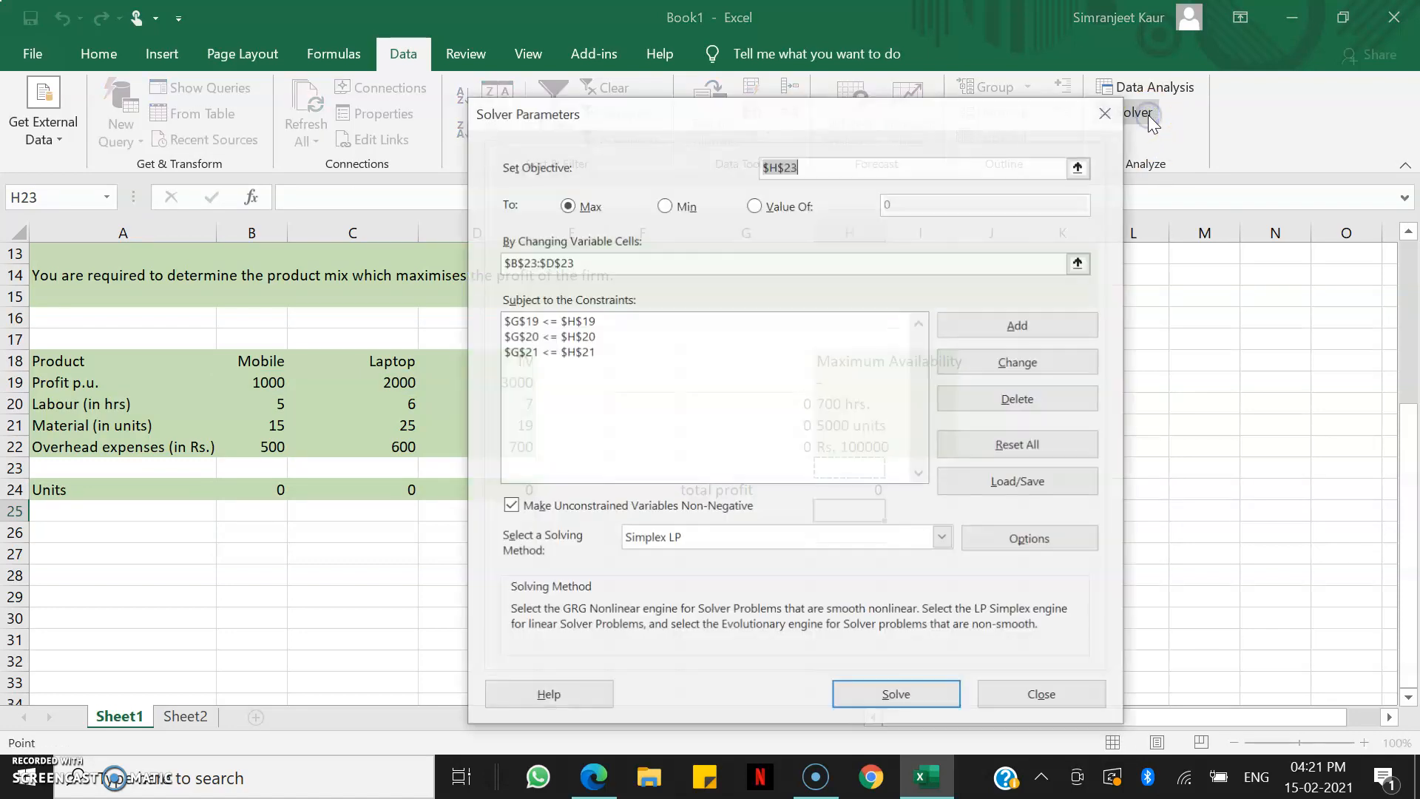
pyautogui.click(1010, 451)
pyautogui.click(730, 475)
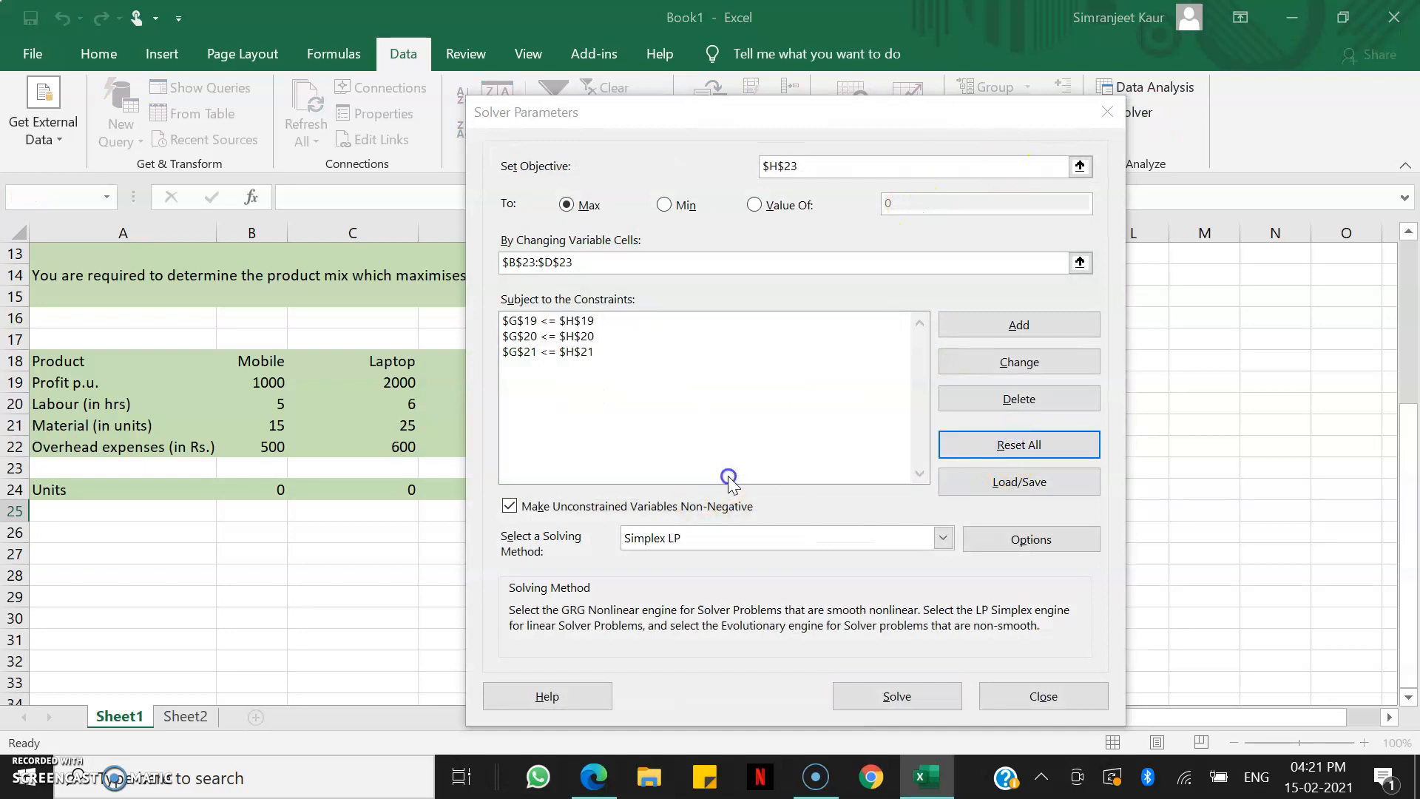
# Step: Set the Solver objective to maximise the total profit in H24 by changing the unit cells B24:D24
pyautogui.moveTo(792, 104); pyautogui.dragTo(1247, 138)
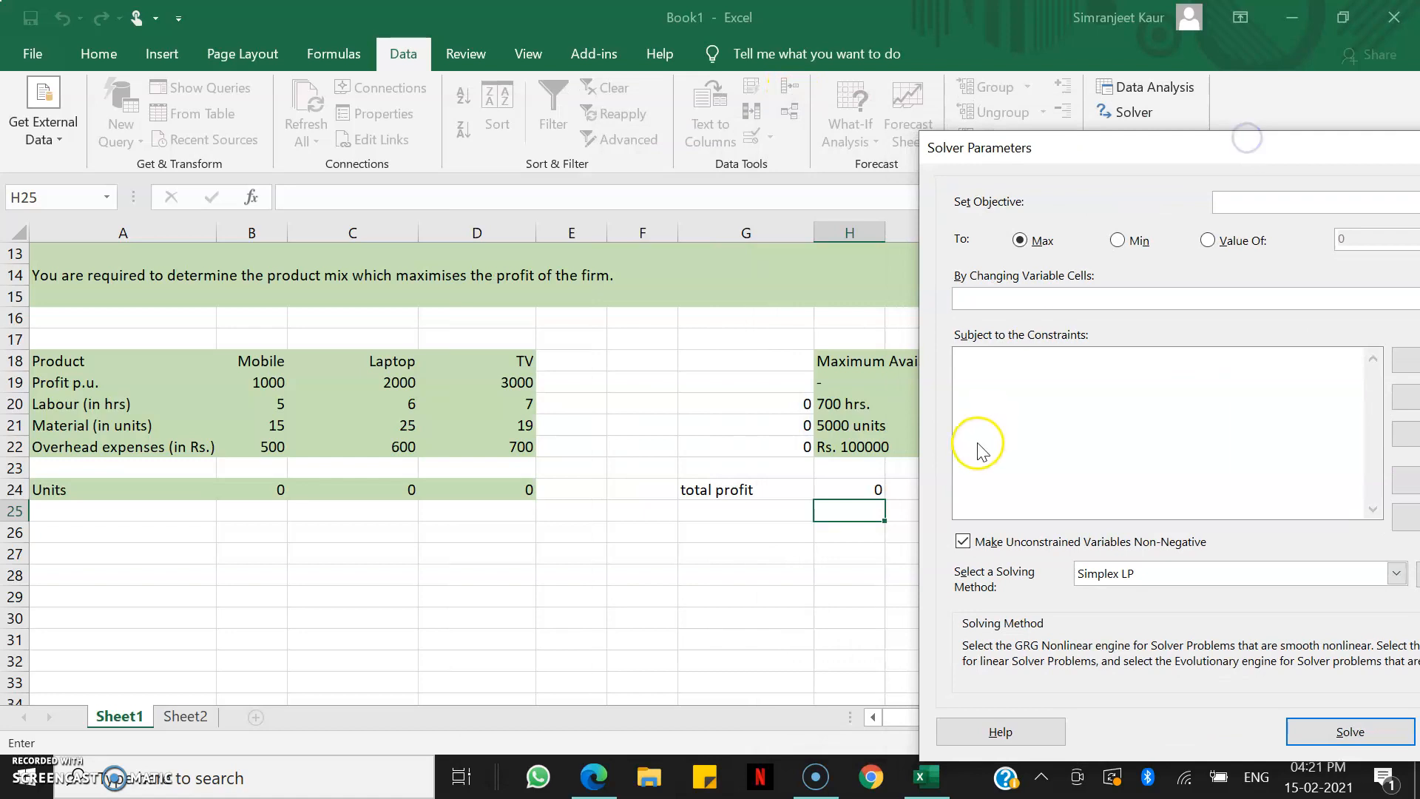
pyautogui.click(856, 490)
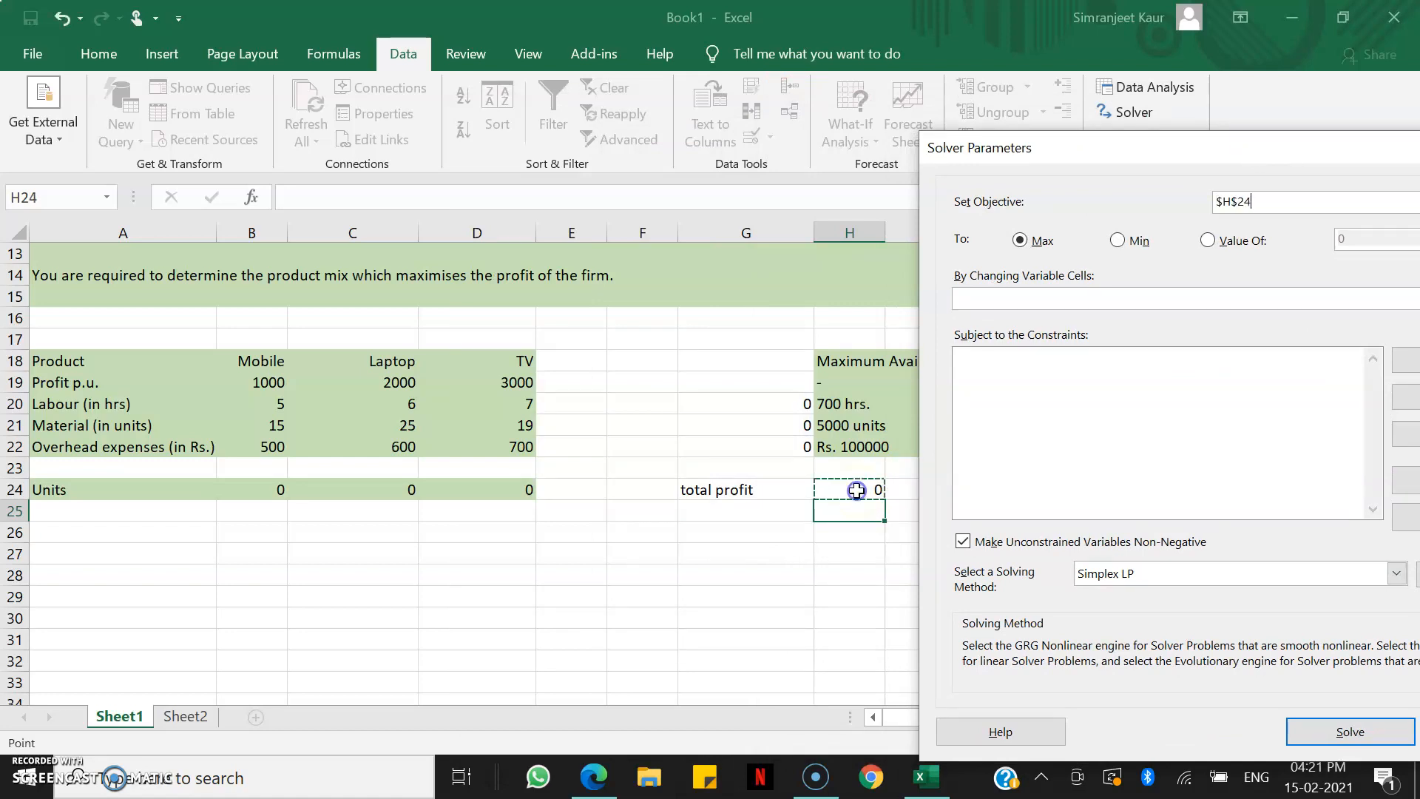
pyautogui.click(1022, 240)
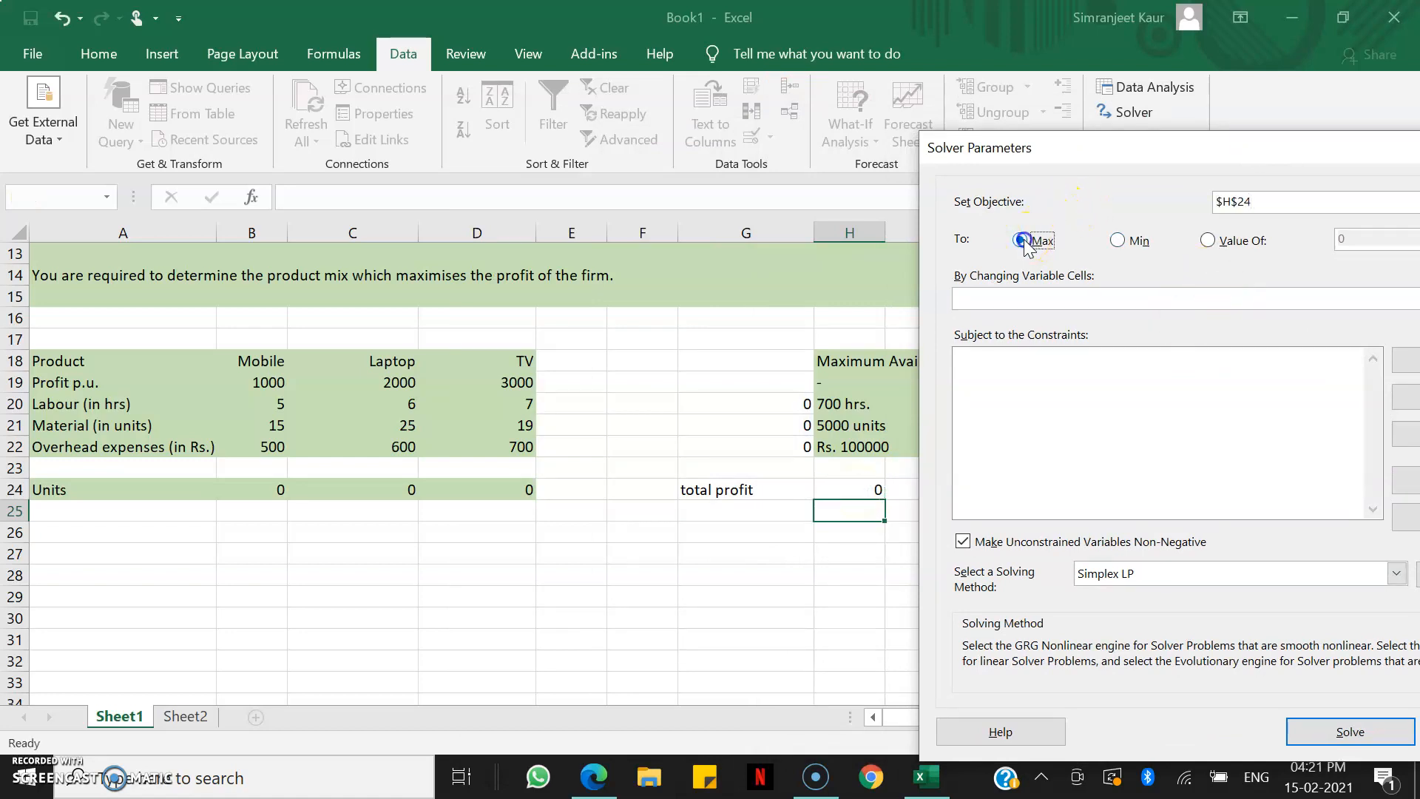
pyautogui.click(1057, 298)
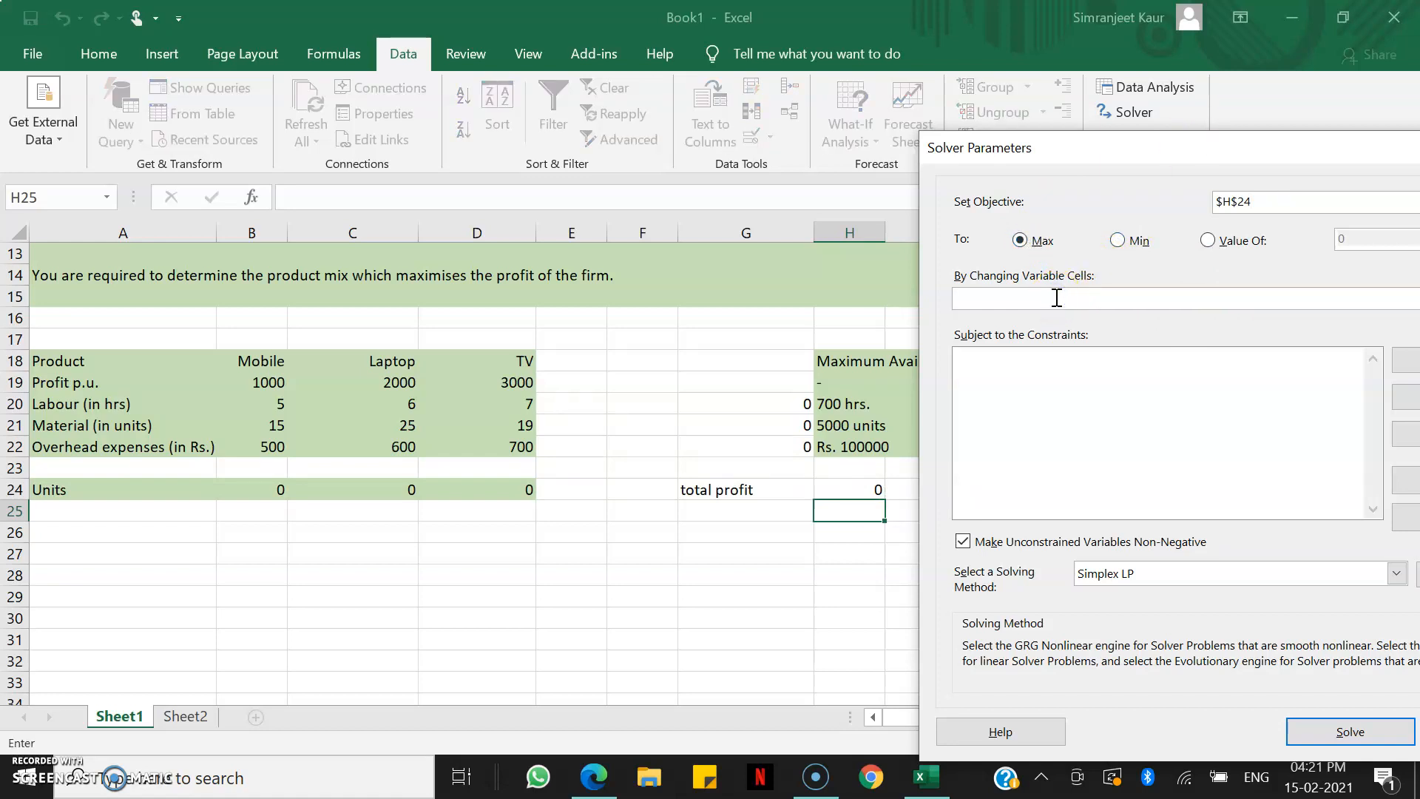
pyautogui.moveTo(251, 491); pyautogui.dragTo(476, 489)
pyautogui.click(1133, 150)
pyautogui.moveTo(1134, 150); pyautogui.dragTo(916, 46)
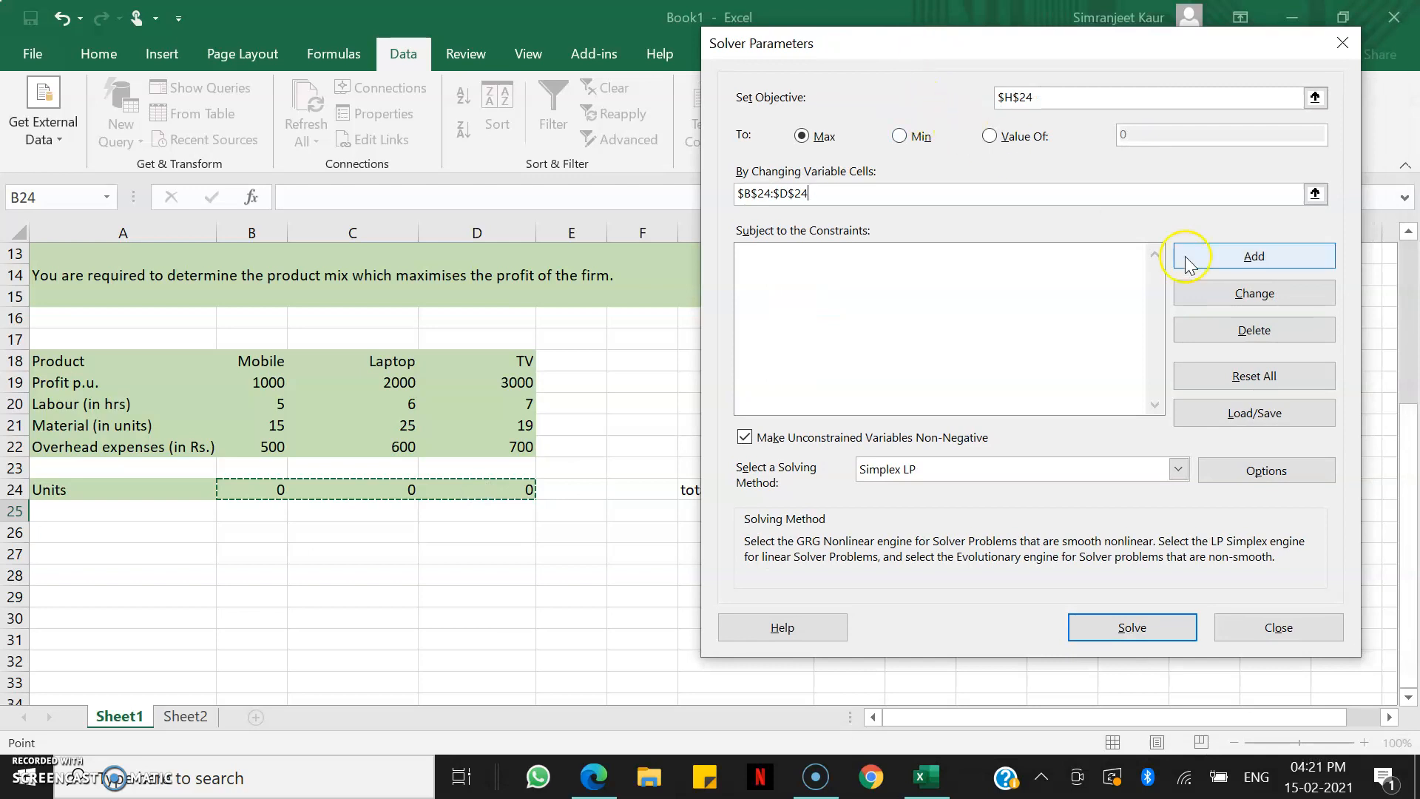
pyautogui.click(1219, 260)
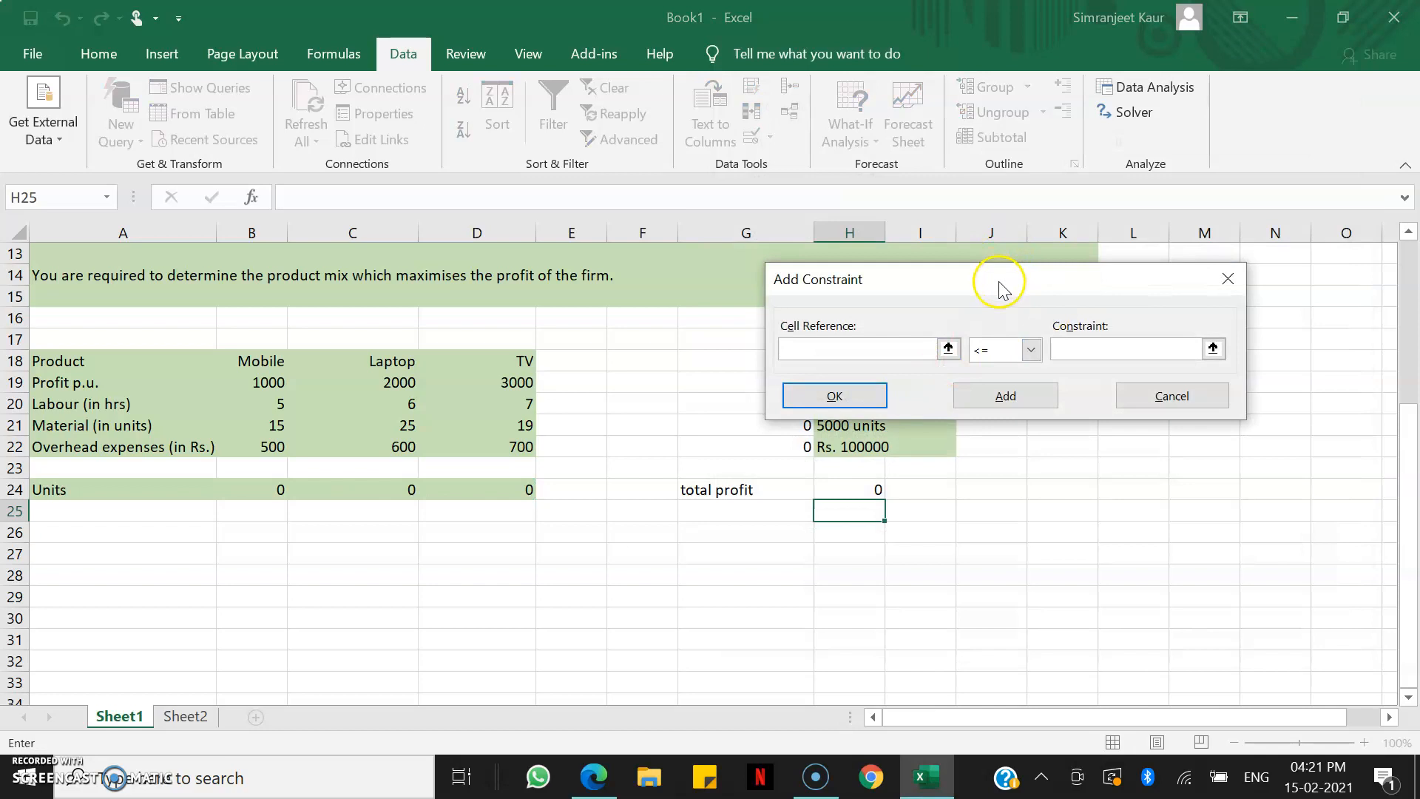
pyautogui.moveTo(1001, 285); pyautogui.dragTo(1056, 230)
pyautogui.click(725, 402)
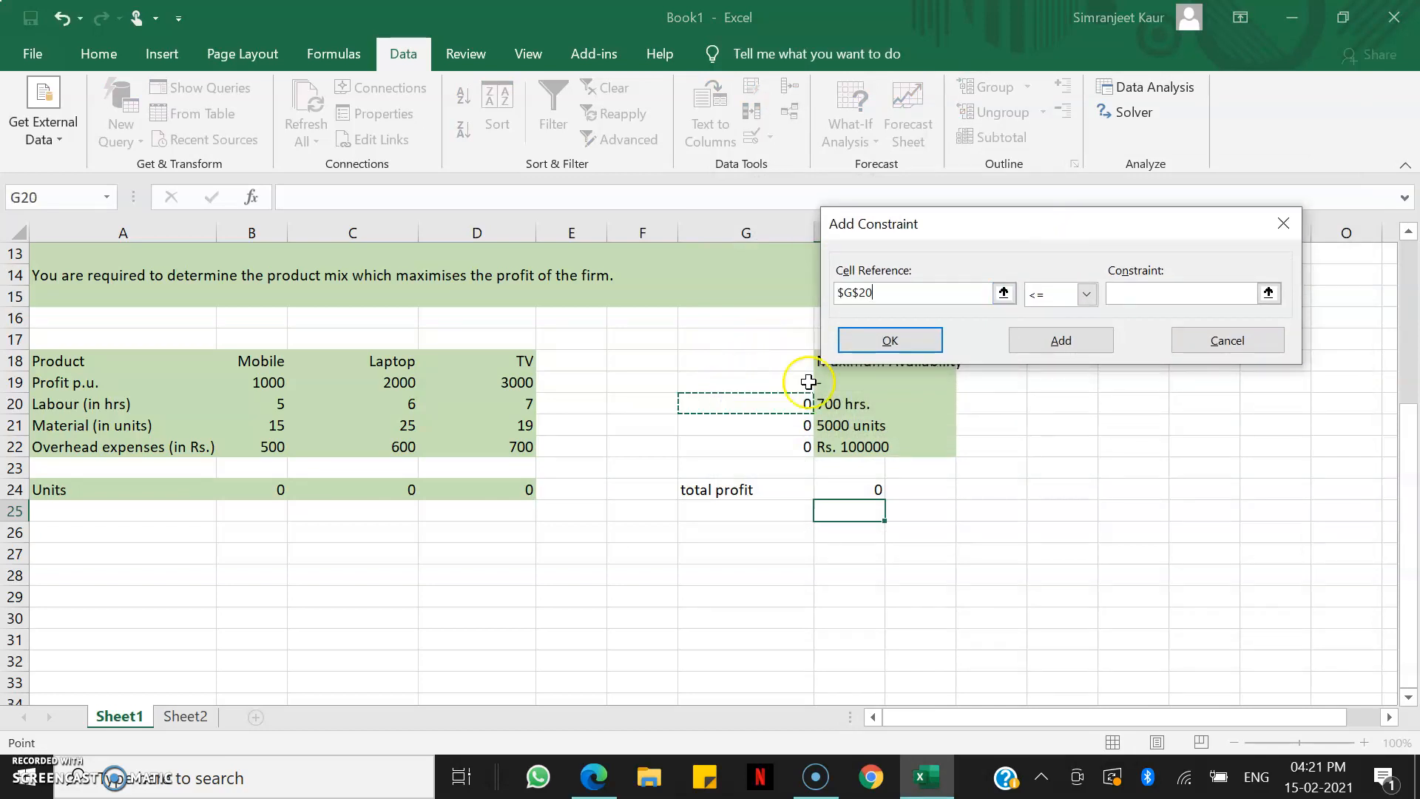
pyautogui.click(1087, 294)
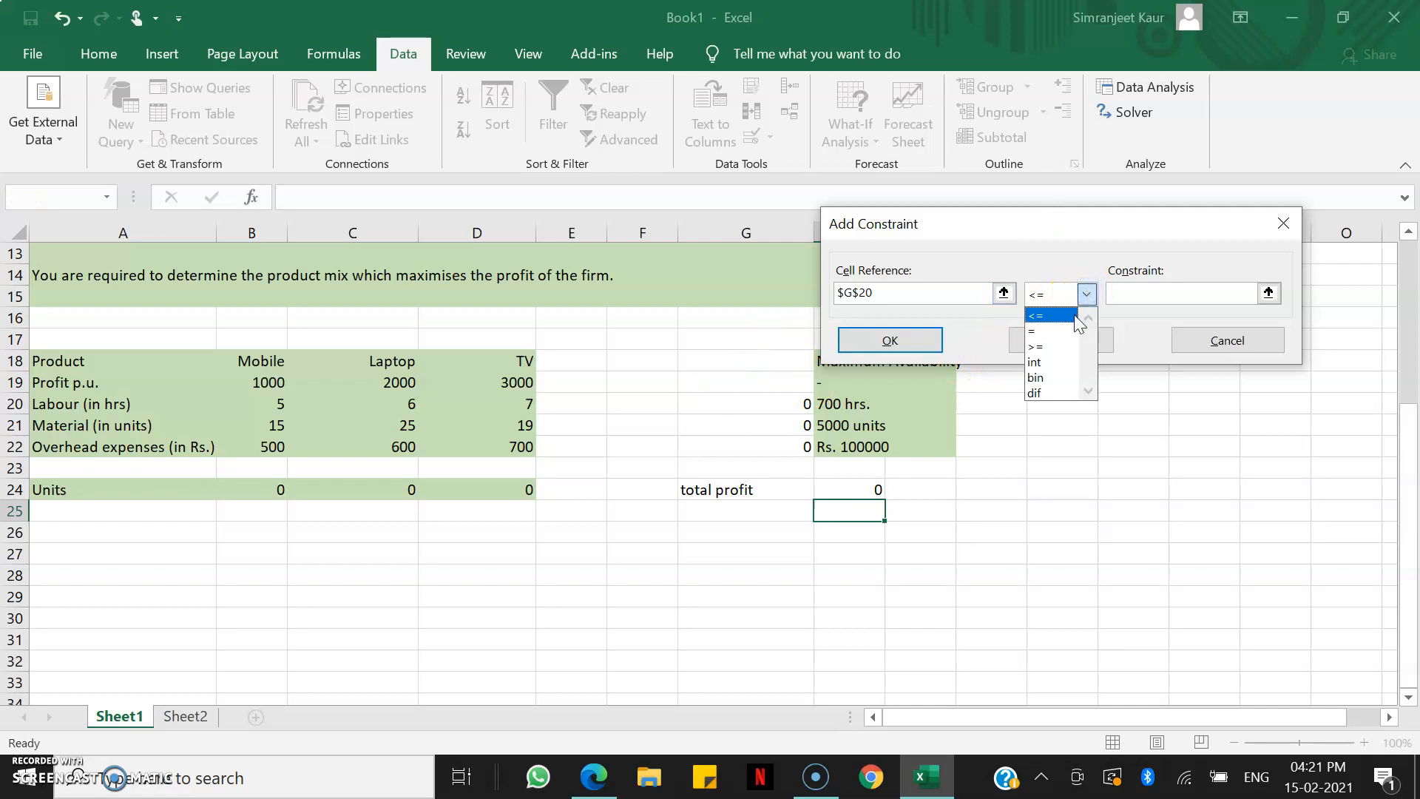
pyautogui.click(1074, 316)
pyautogui.click(1132, 293)
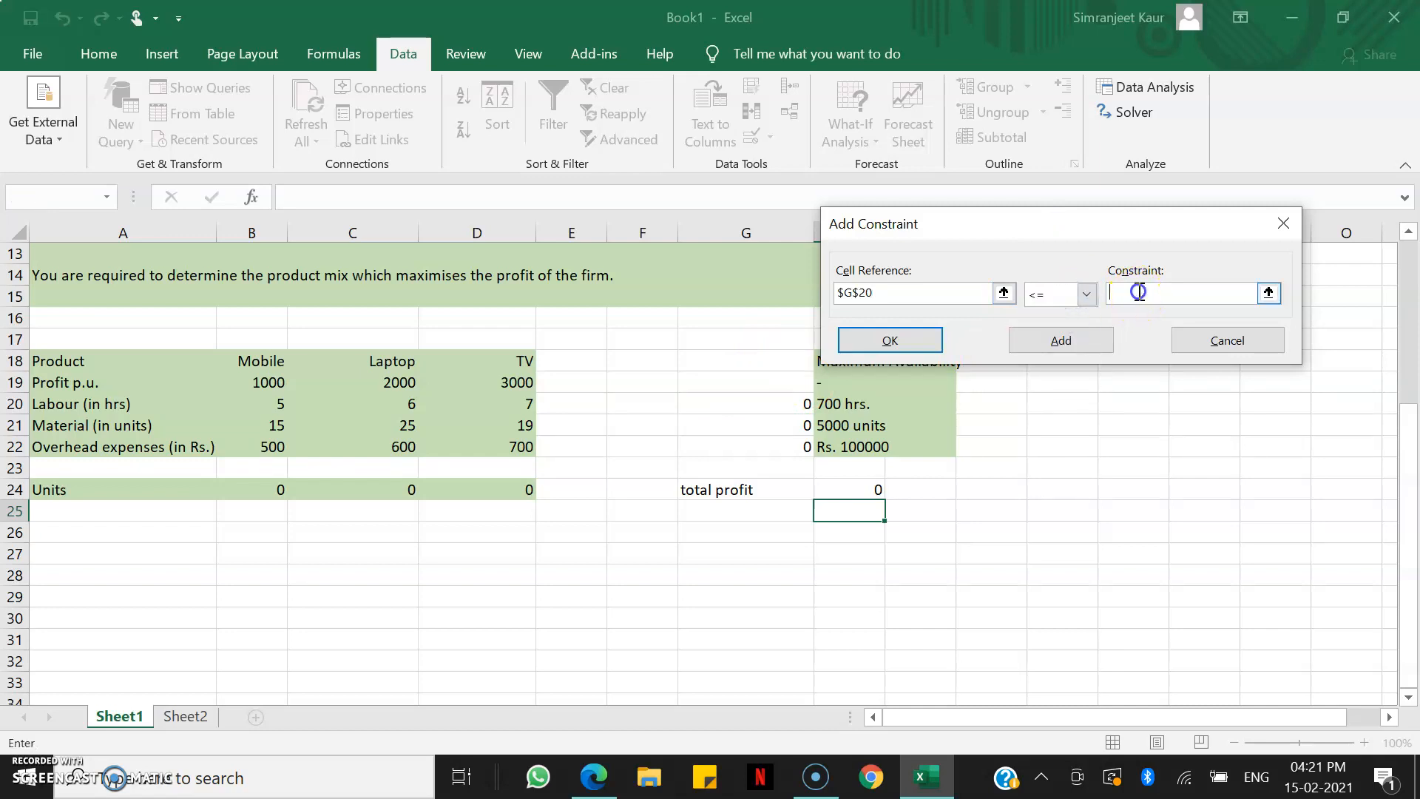
pyautogui.click(837, 406)
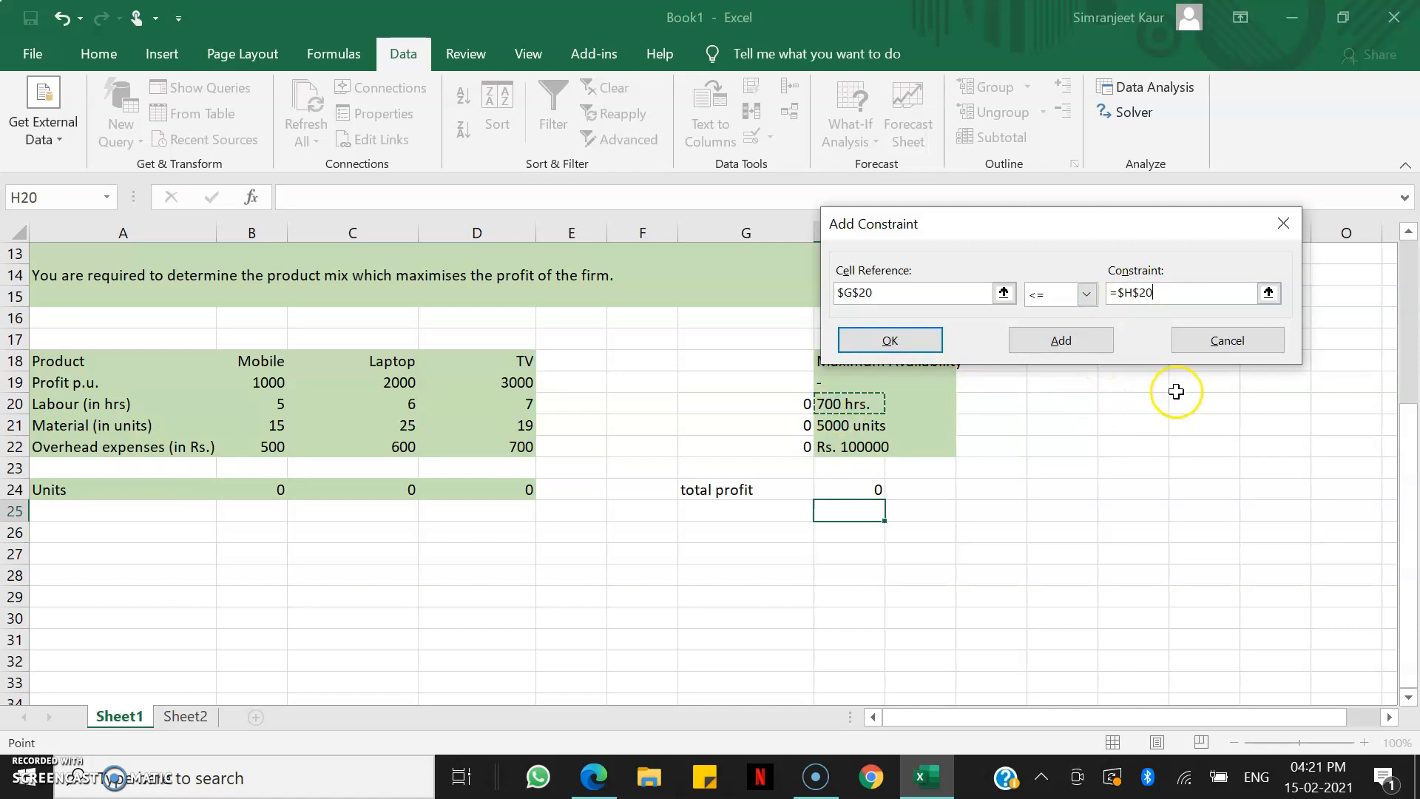
pyautogui.click(1220, 342)
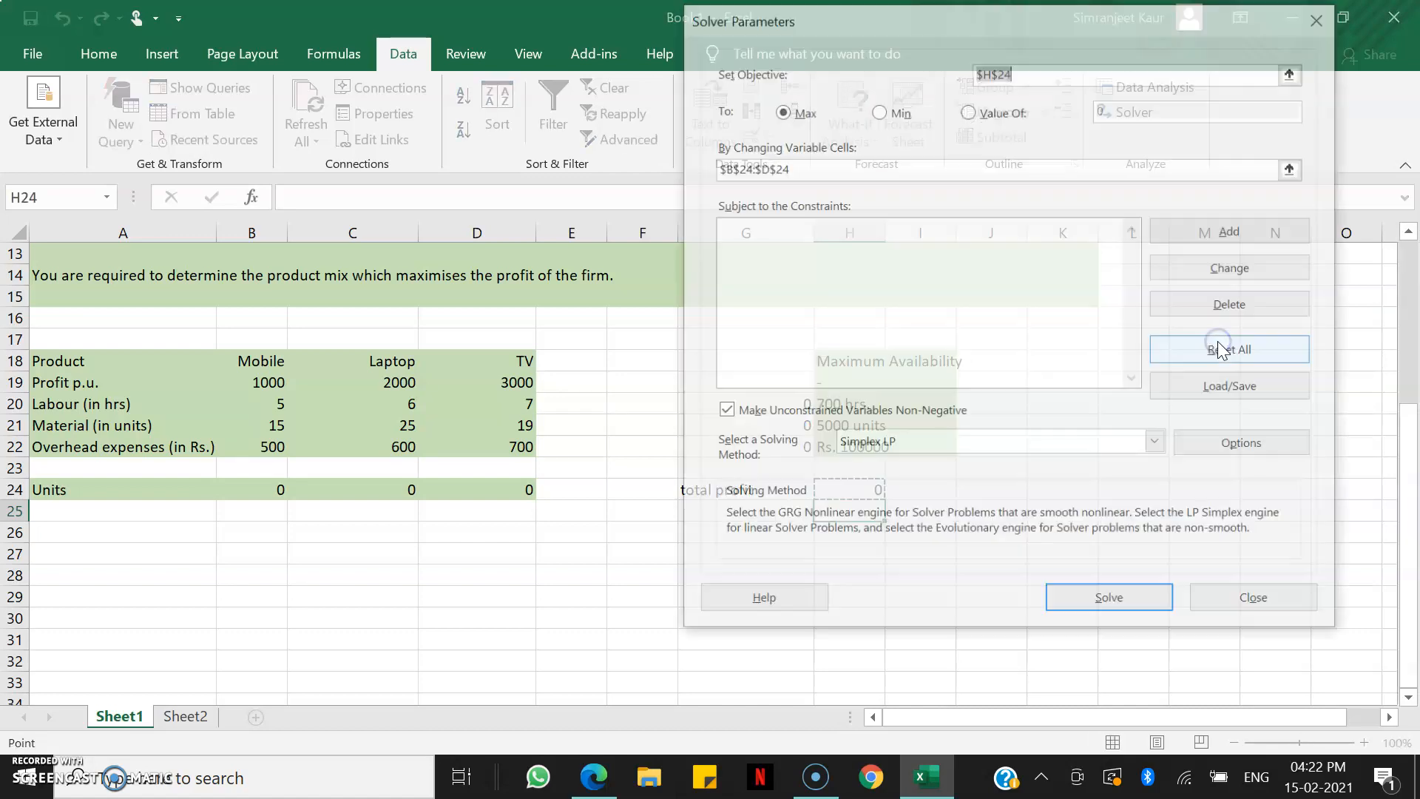
pyautogui.click(1213, 601)
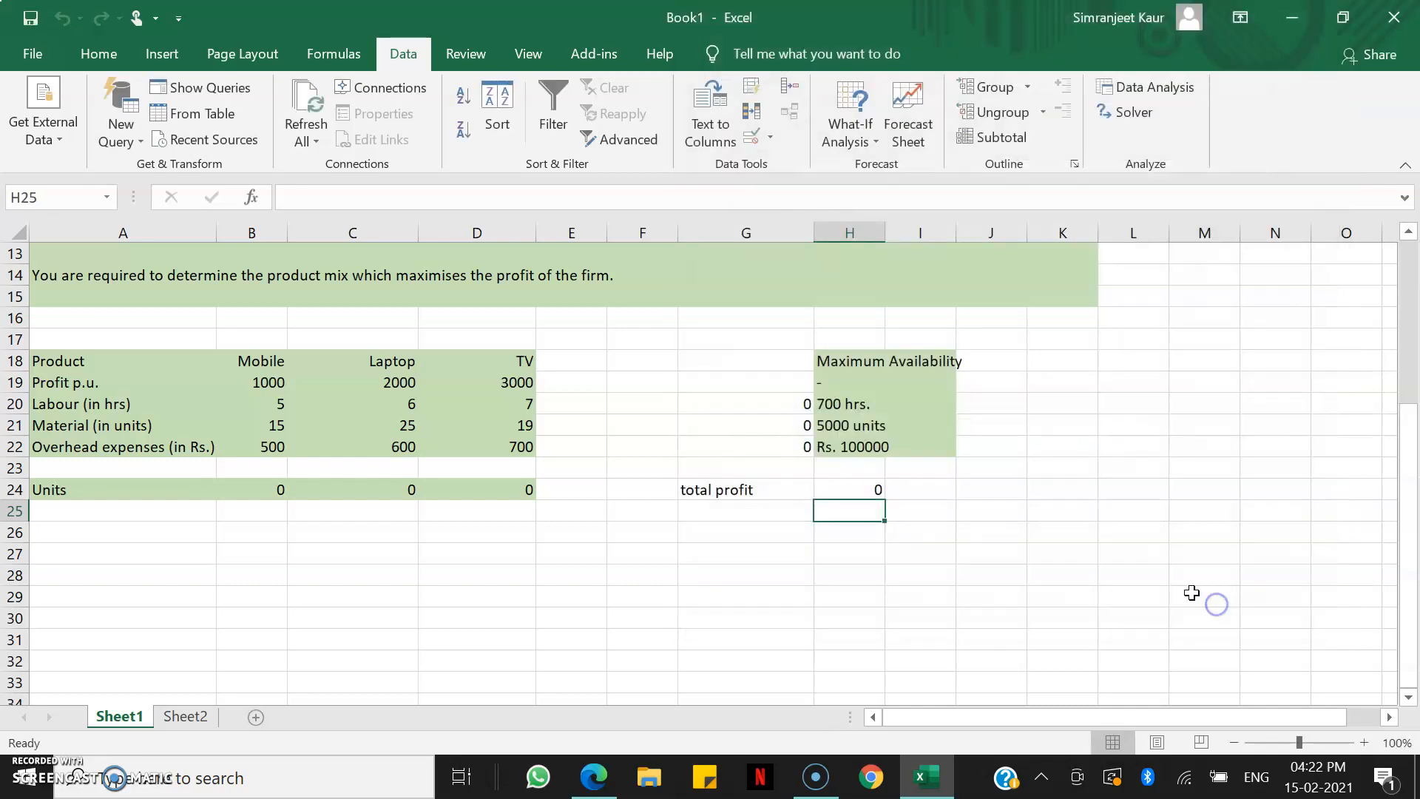
# Step: Replace the maximum availability entries in H20:H22 with the plain numbers 700, 5000 and 100000
pyautogui.click(852, 409)
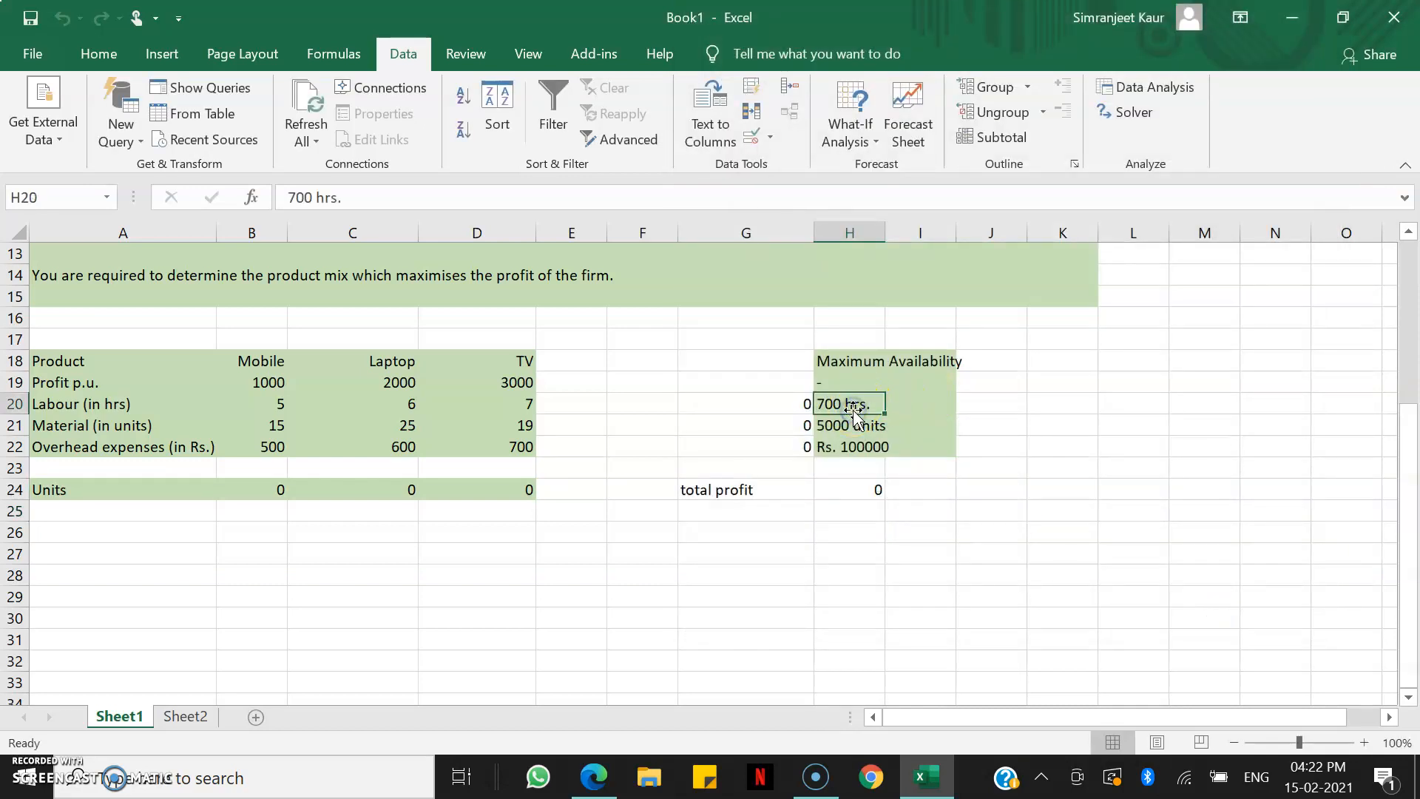
pyautogui.write('700')
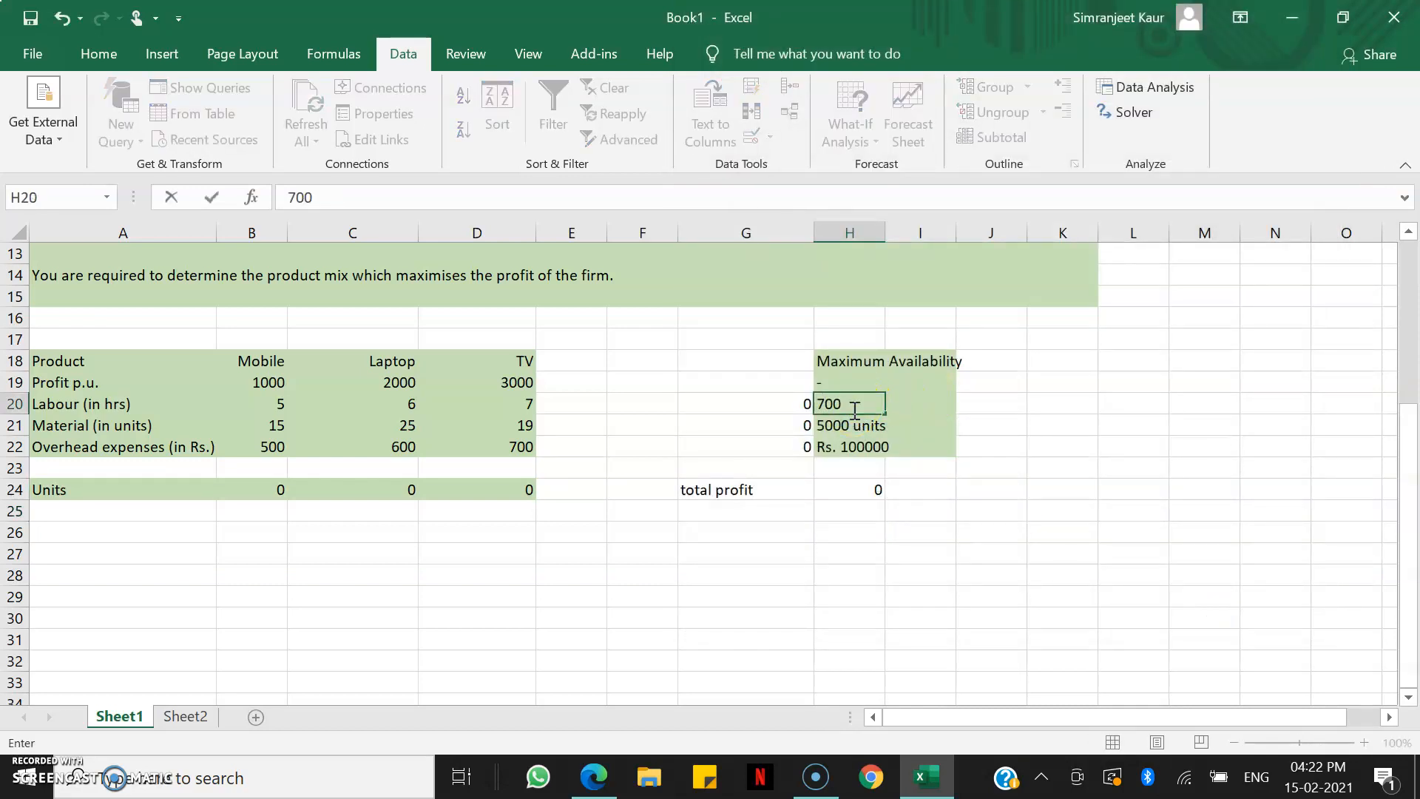
pyautogui.press('Return')
pyautogui.write('500')
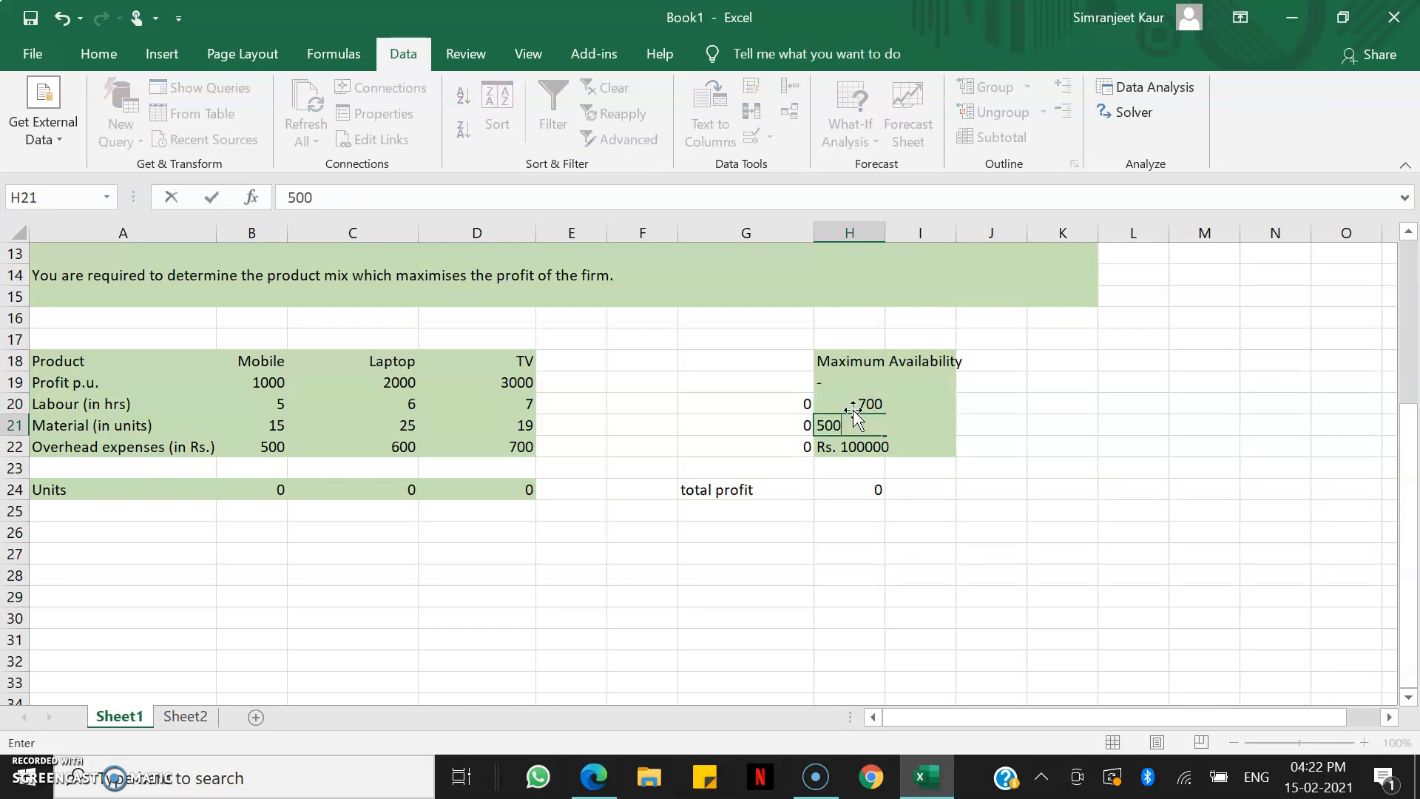
pyautogui.write('0')
pyautogui.press('Return')
pyautogui.write('1')
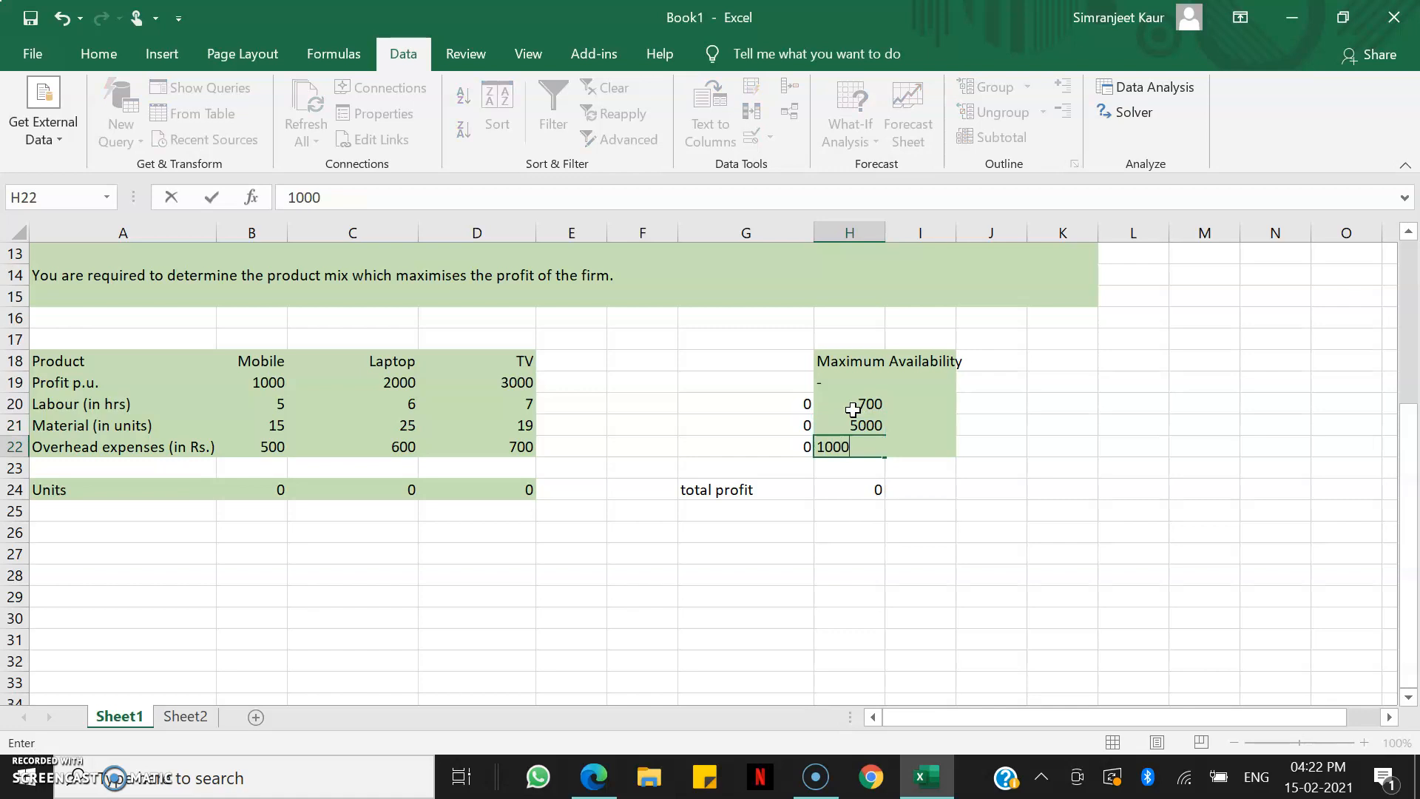
pyautogui.press('Return')
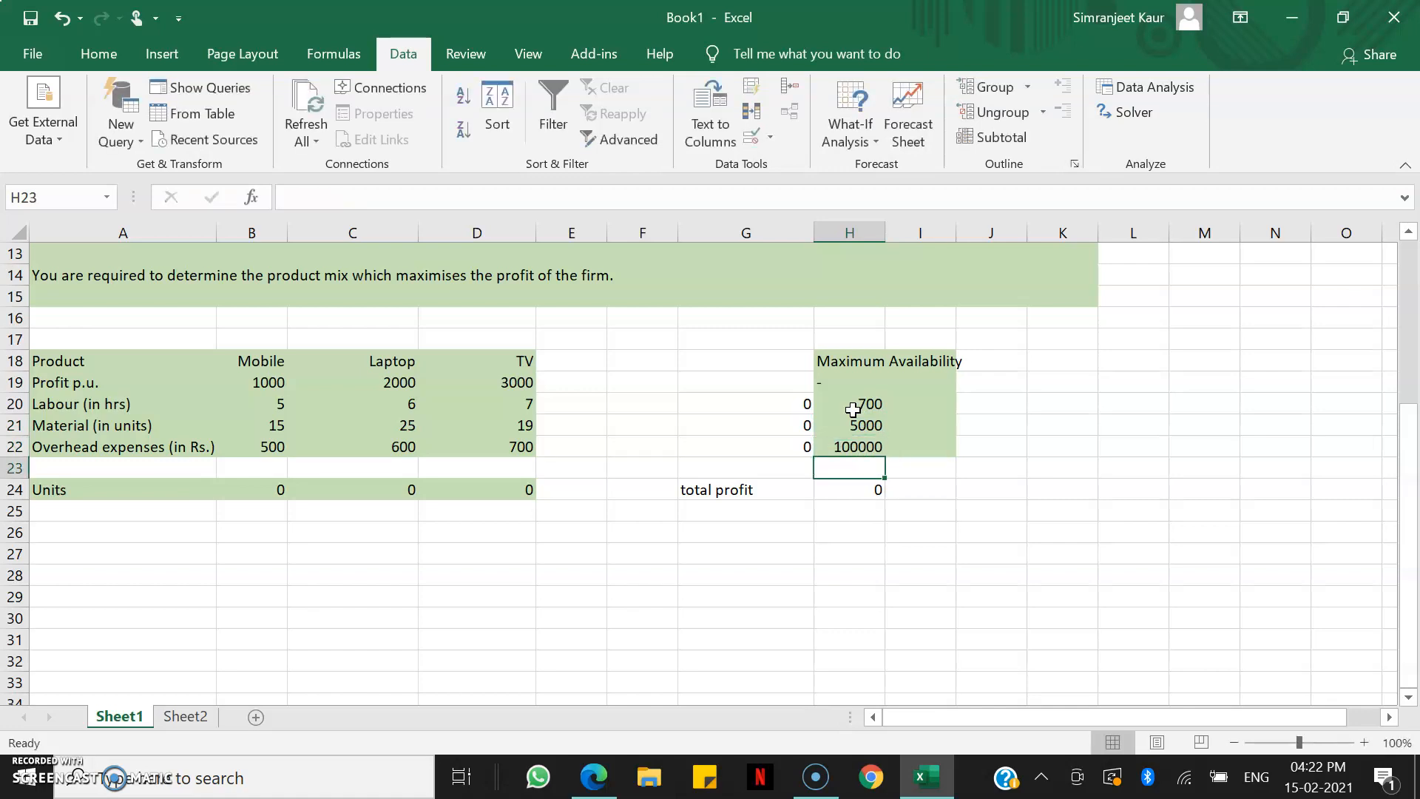
# Step: Reopen Solver and add the labour constraint $G$20 <= $H$20
pyautogui.click(1126, 112)
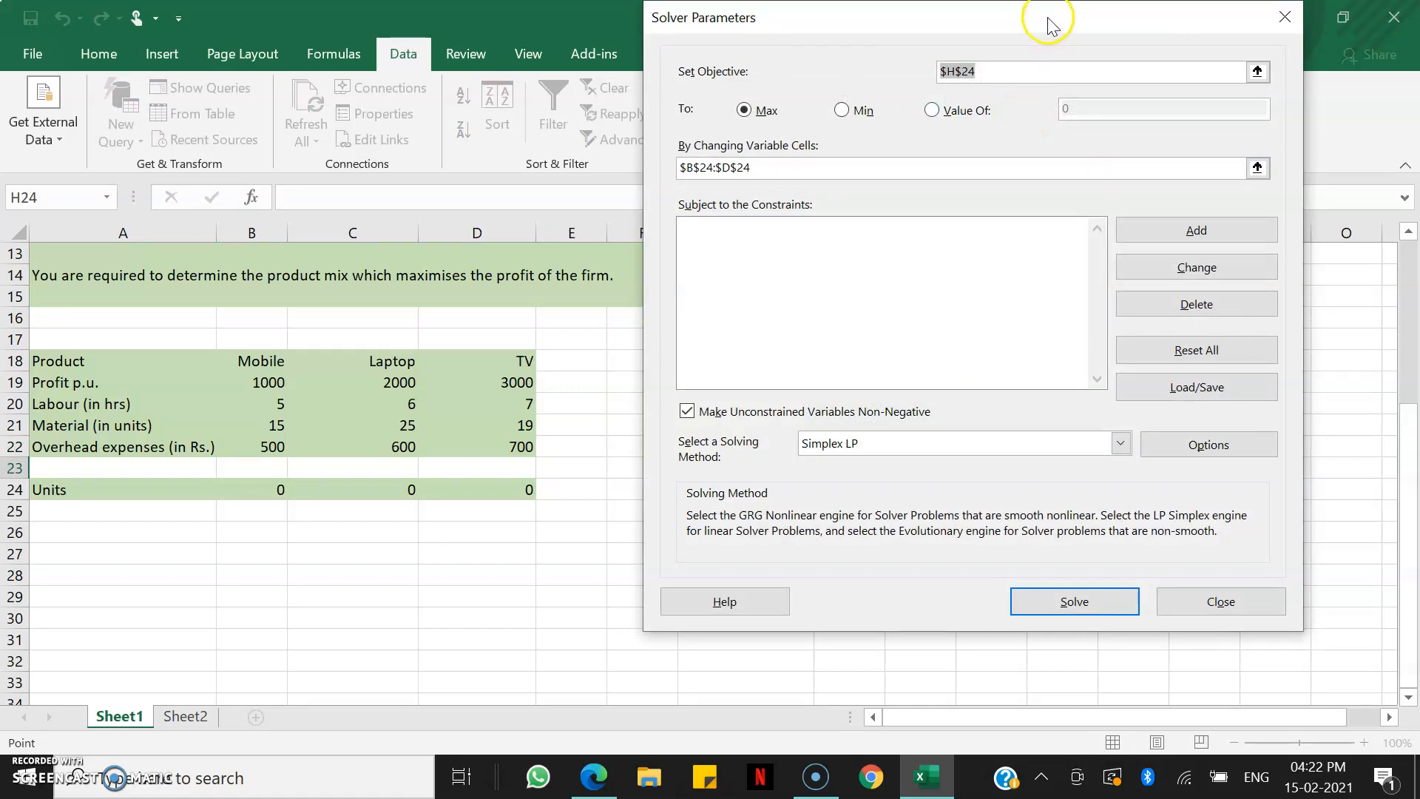
pyautogui.moveTo(1049, 23); pyautogui.dragTo(1172, 22)
pyautogui.click(1266, 230)
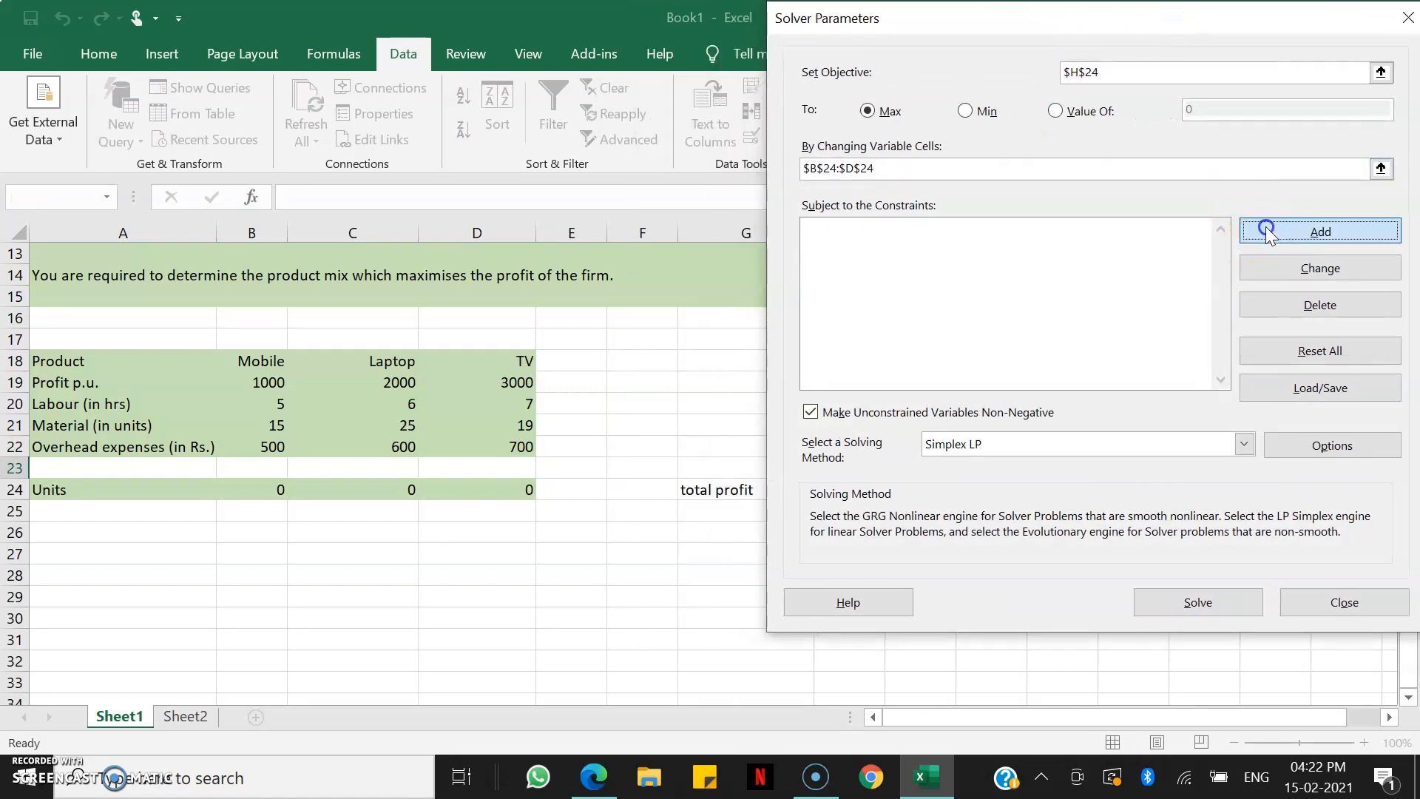
pyautogui.click(775, 412)
pyautogui.click(1154, 326)
pyautogui.click(856, 403)
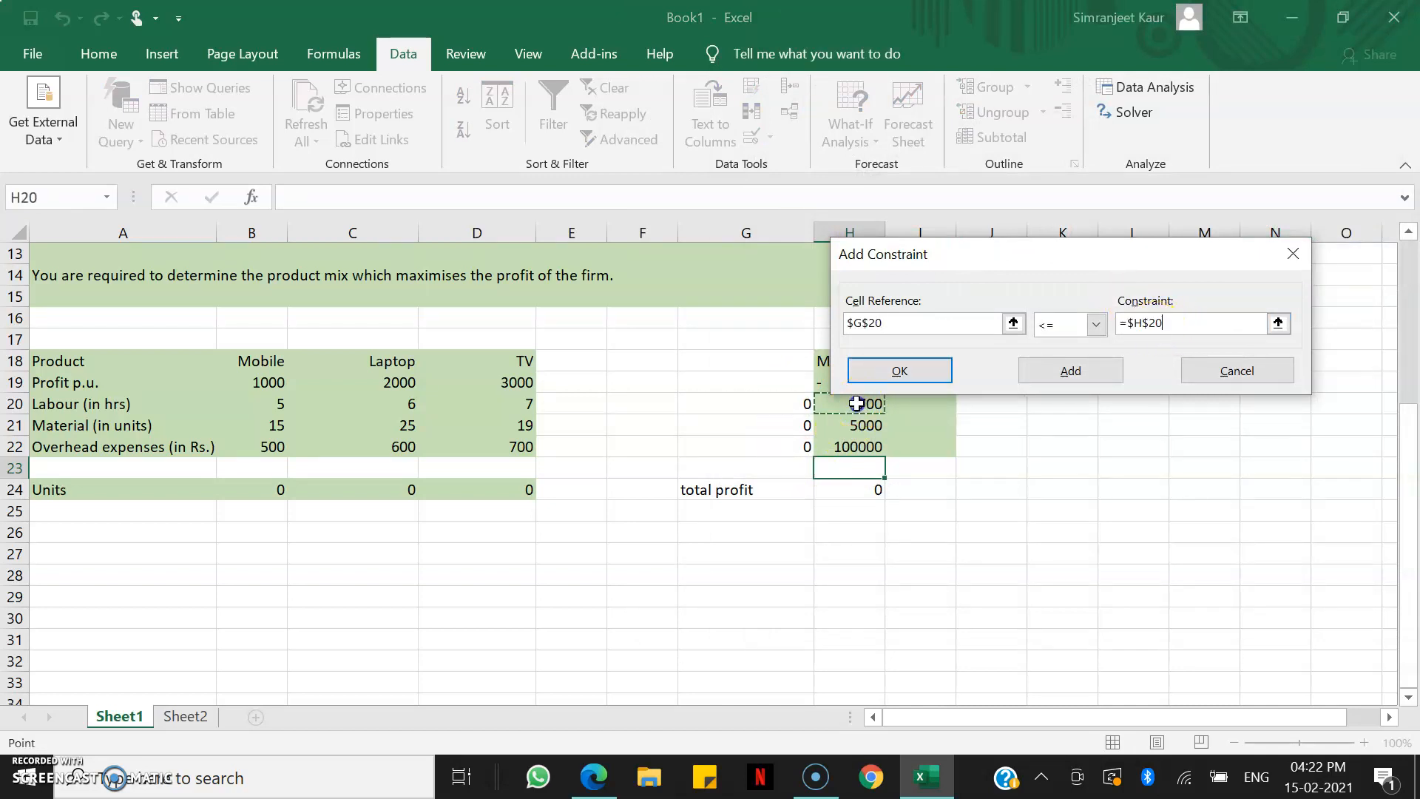
pyautogui.click(1068, 372)
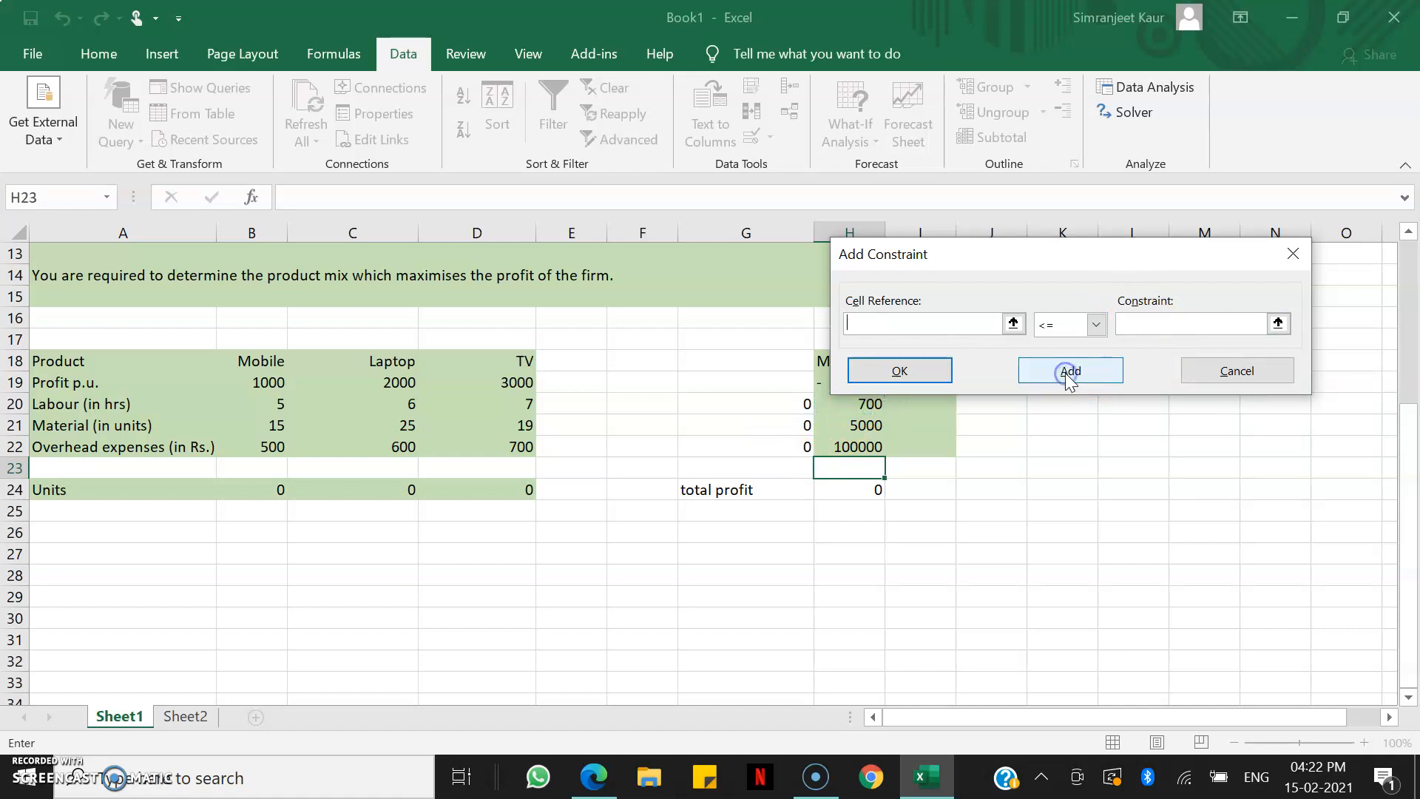
# Step: Add the material constraint $G$21 <= $H$21 and the overhead constraint $G$22 <= $H$22, then return to the Solver parameters
pyautogui.click(759, 428)
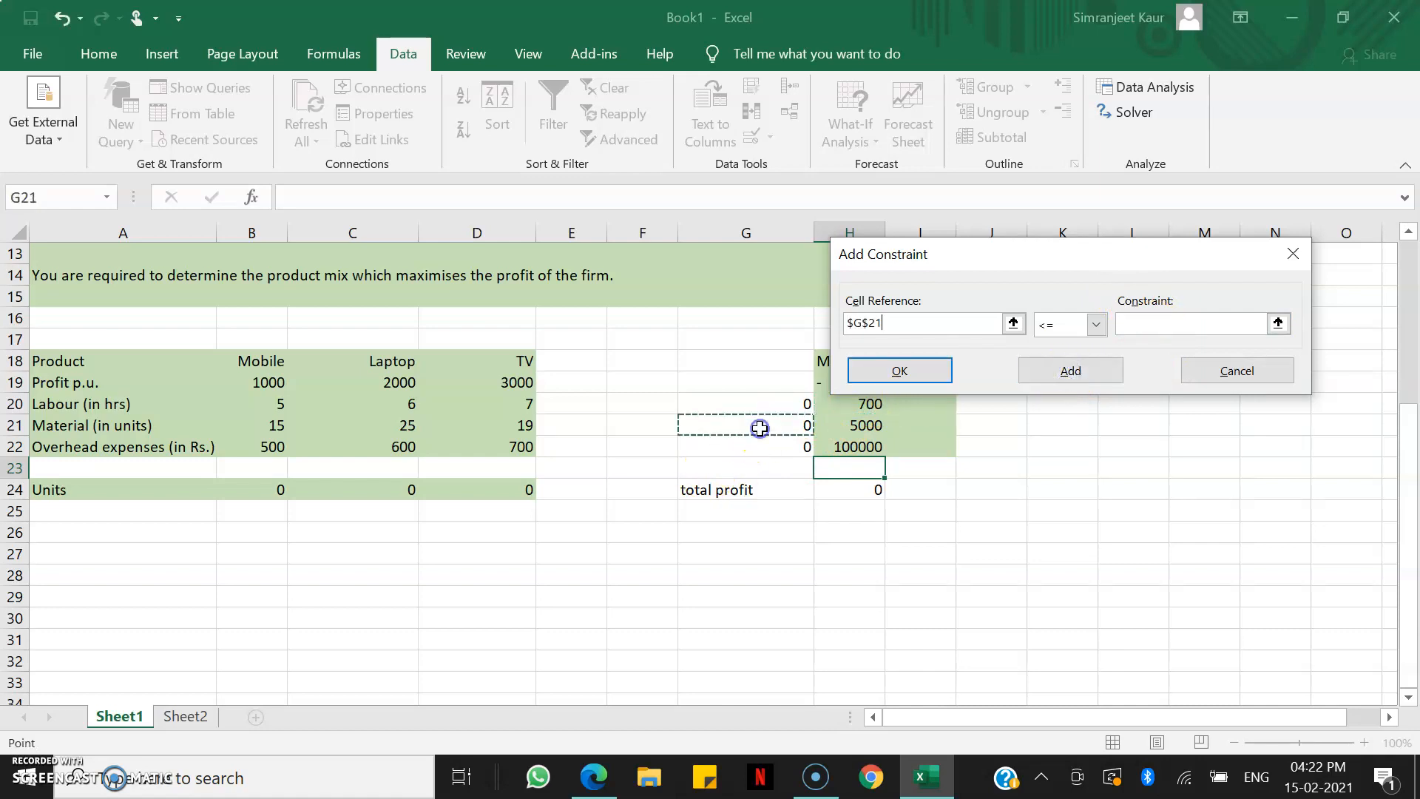
pyautogui.click(1134, 323)
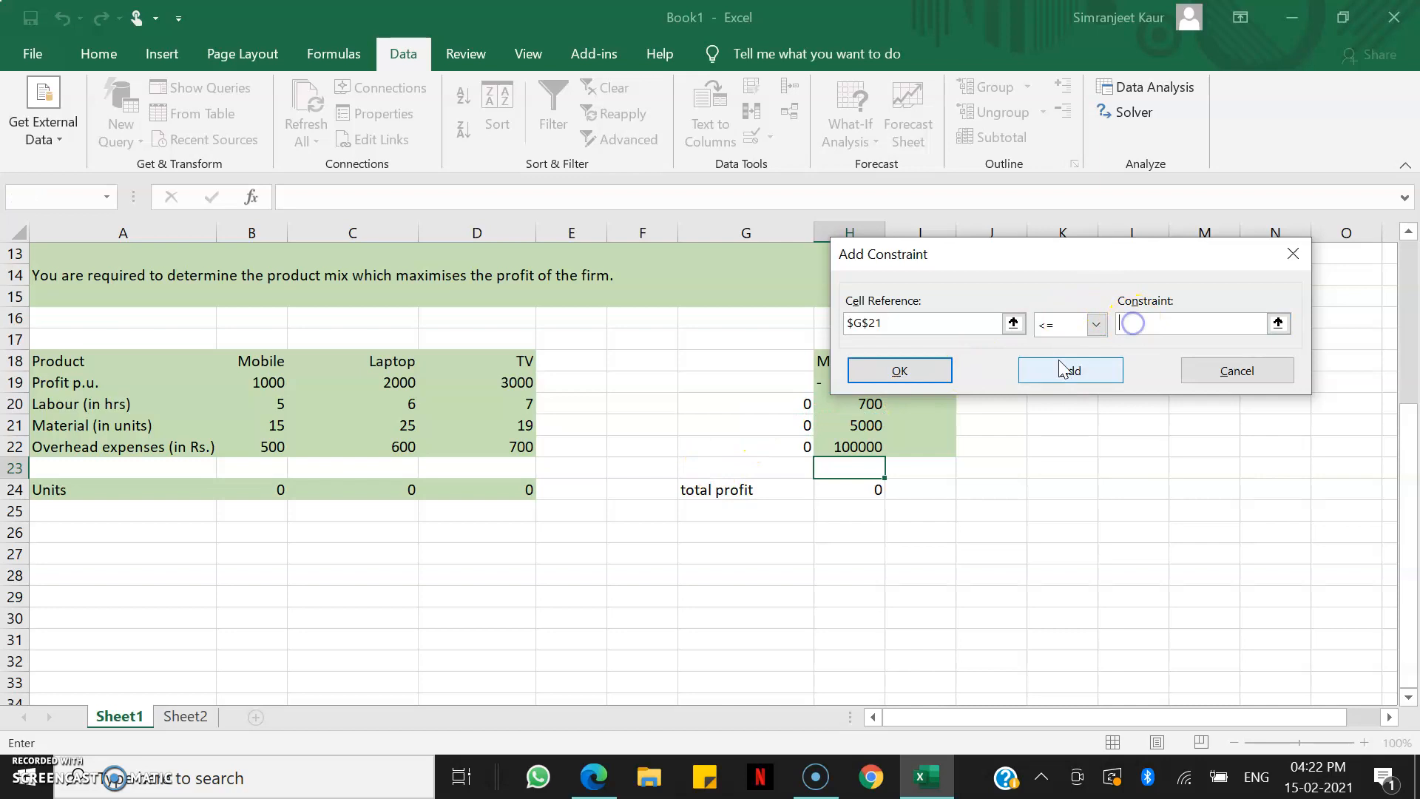
pyautogui.click(857, 425)
pyautogui.click(1070, 371)
pyautogui.click(776, 446)
pyautogui.click(1146, 320)
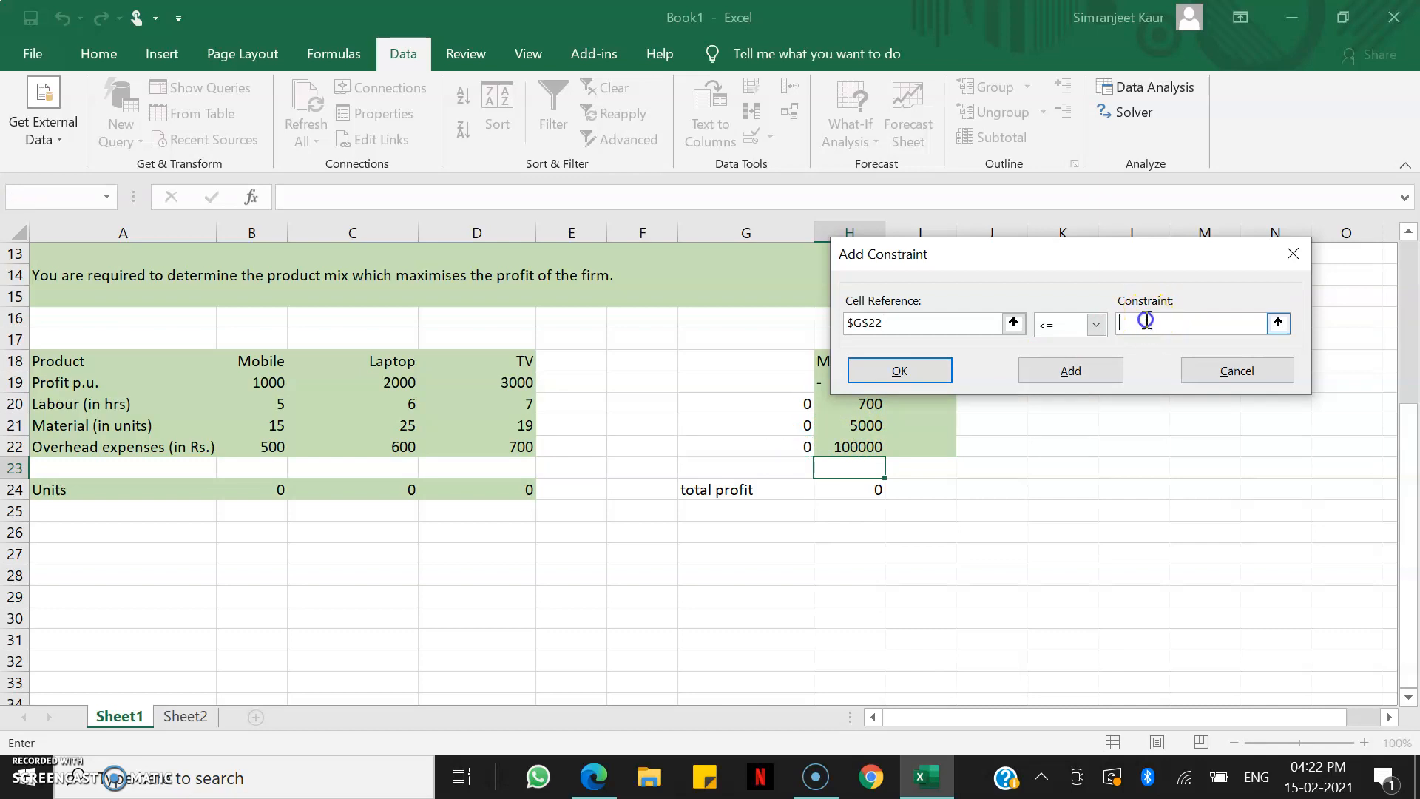
pyautogui.click(858, 447)
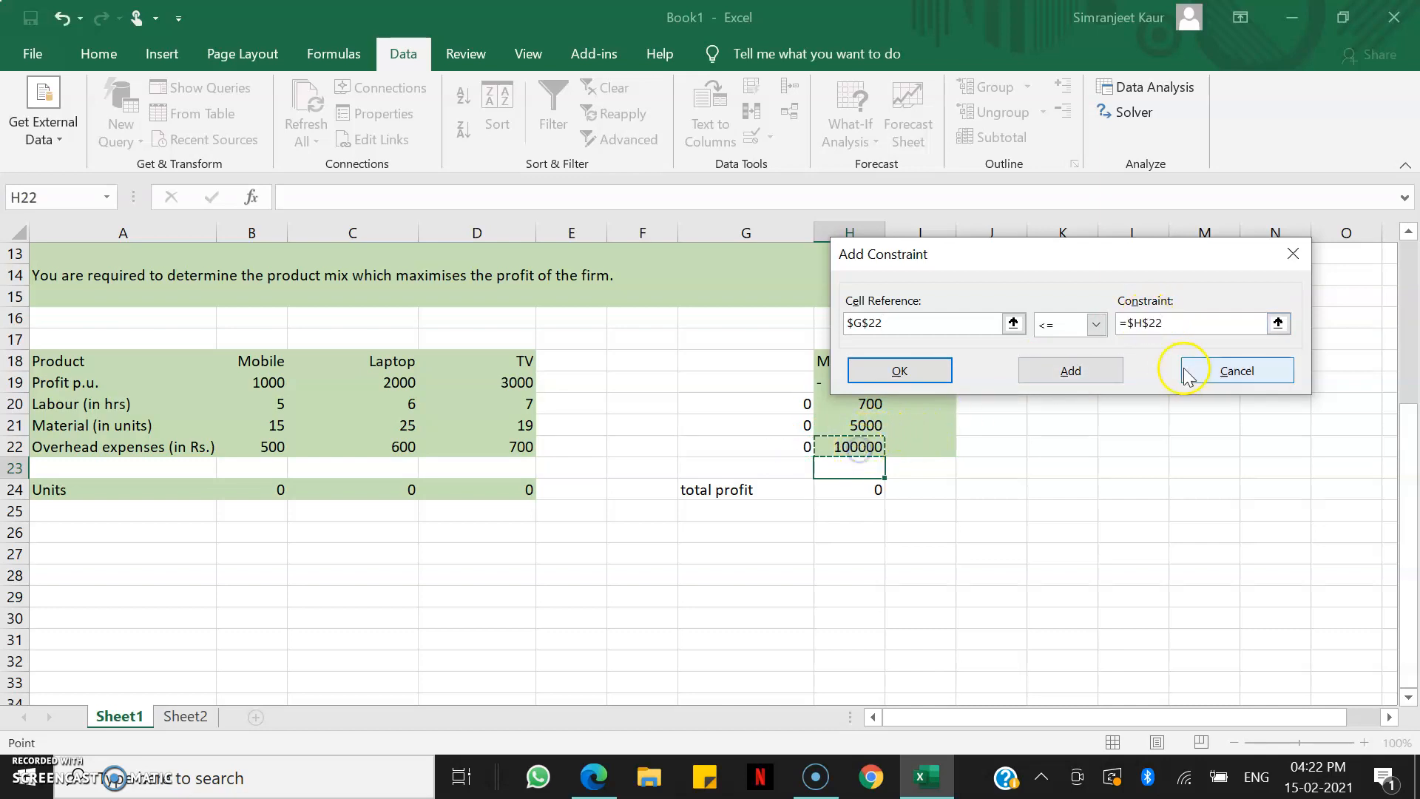
pyautogui.click(1093, 372)
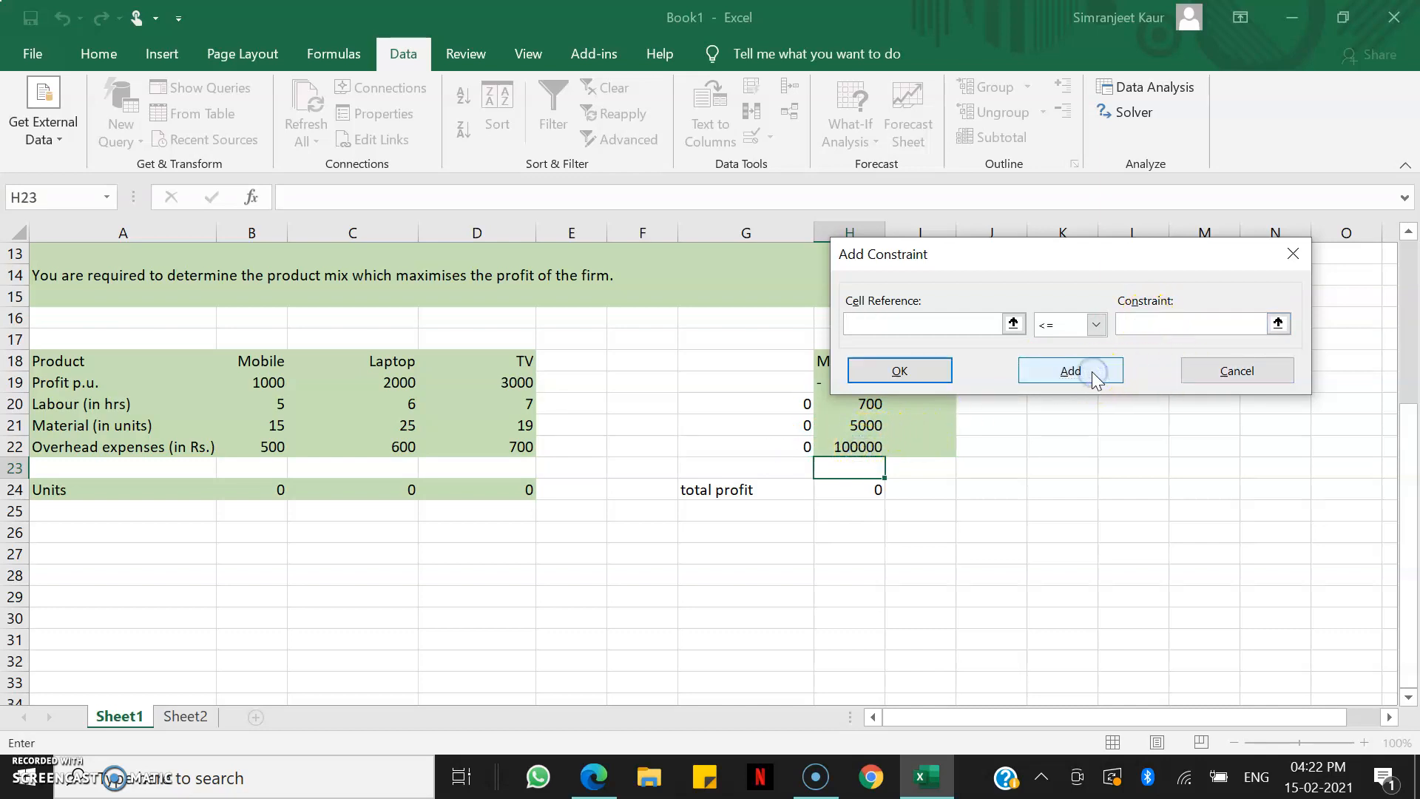
pyautogui.click(1292, 253)
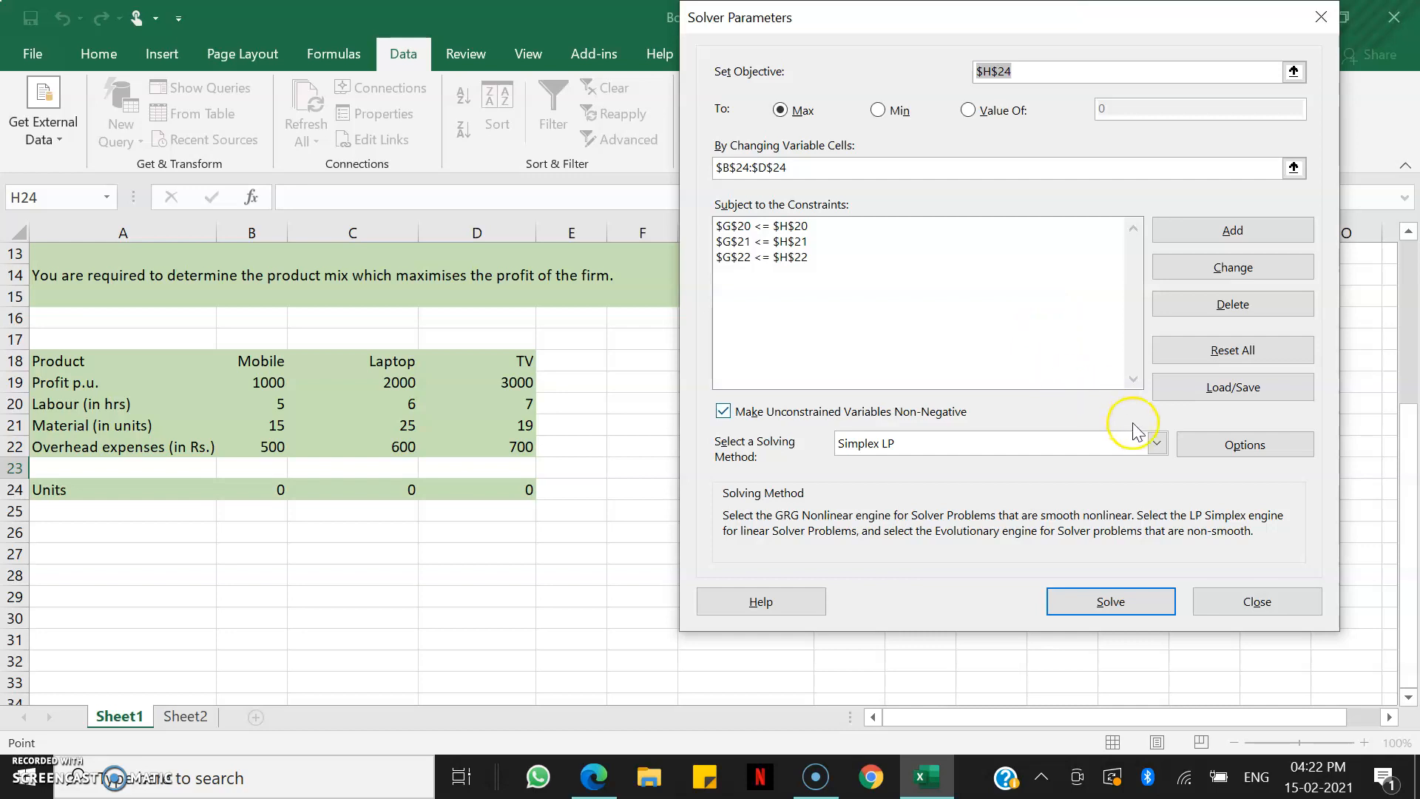
# Step: Choose Simplex LP as the solving method and solve the model
pyautogui.click(1157, 443)
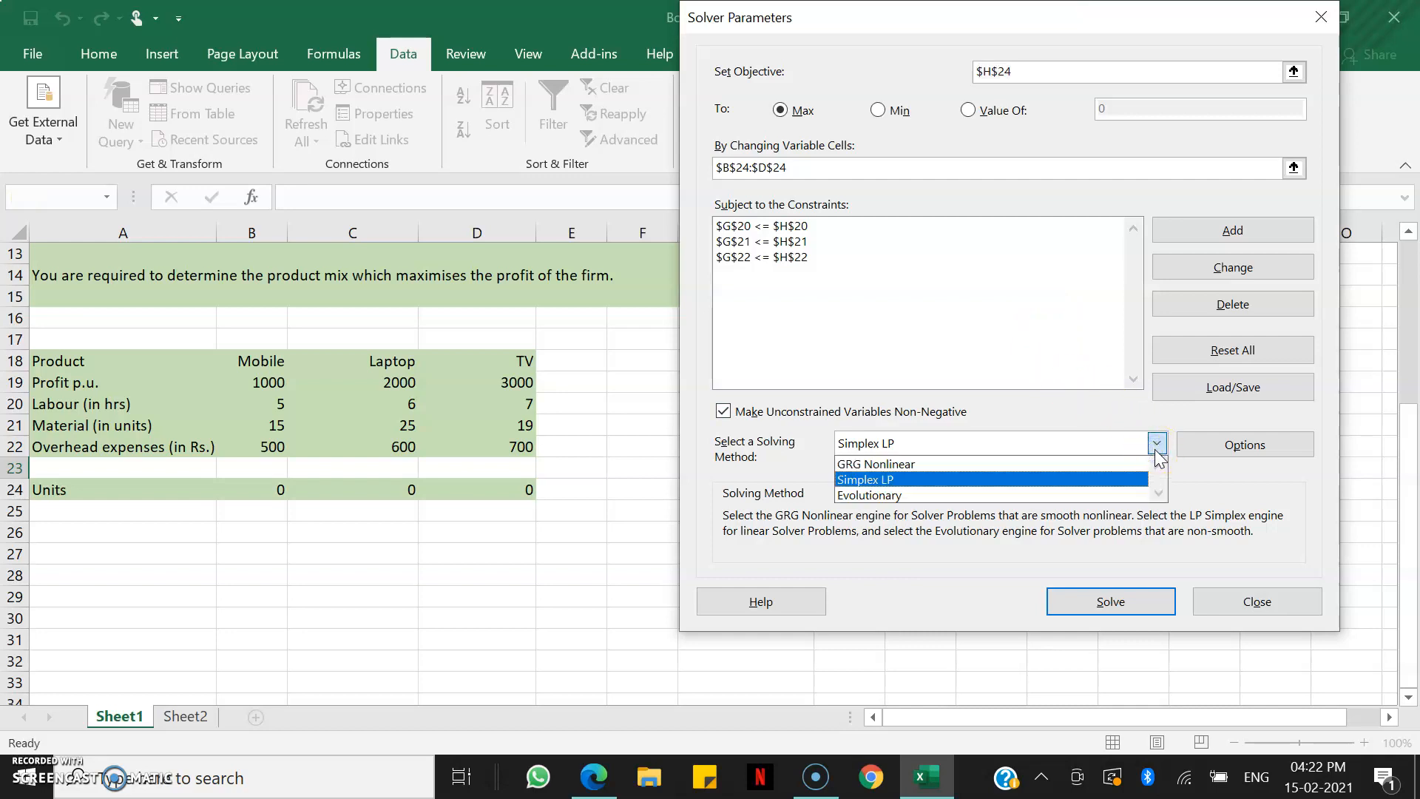
pyautogui.click(1094, 467)
pyautogui.click(1088, 497)
pyautogui.click(1118, 480)
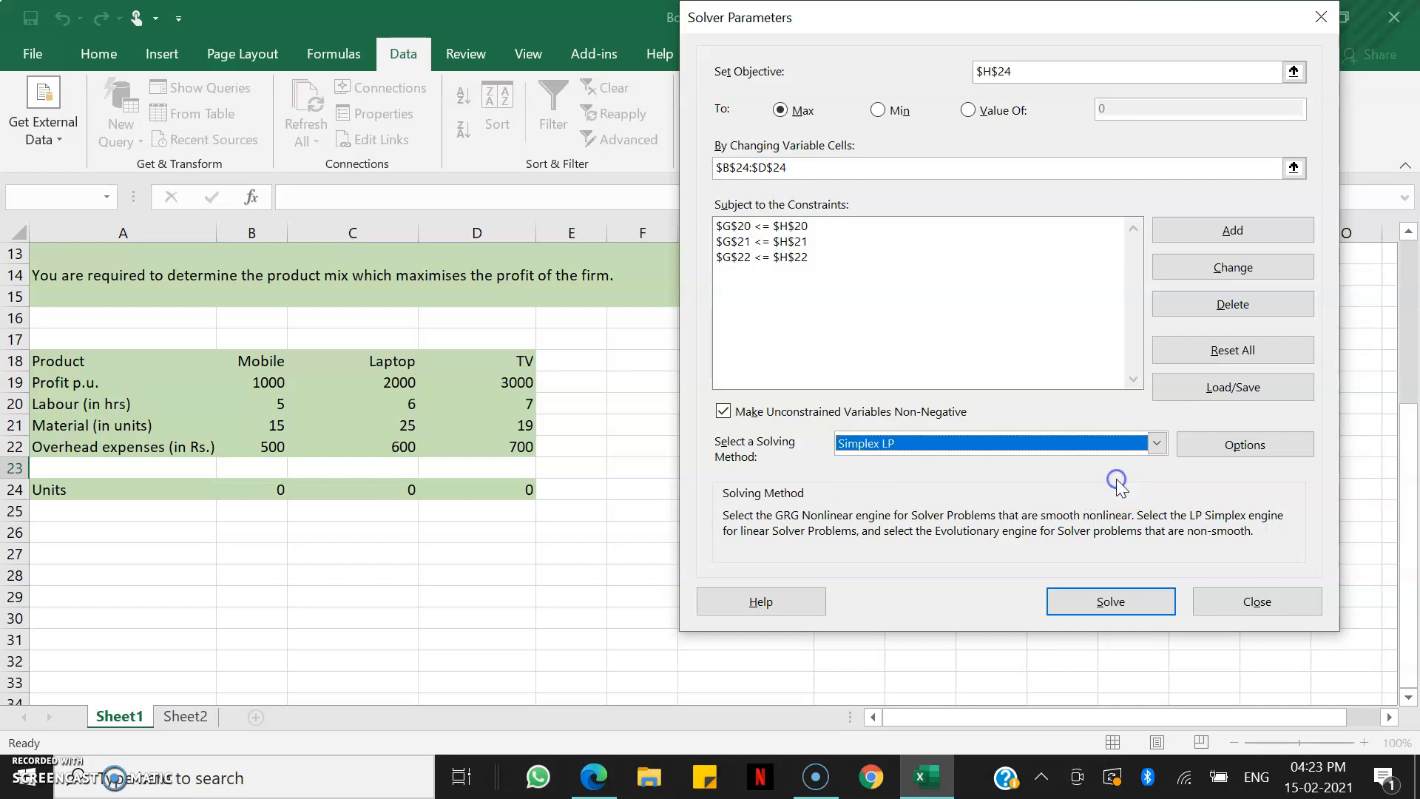
pyautogui.click(1105, 605)
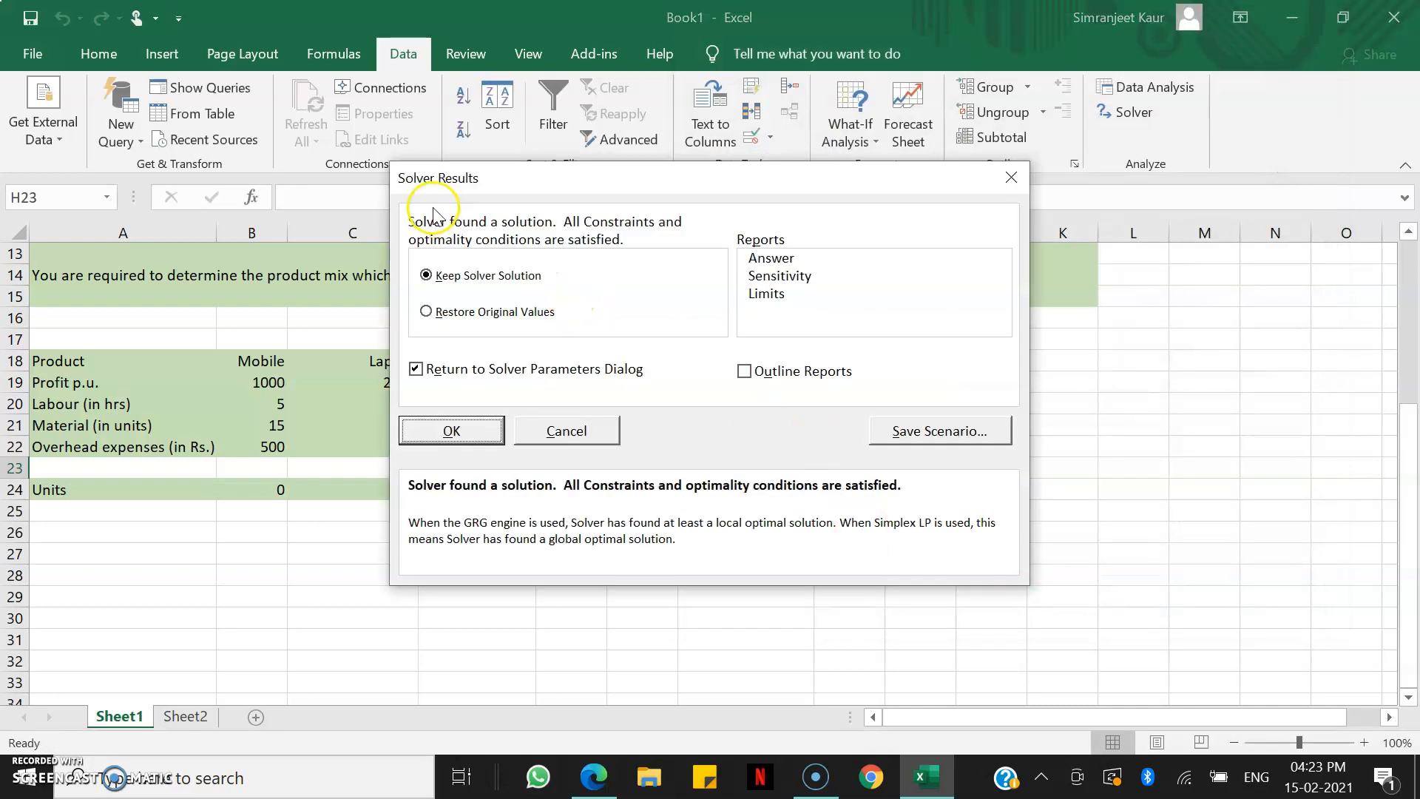
# Step: Keep the Solver solution and generate the Sensitivity and Limits reports
pyautogui.click(776, 277)
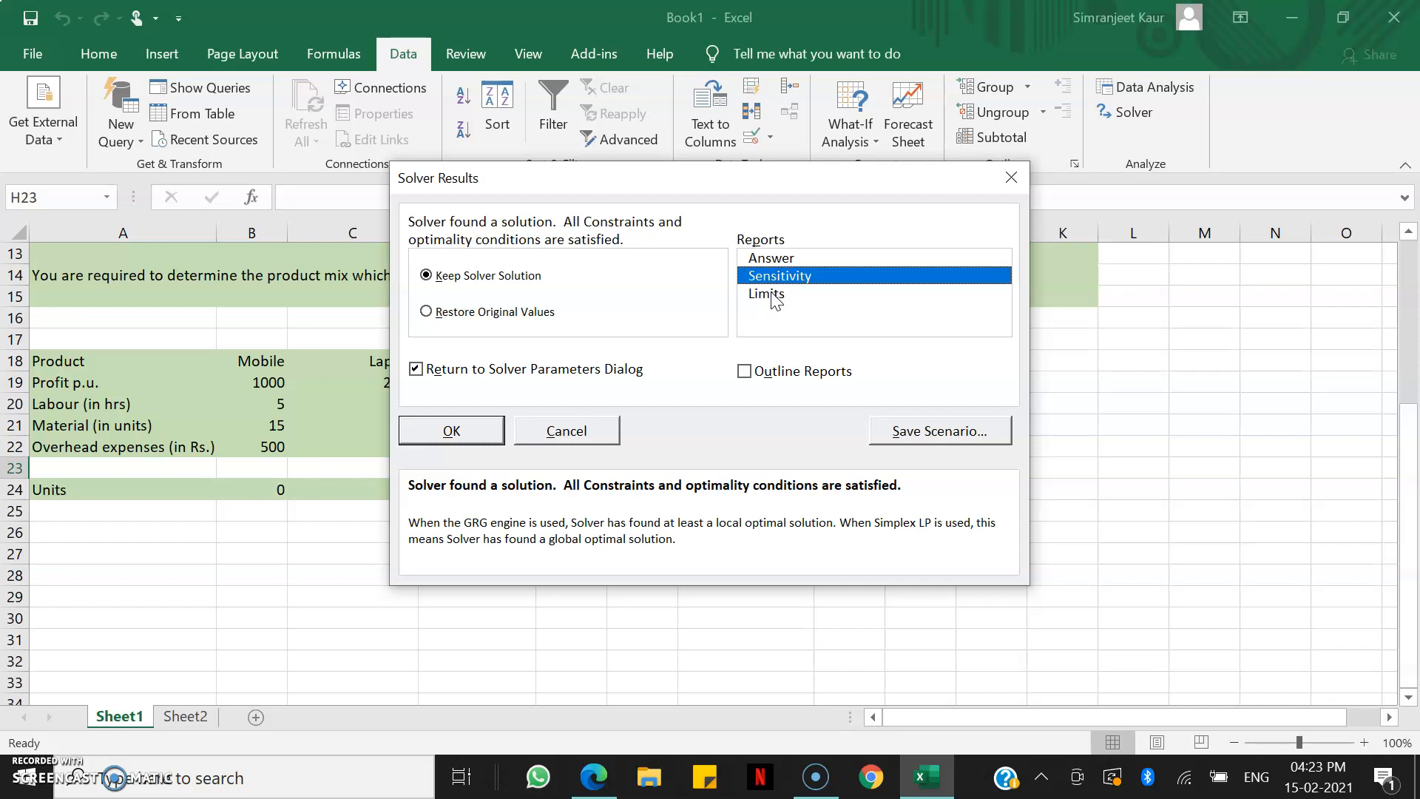
pyautogui.click(771, 295)
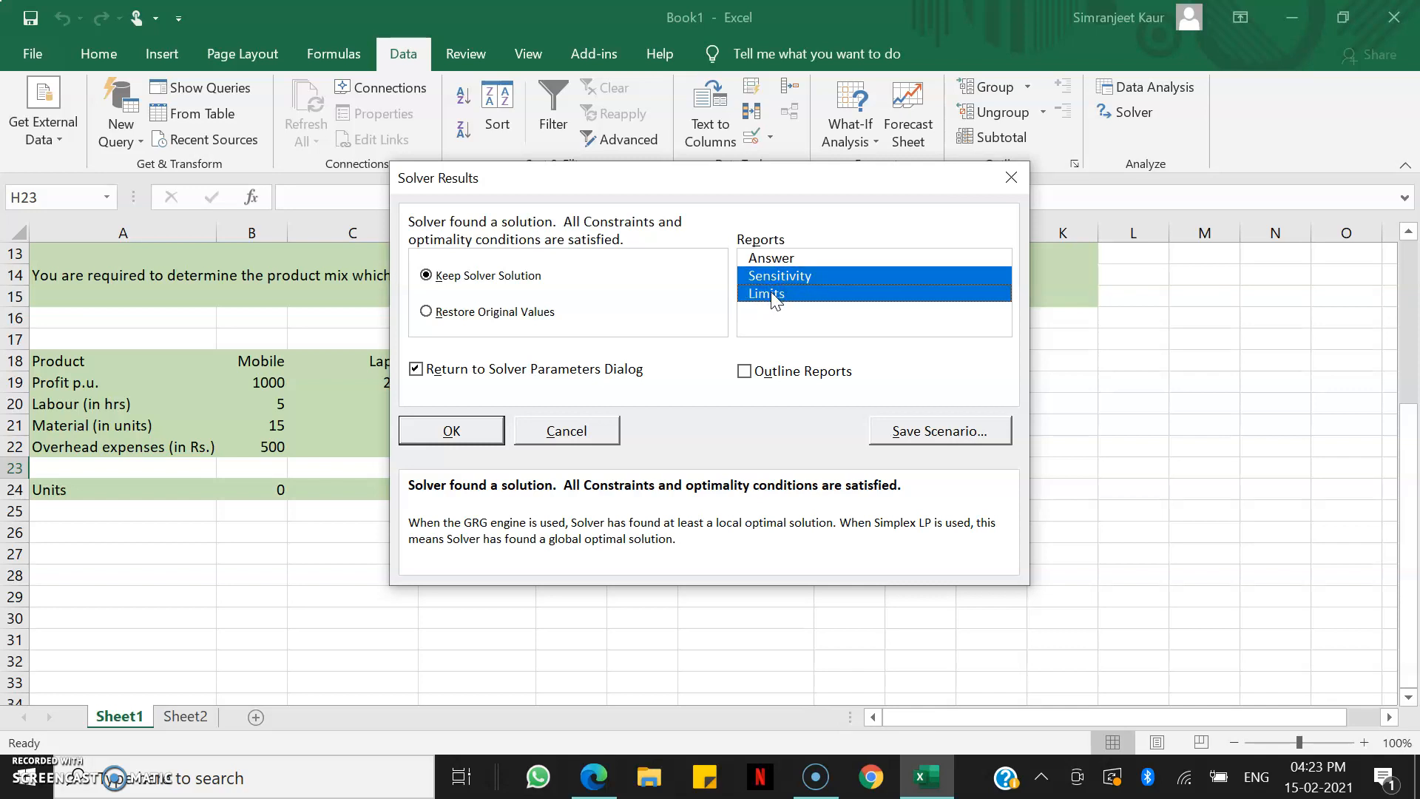
pyautogui.click(698, 380)
pyautogui.click(451, 431)
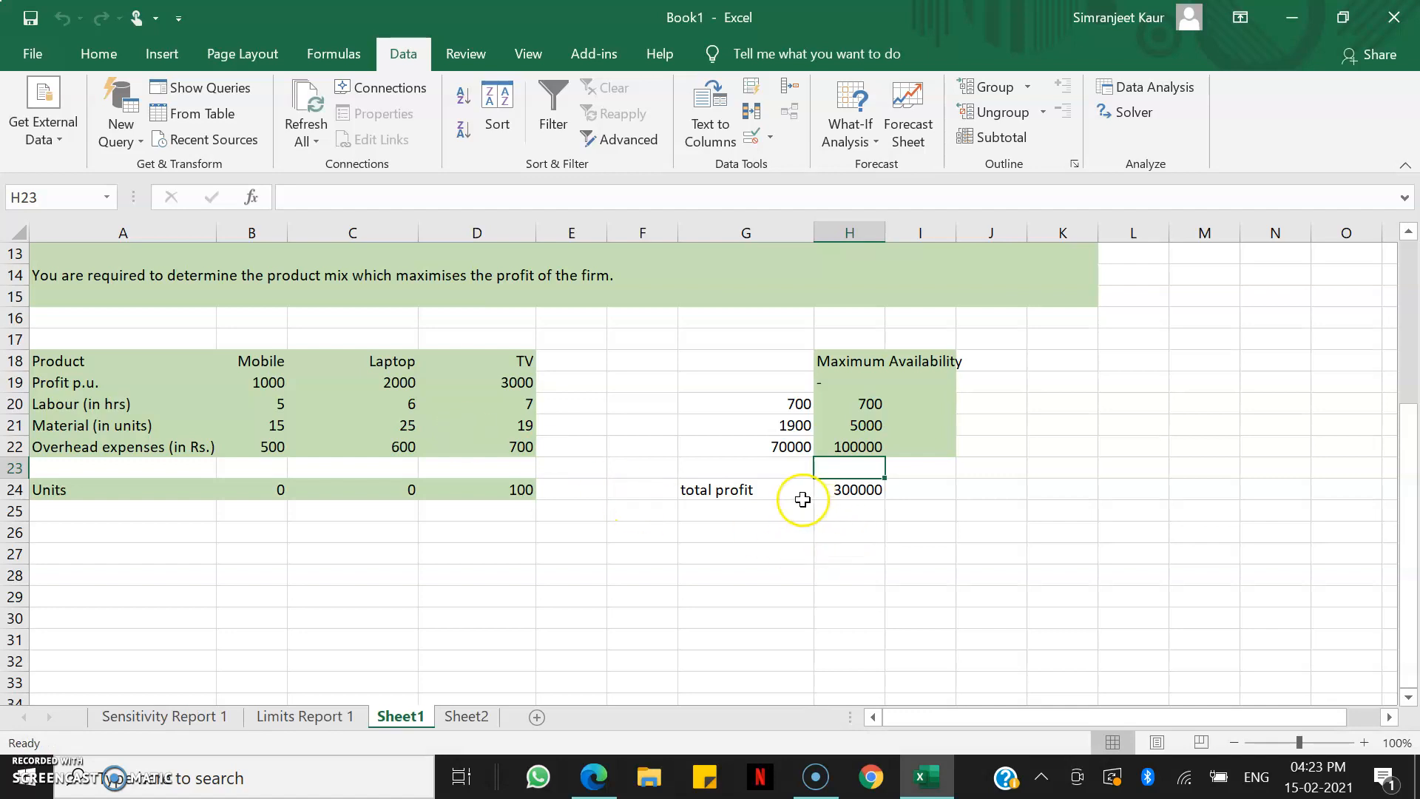
# Step: Examine the solved total profit in H24 and the units of each product in B24:D24 against the problem statement
pyautogui.click(829, 492)
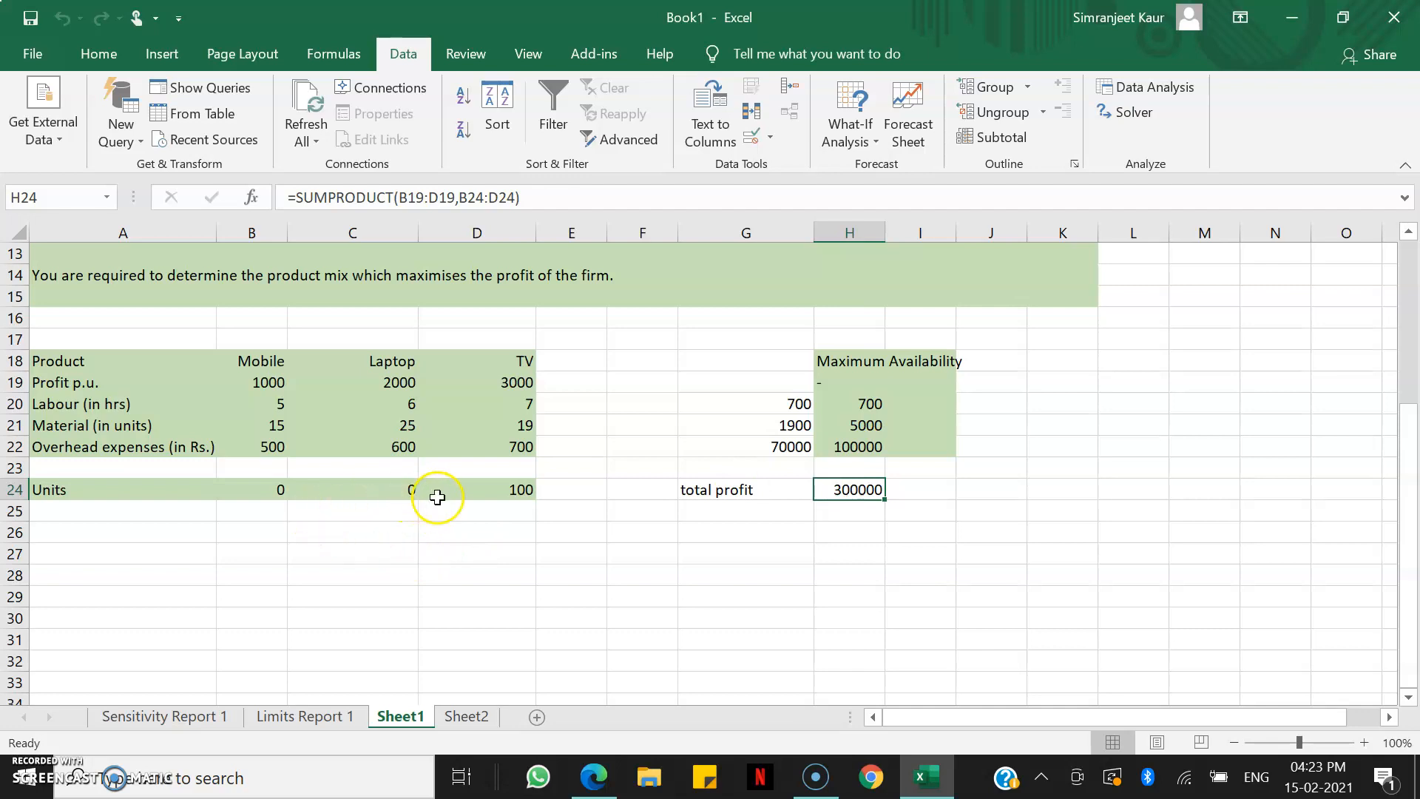
pyautogui.click(471, 496)
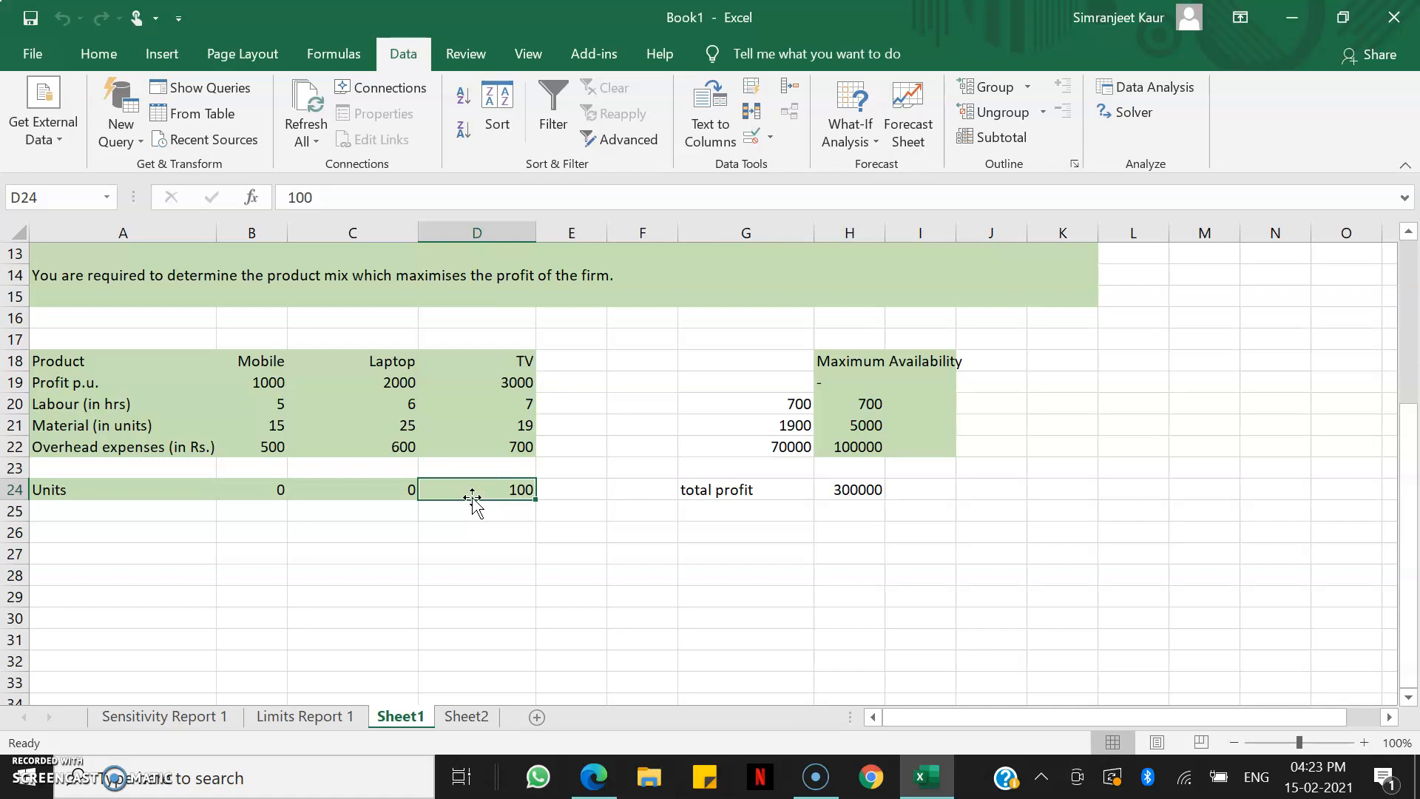
pyautogui.click(233, 492)
pyautogui.moveTo(233, 492); pyautogui.dragTo(335, 499)
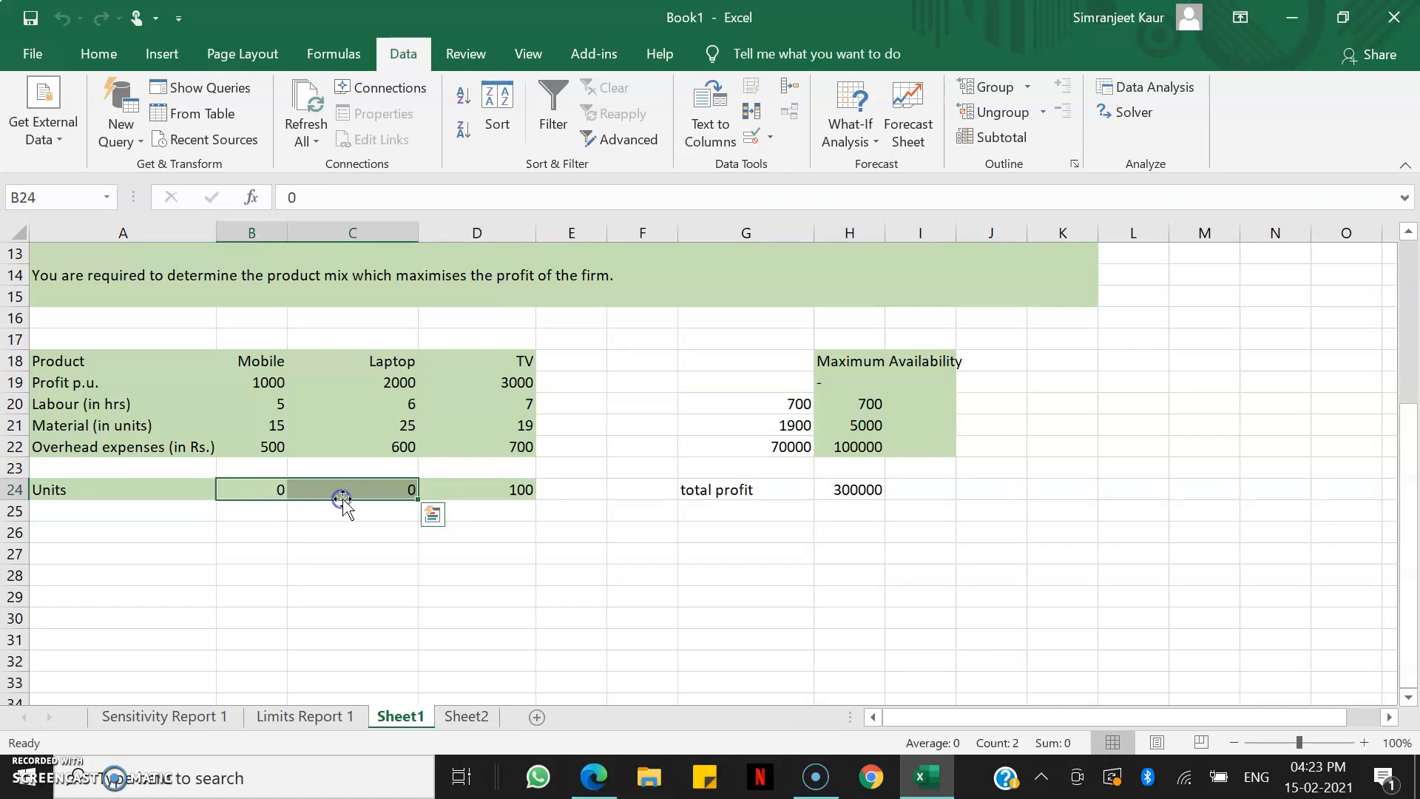
pyautogui.click(375, 518)
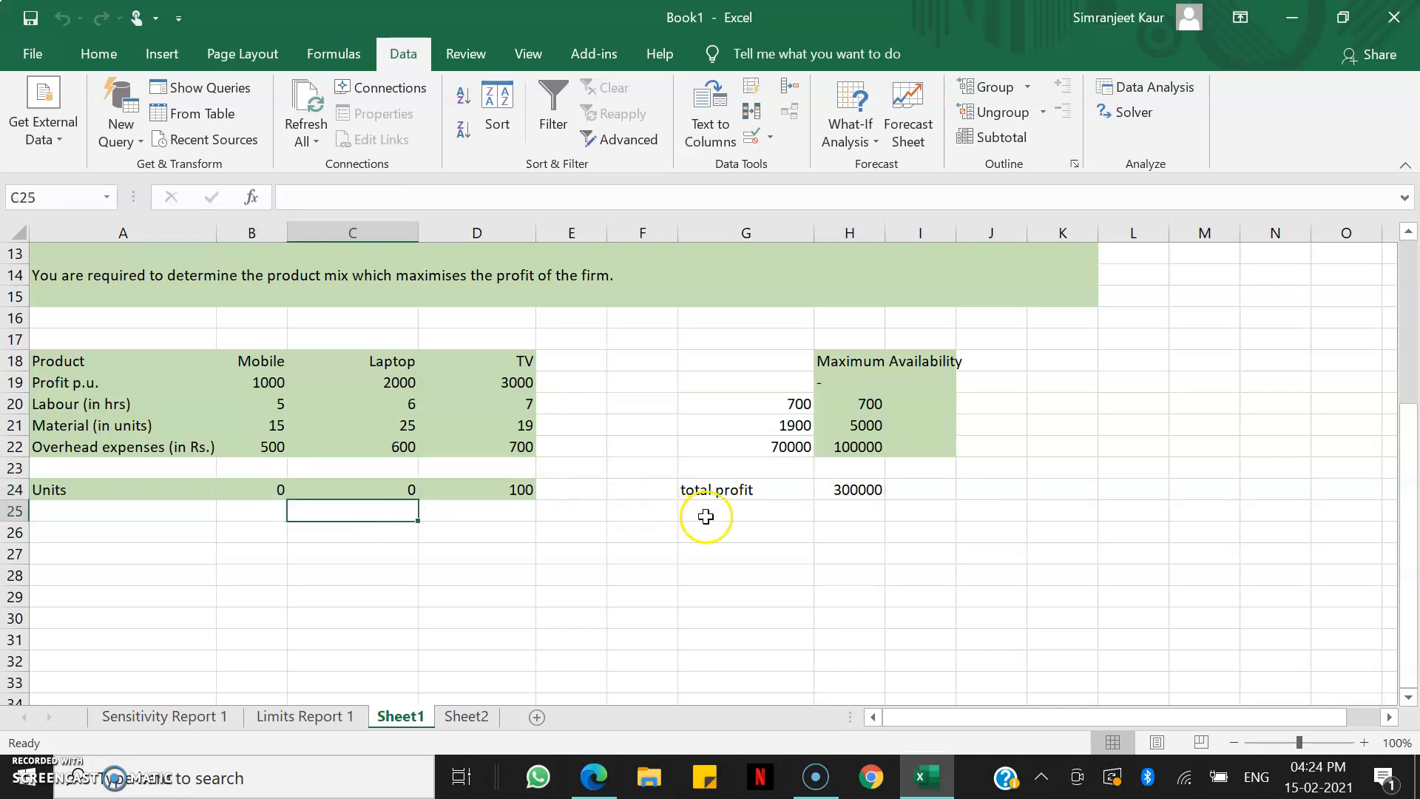
pyautogui.scroll(3, 706, 516)
pyautogui.scroll(-2, 706, 516)
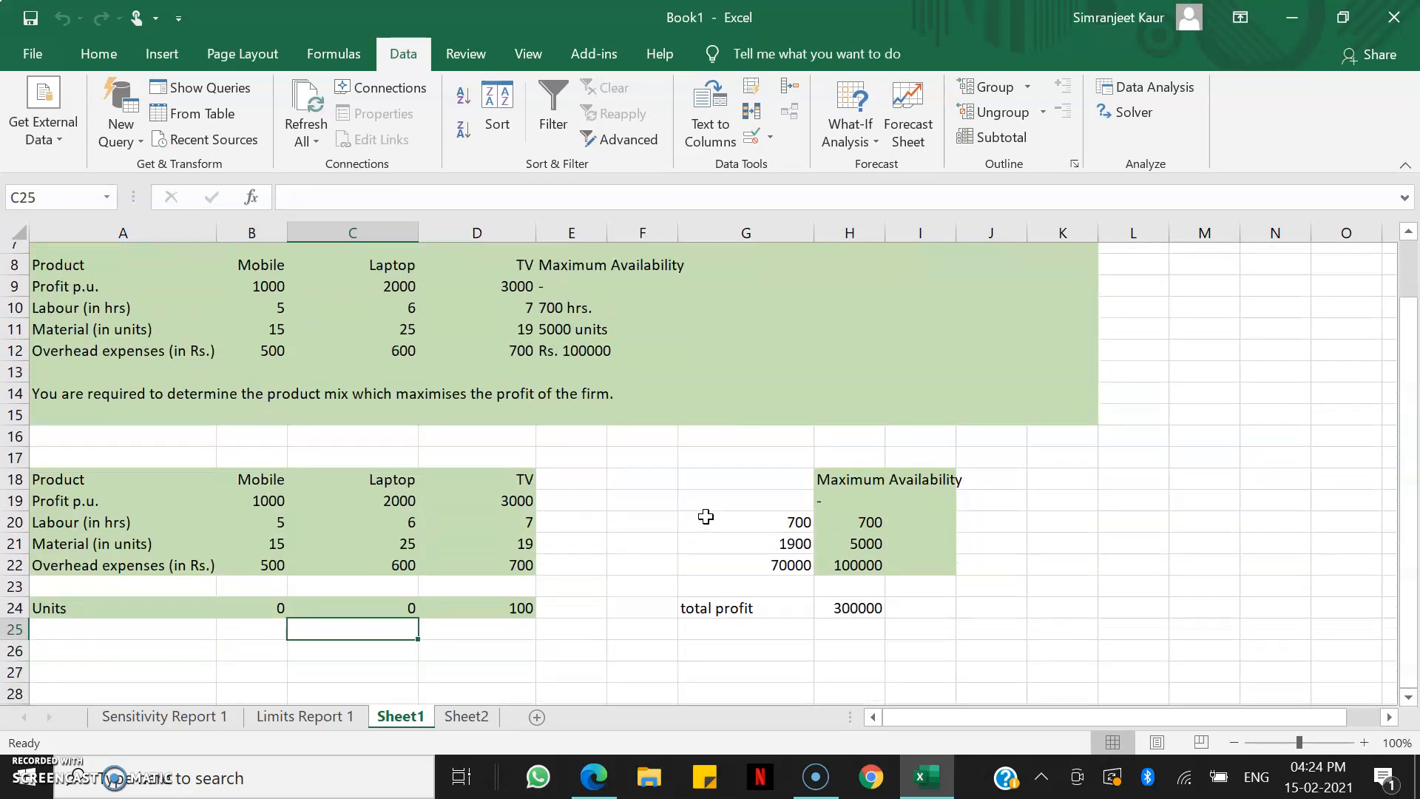
pyautogui.scroll(3, 706, 516)
pyautogui.scroll(-2, 695, 514)
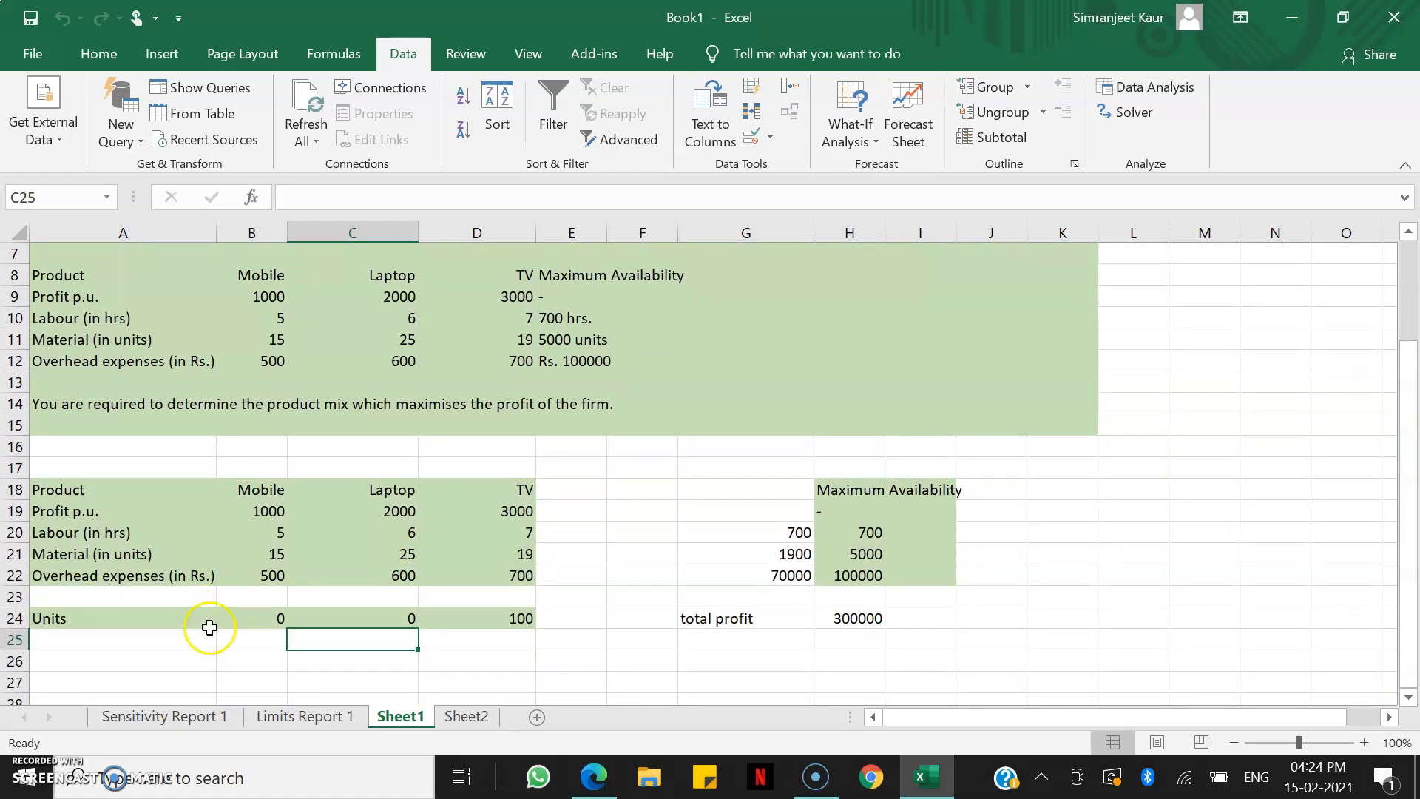
# Step: Look through the Sensitivity Report 1 and Limits Report 1 sheets, ending on the sensitivity report
pyautogui.click(194, 726)
pyautogui.click(303, 721)
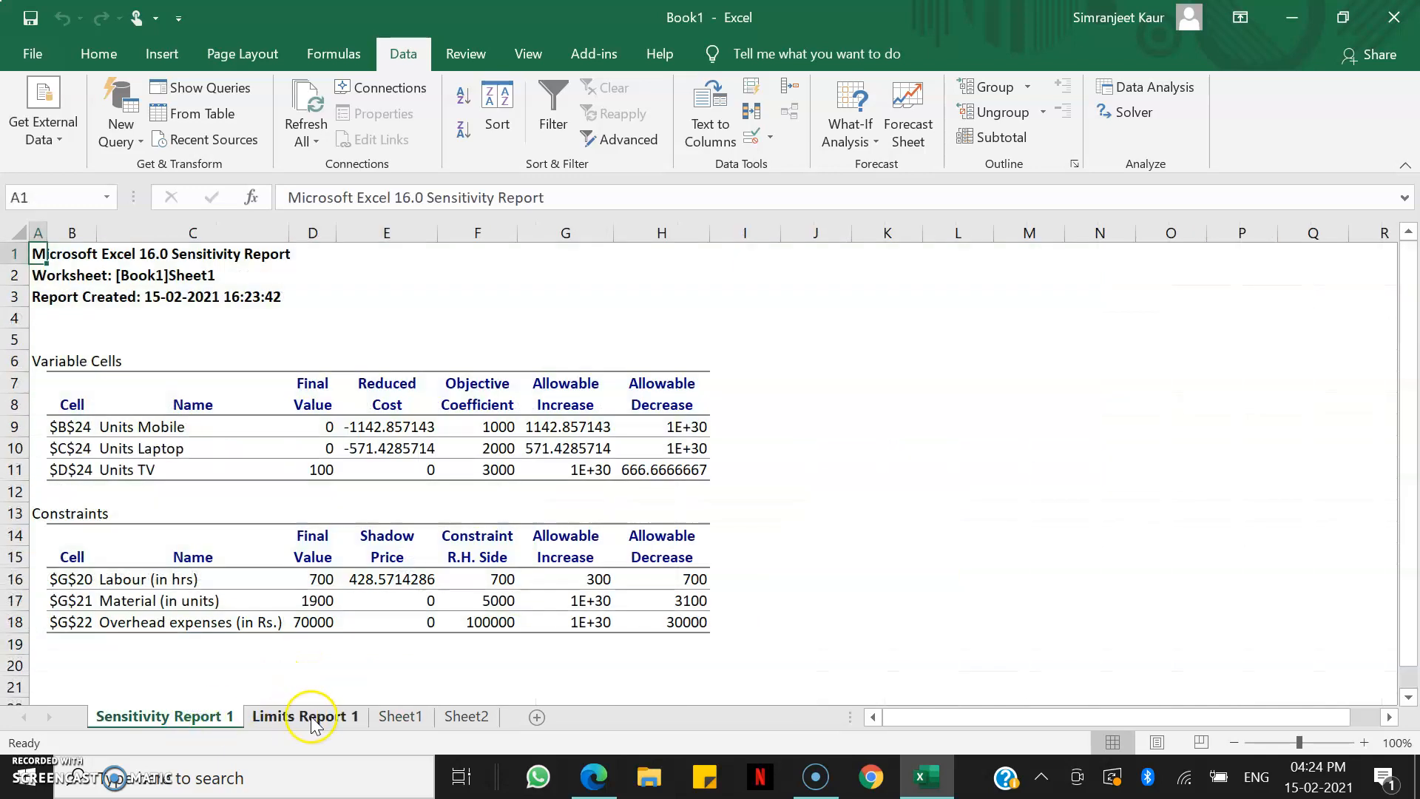
pyautogui.click(326, 719)
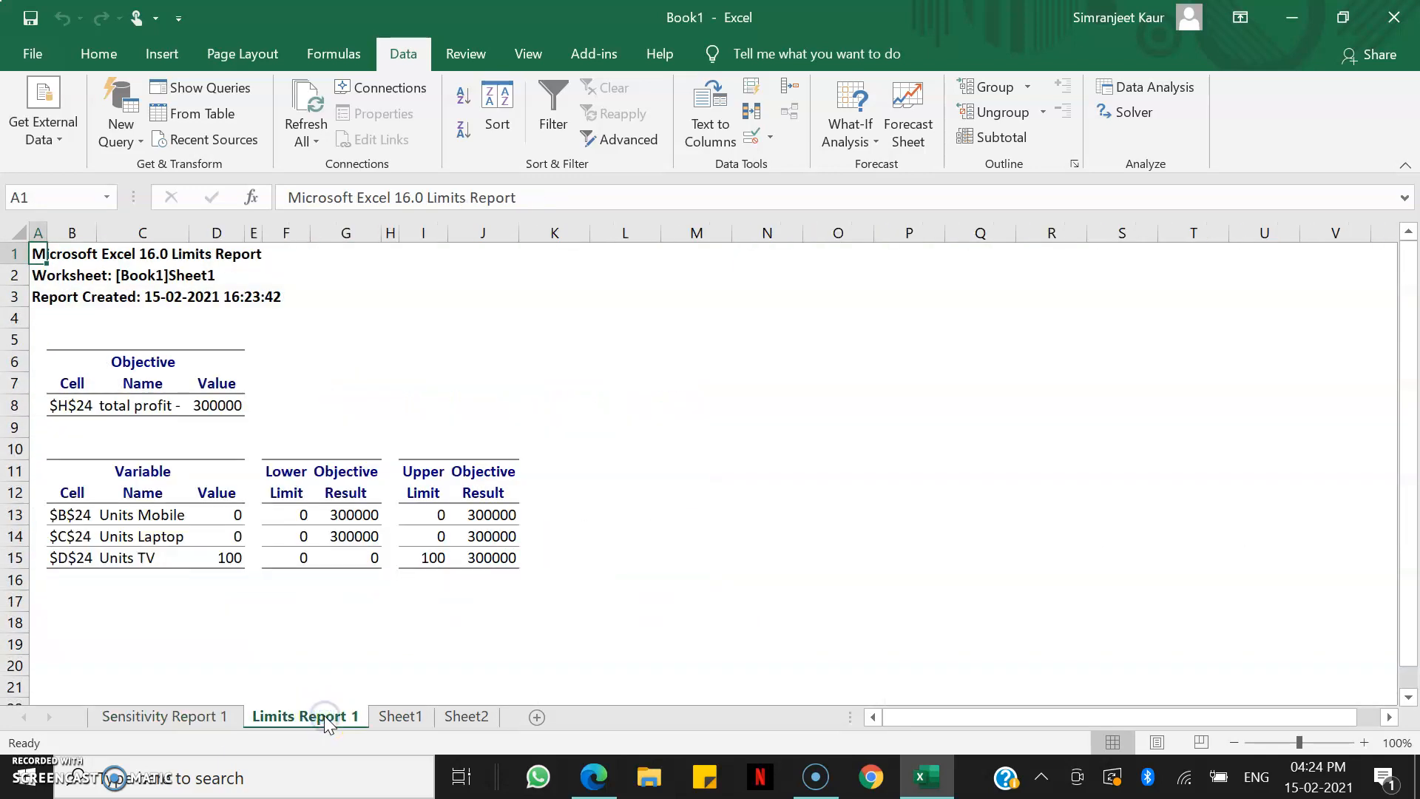
pyautogui.click(175, 731)
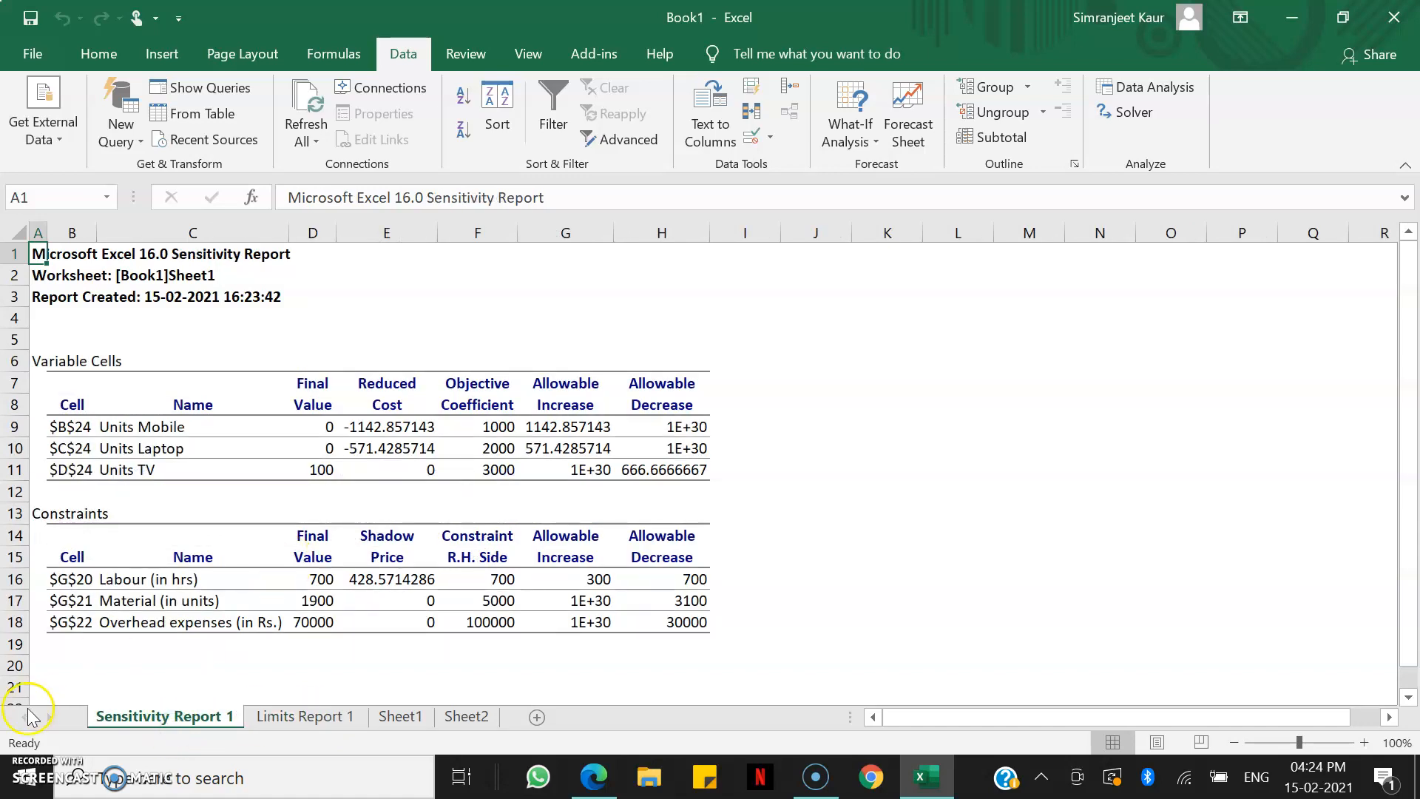